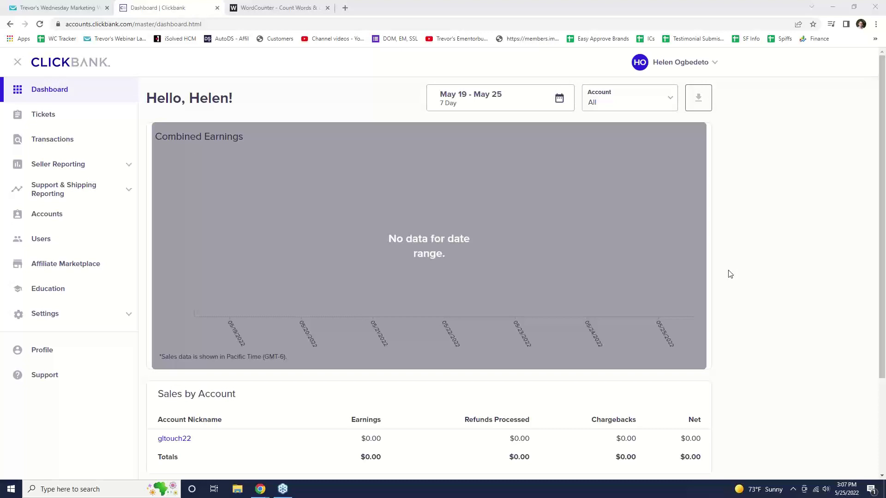
- Review the dashboard's Sales by Account table, temporarily circling the account nickname and earnings columns with the pen
scroll(95, 257, down, 1)
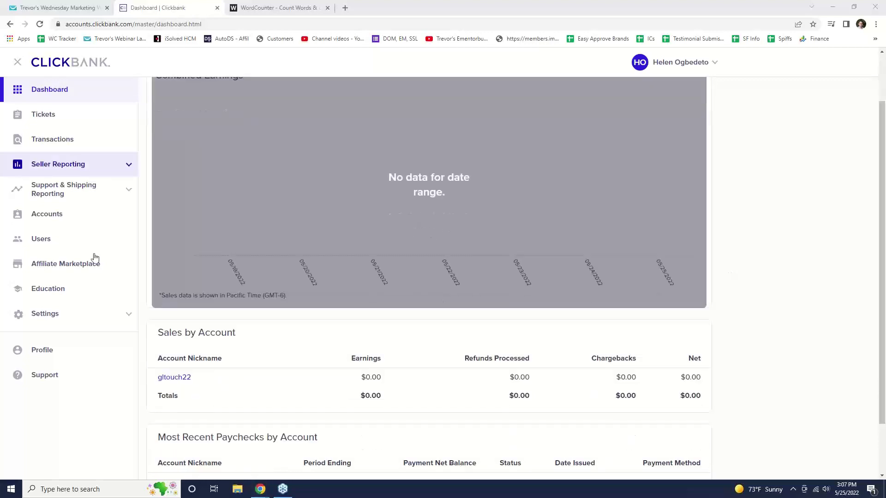
scroll(71, 251, up, 1)
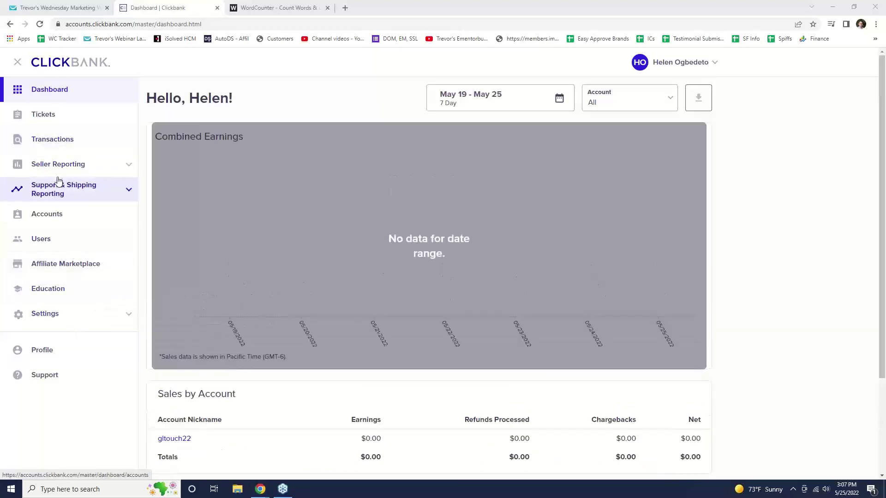
scroll(75, 330, down, 2)
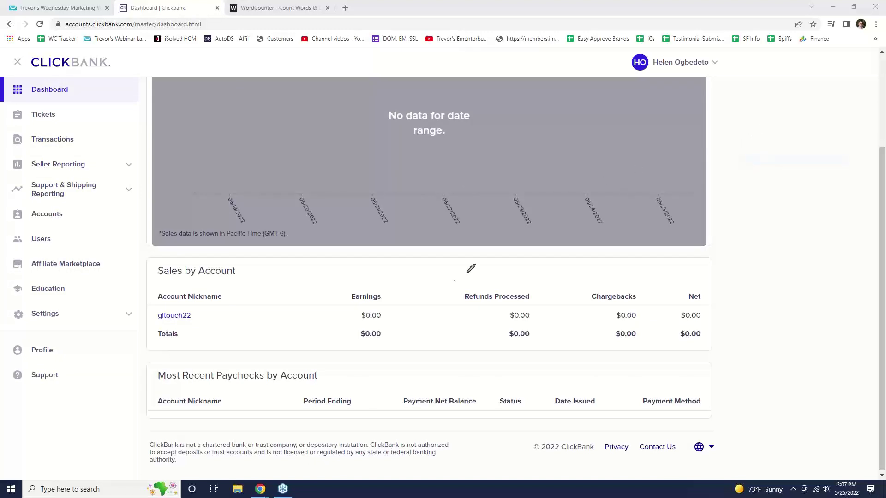
mouse_move(467, 273)
mouse_down()
mouse_move(197, 232)
mouse_move(239, 364)
mouse_move(435, 238)
mouse_up()
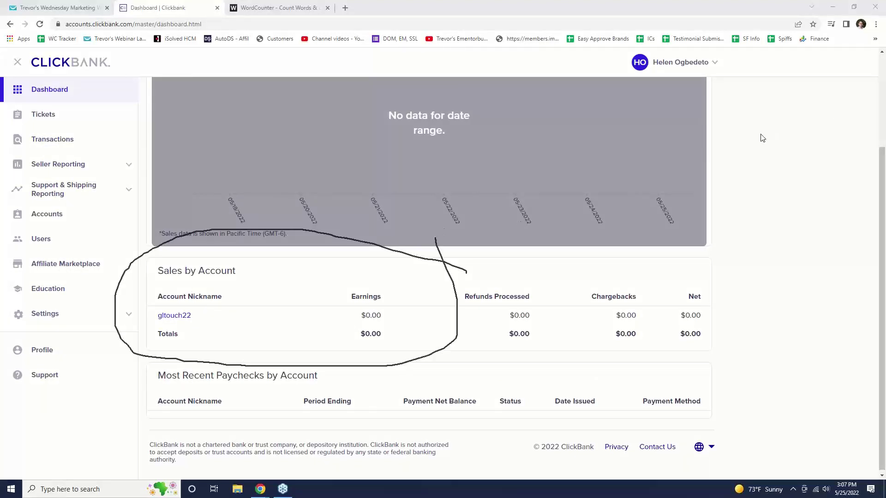
key(Escape)
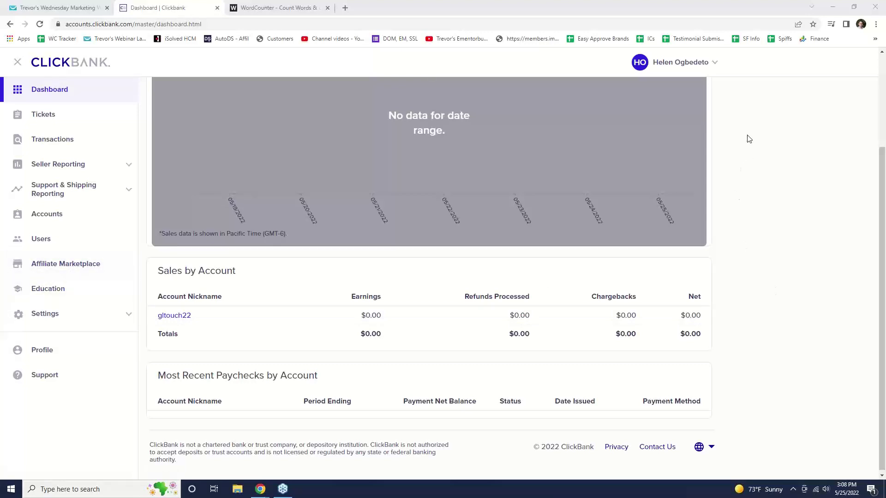
- Mark the Affiliate Marketplace entry with a temporary pen circle, erase the drawing and open the marketplace
drag(744, 157, 846, 157)
mouse_move(13, 277)
mouse_down()
mouse_move(86, 286)
mouse_move(112, 252)
mouse_move(37, 249)
mouse_move(3, 278)
mouse_up()
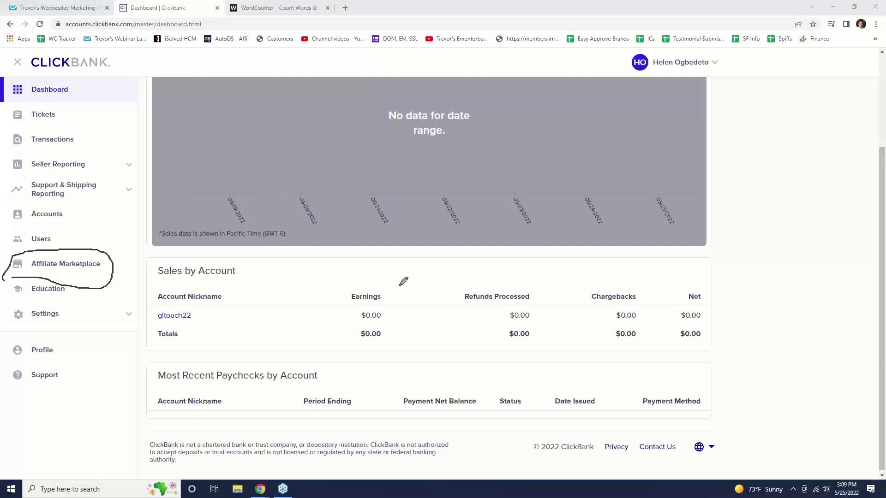
right_click(746, 135)
click(761, 201)
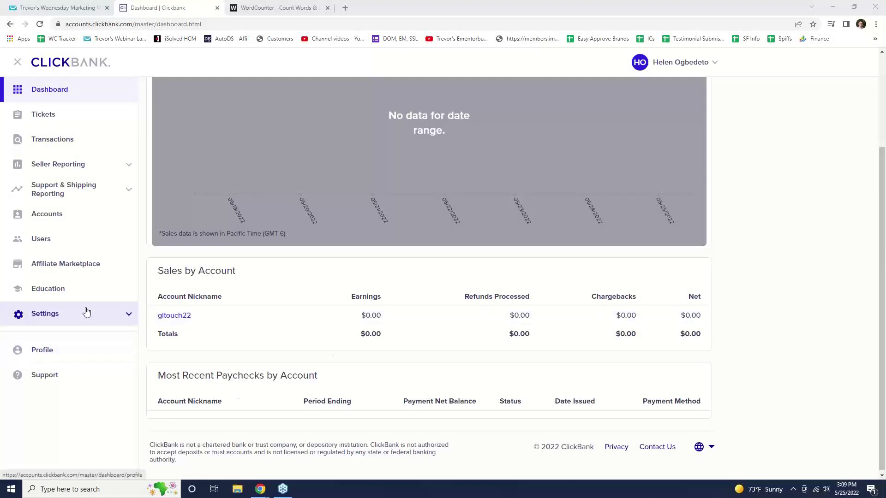
click(68, 270)
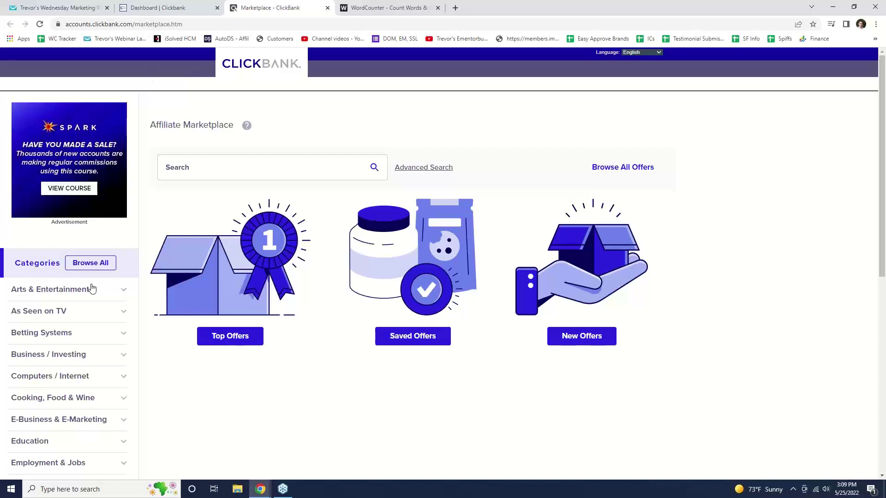
- Open the account listed under Sales by Account and go to the Marketplace from its home page, temporarily highlighting that link
click(164, 11)
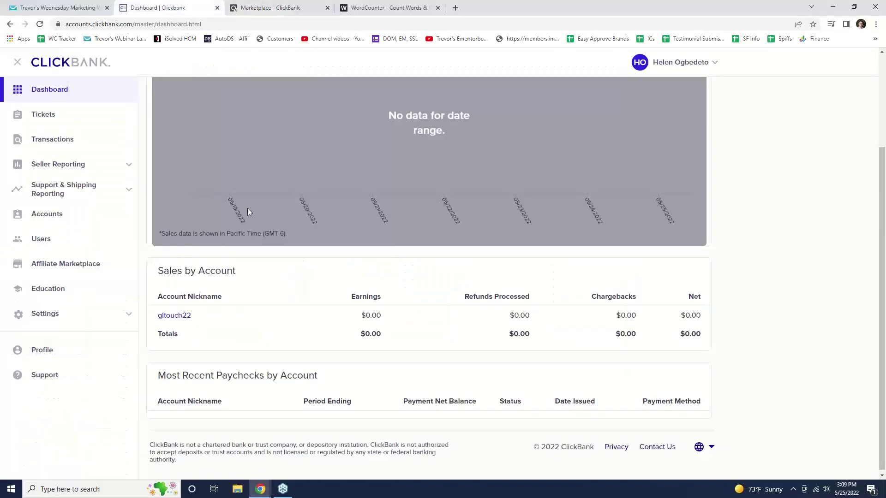
click(171, 320)
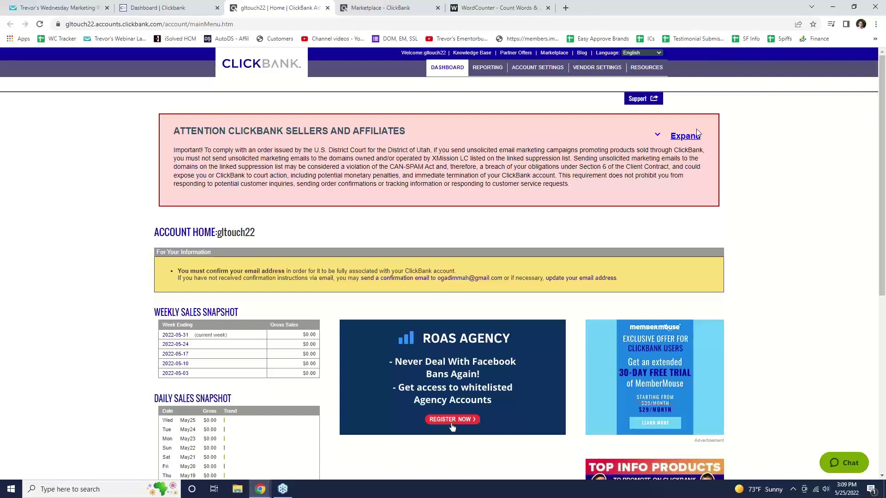
key(ctrl+shift+h)
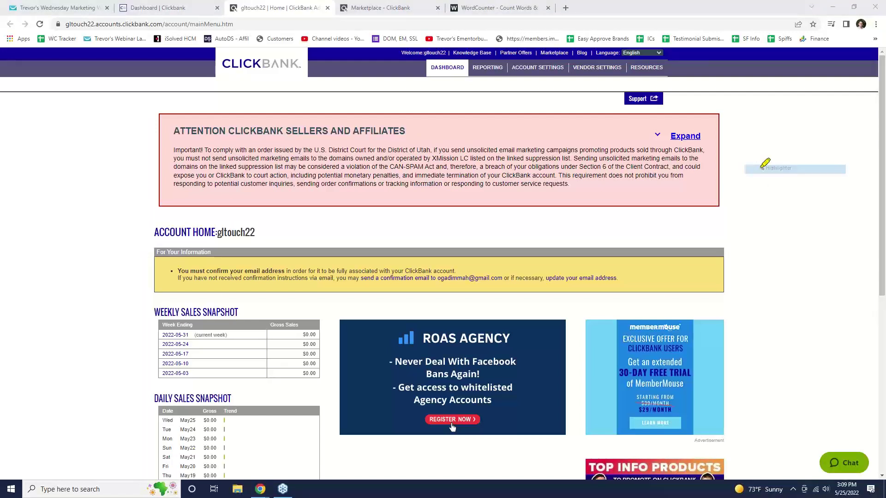
drag(530, 54, 577, 54)
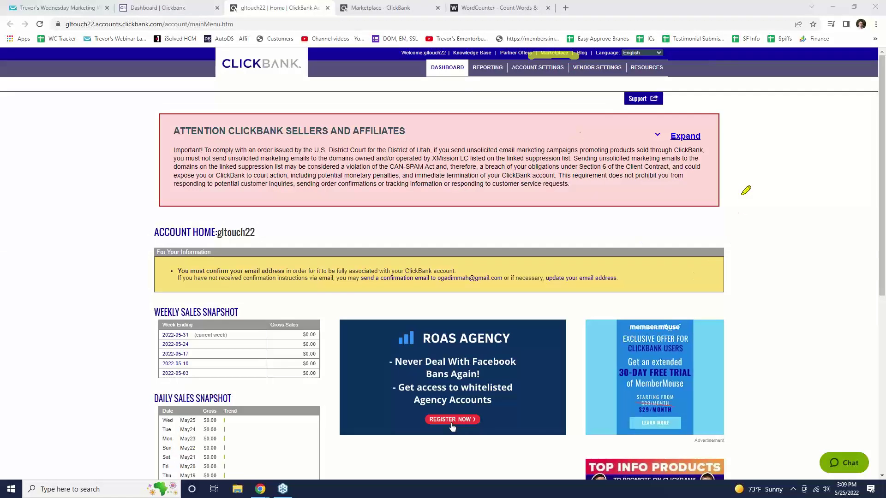
key(Escape)
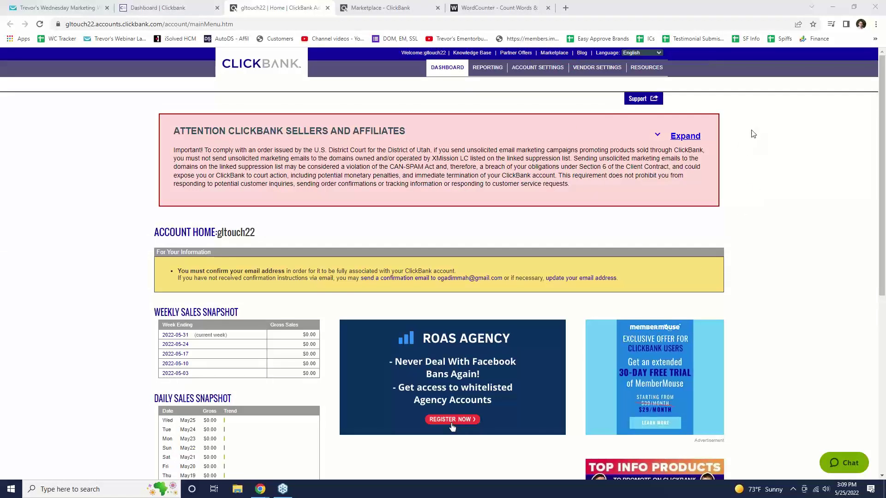
click(545, 53)
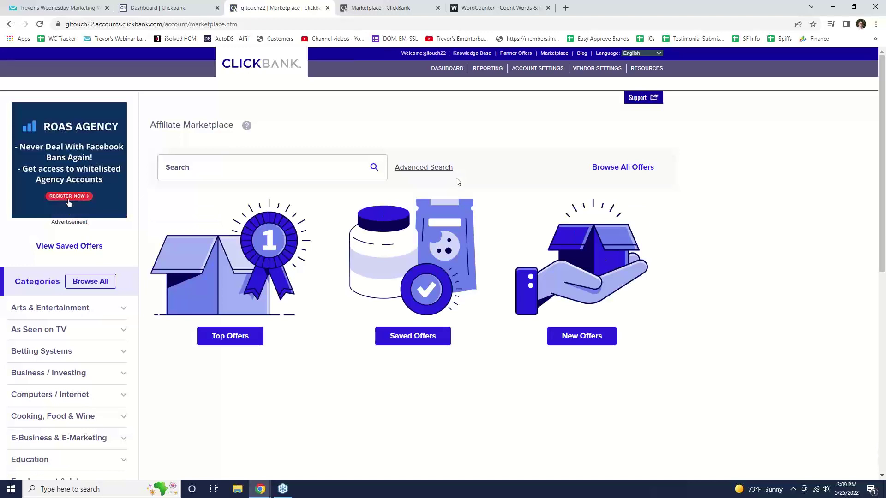
- Compare the account's marketplace page with the marketplace page opened directly from the dashboard
click(200, 6)
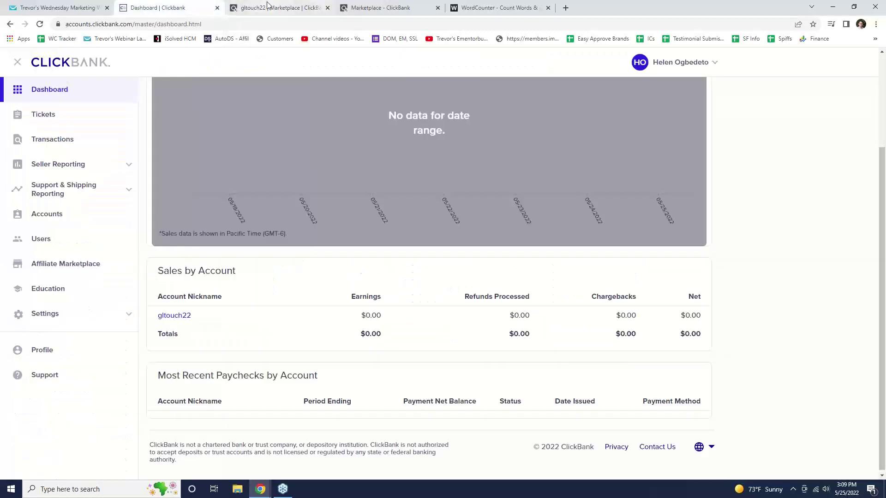
click(313, 5)
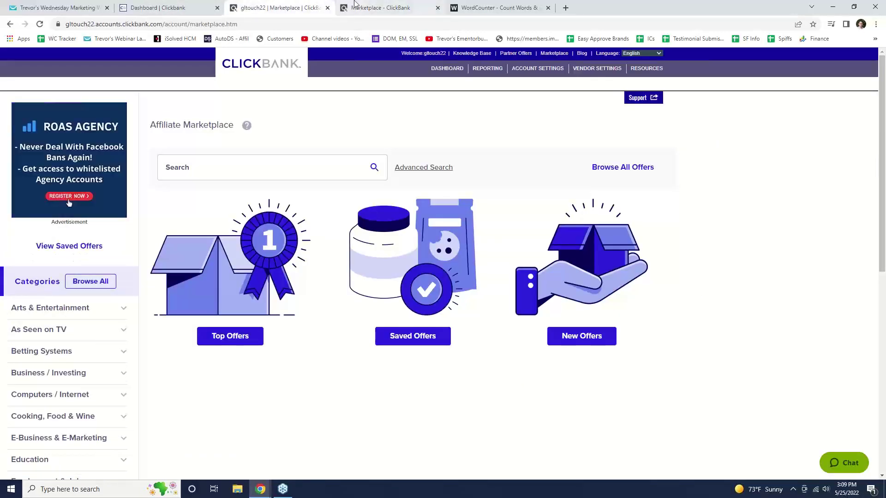
click(378, 8)
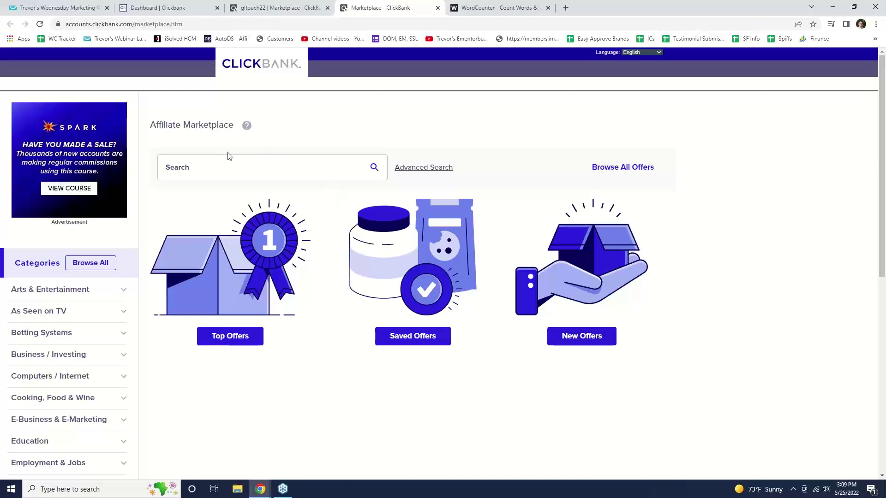
- Look through the marketplace's full category list from Arts & Entertainment to Travel, temporarily marking it with the pen
scroll(227, 156, down, 6)
scroll(228, 155, up, 4)
scroll(228, 156, up, 2)
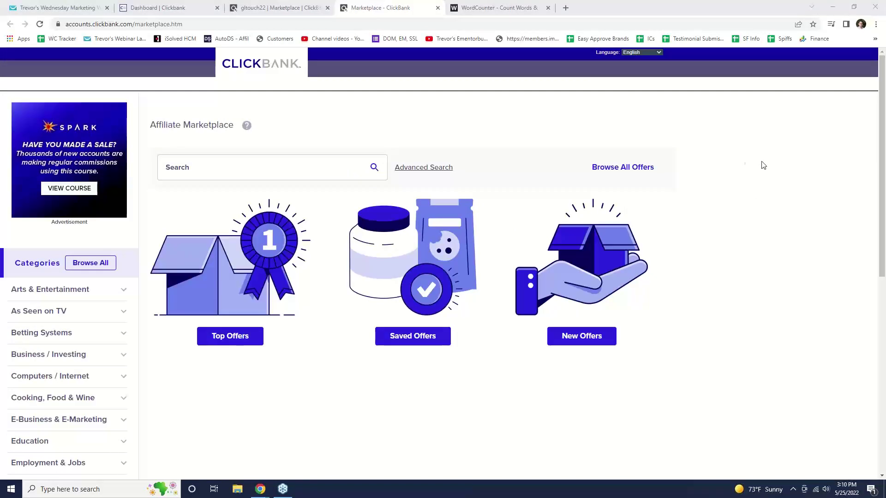
mouse_move(205, 185)
mouse_down()
mouse_move(118, 289)
mouse_move(122, 298)
mouse_move(147, 289)
mouse_move(112, 272)
mouse_up()
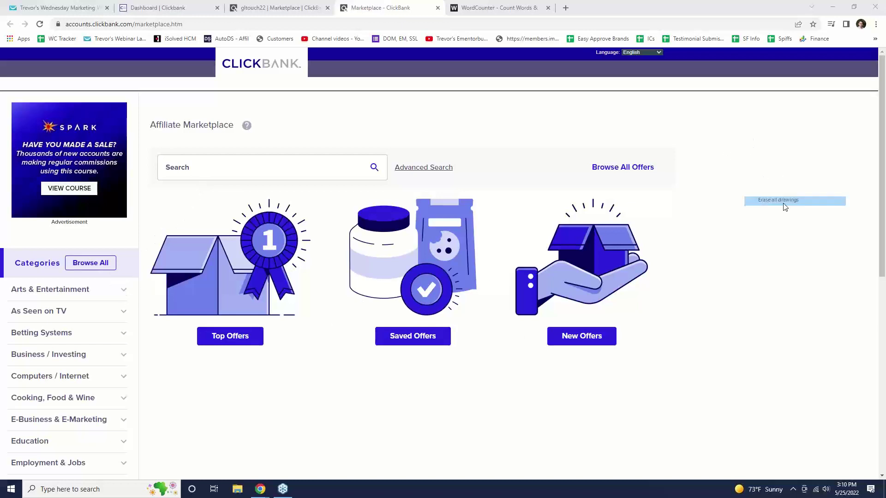
scroll(13, 303, down, 4)
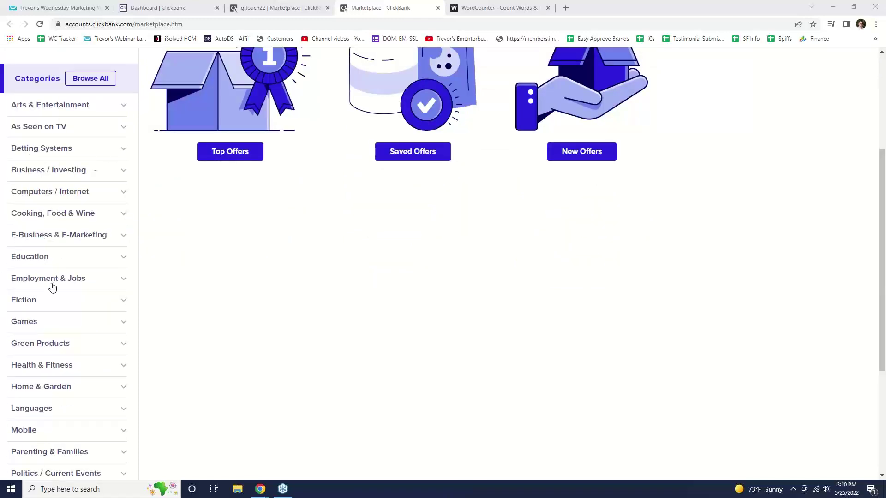
scroll(46, 311, down, 3)
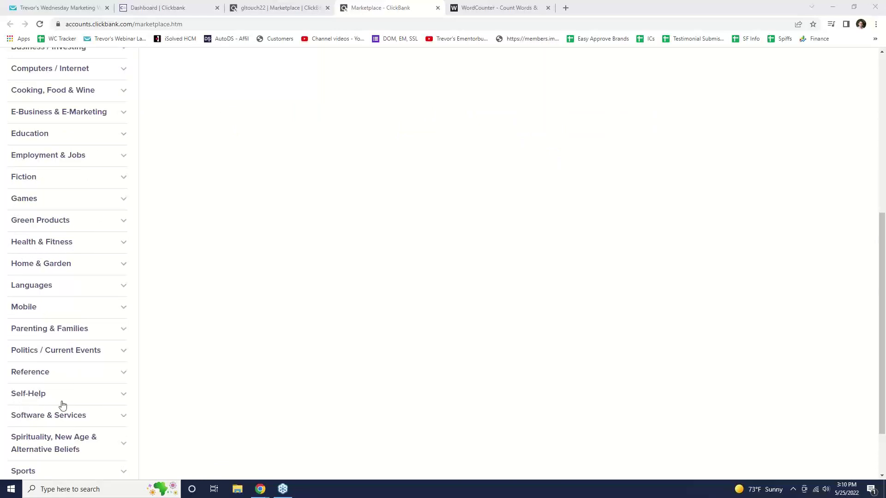
scroll(58, 429, down, 2)
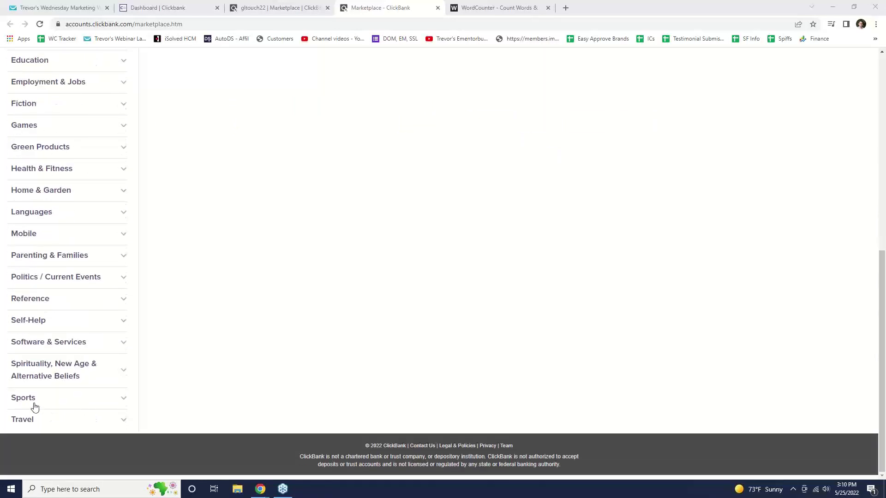
scroll(46, 427, up, 1)
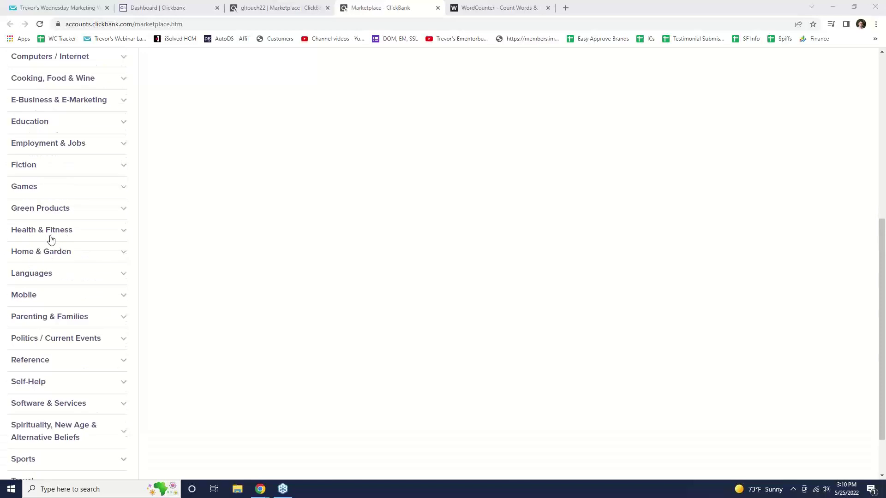
scroll(74, 319, up, 1)
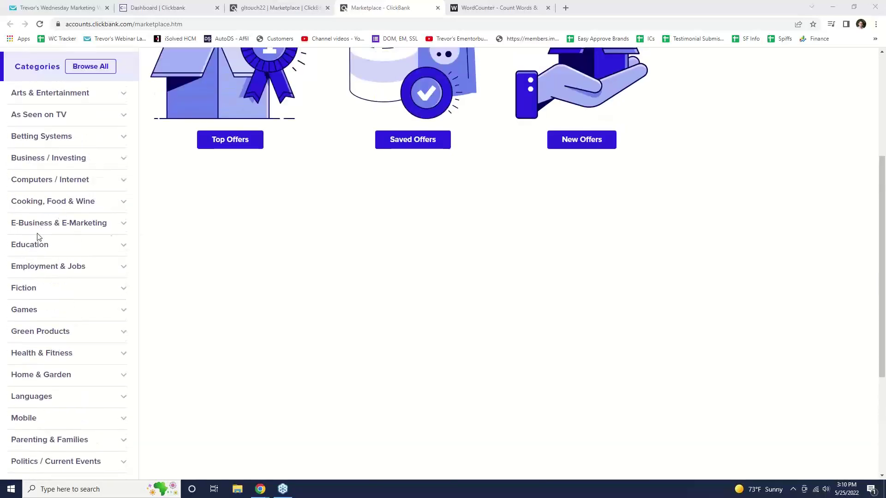
scroll(137, 256, up, 5)
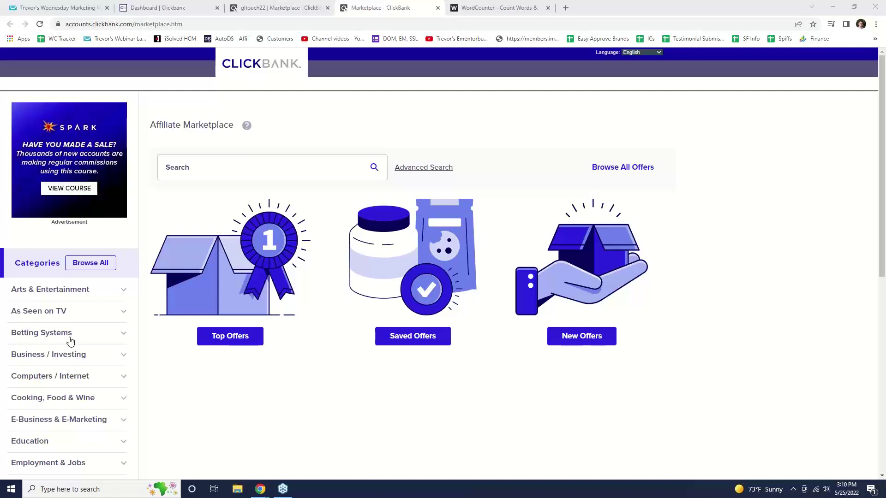
scroll(70, 342, down, 8)
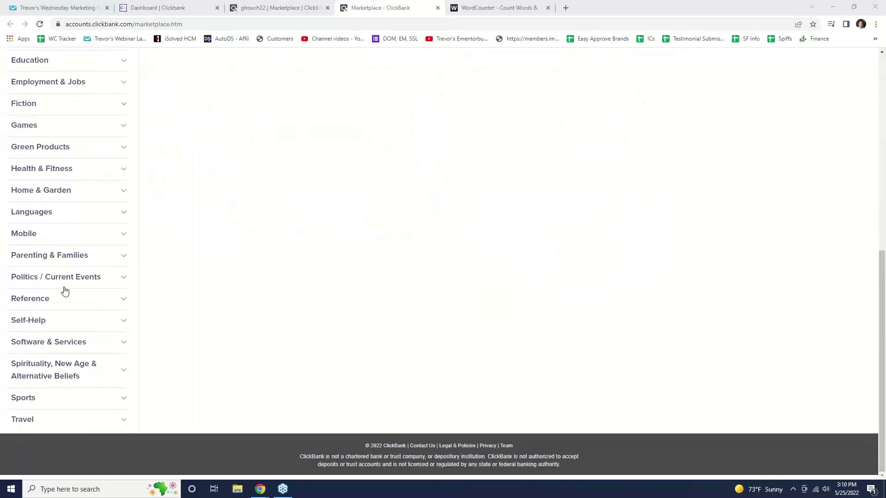
scroll(65, 290, up, 7)
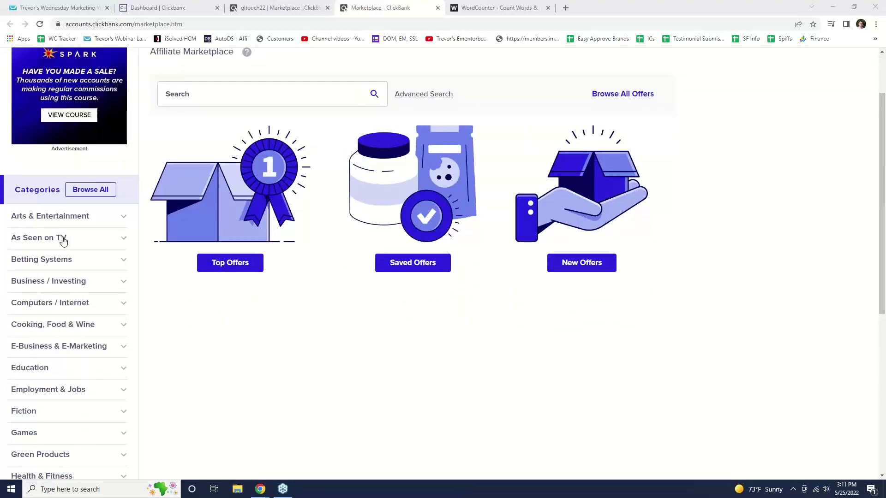
scroll(46, 256, down, 3)
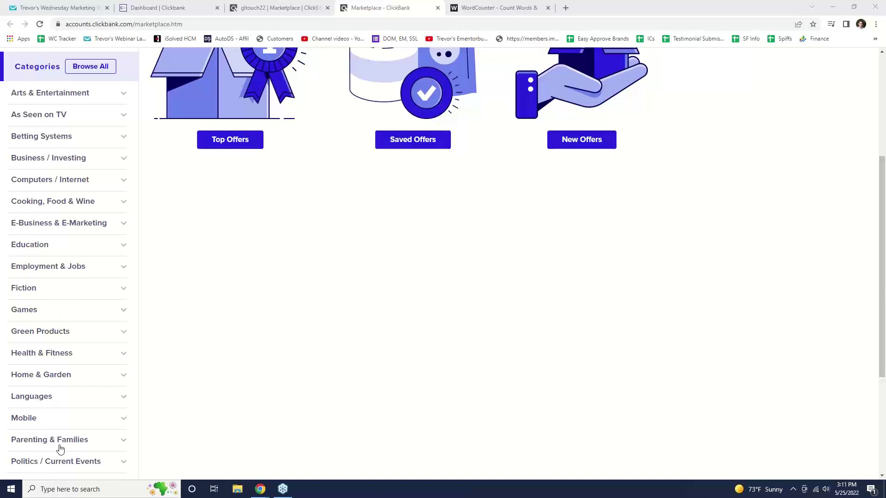
- Expand the Fiction category to list its subcategories
click(123, 290)
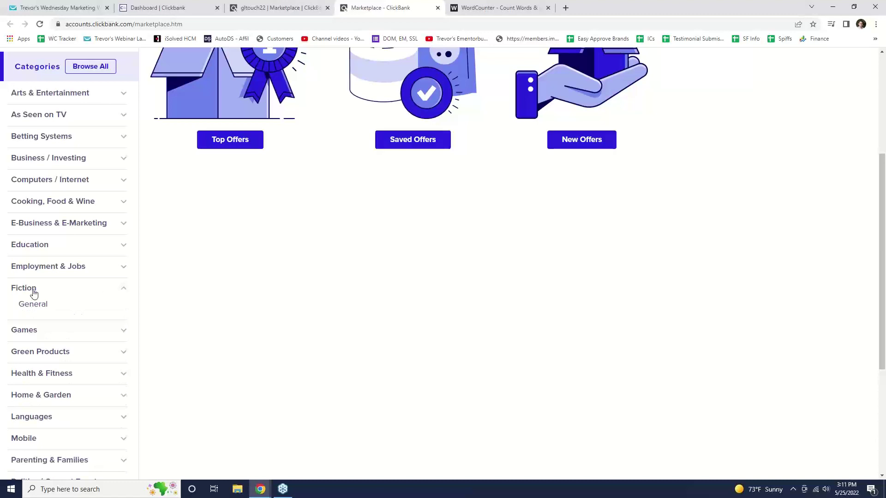
click(123, 291)
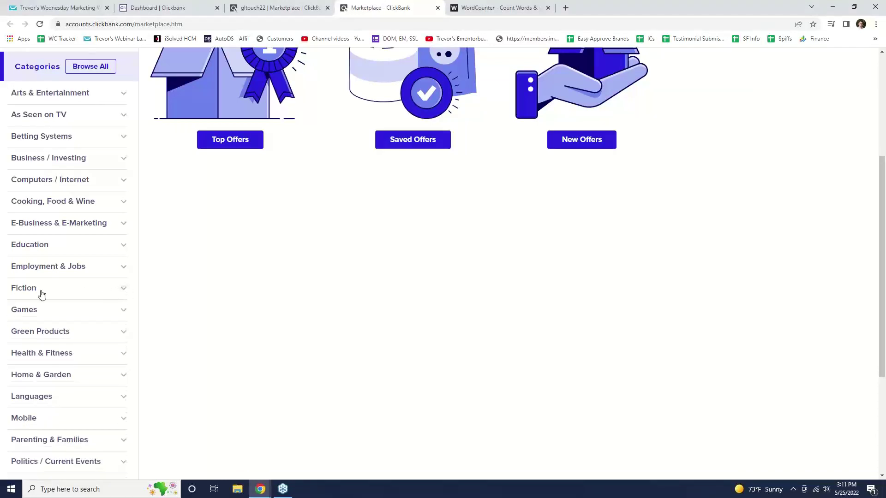
click(128, 293)
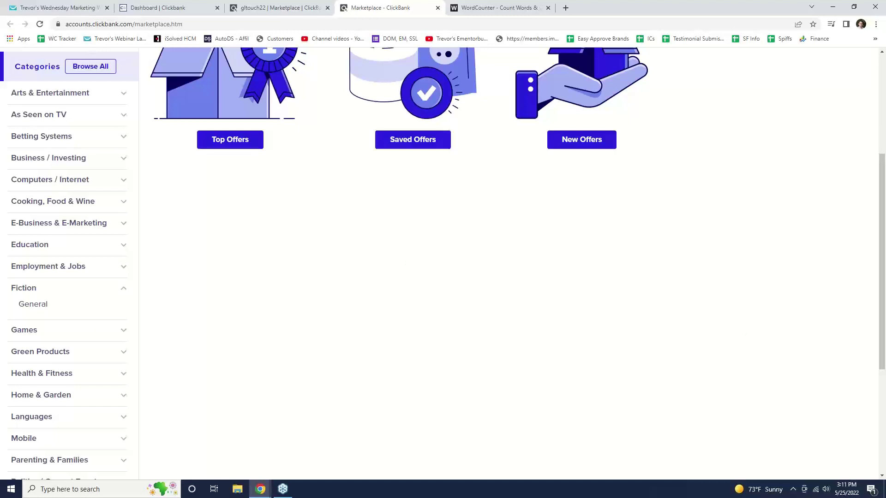
- Open the Health & Fitness category and look through its offers, temporarily marking the results count with the pen
click(39, 377)
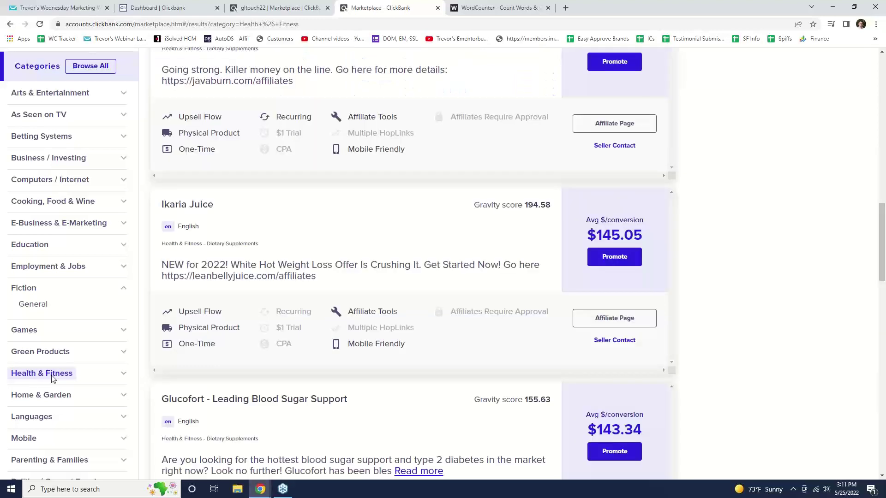
scroll(411, 322, up, 15)
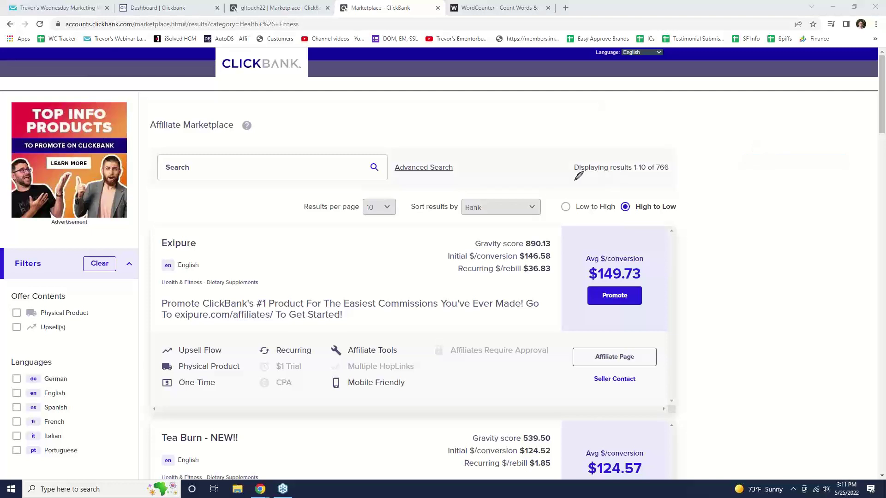
mouse_move(574, 180)
mouse_down()
mouse_move(678, 172)
mouse_move(639, 149)
mouse_move(566, 163)
mouse_move(586, 184)
mouse_move(605, 184)
mouse_up()
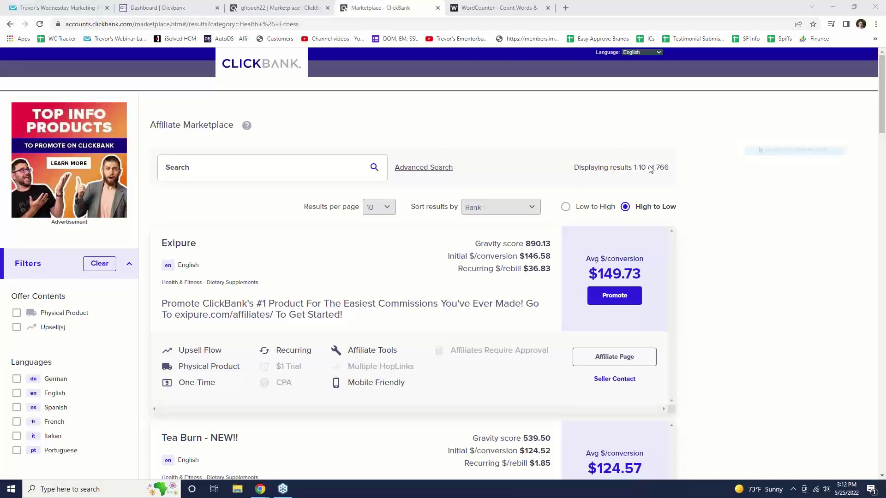
scroll(387, 203, down, 15)
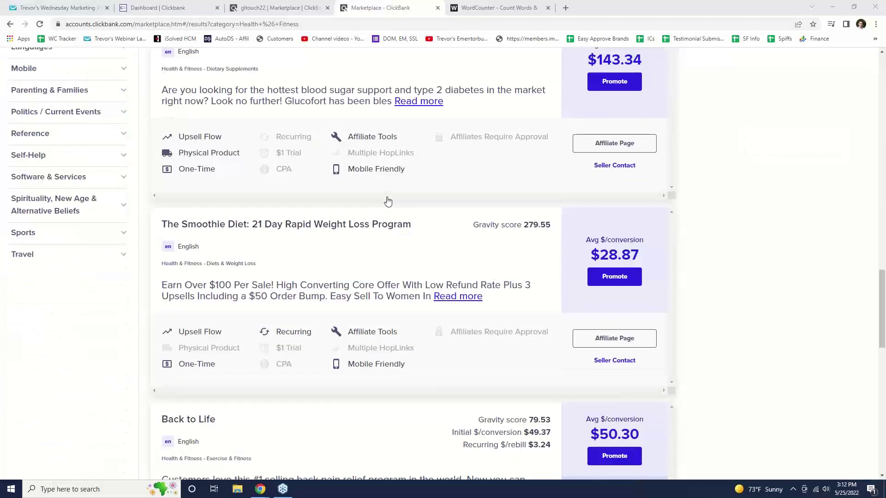
- Page through the Health & Fitness results from page 5 up to page 11 and look over the offers there
scroll(387, 201, down, 10)
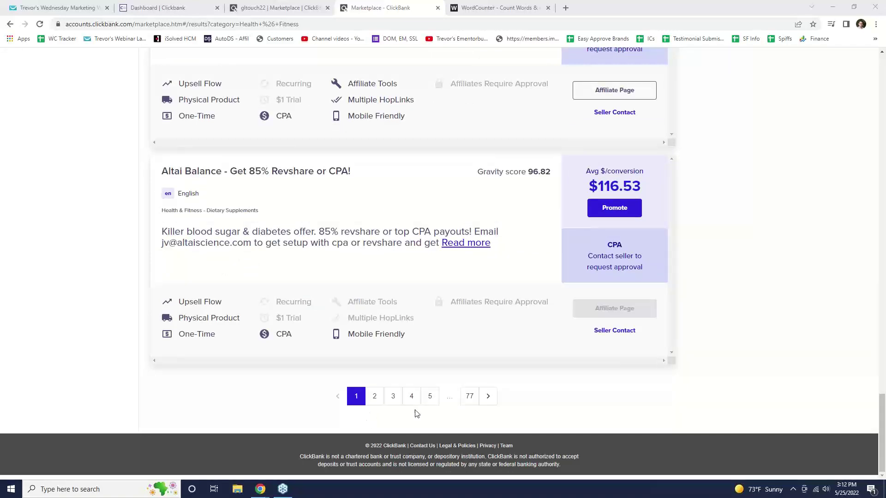
click(425, 400)
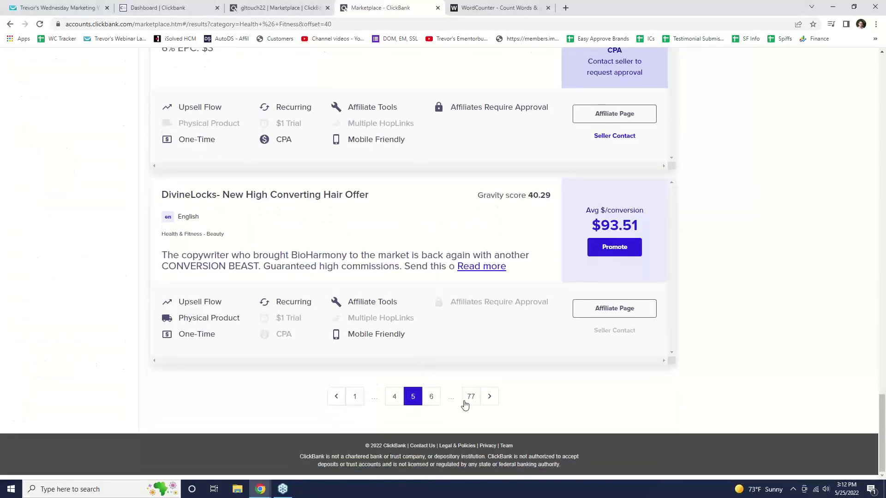
click(430, 398)
click(432, 399)
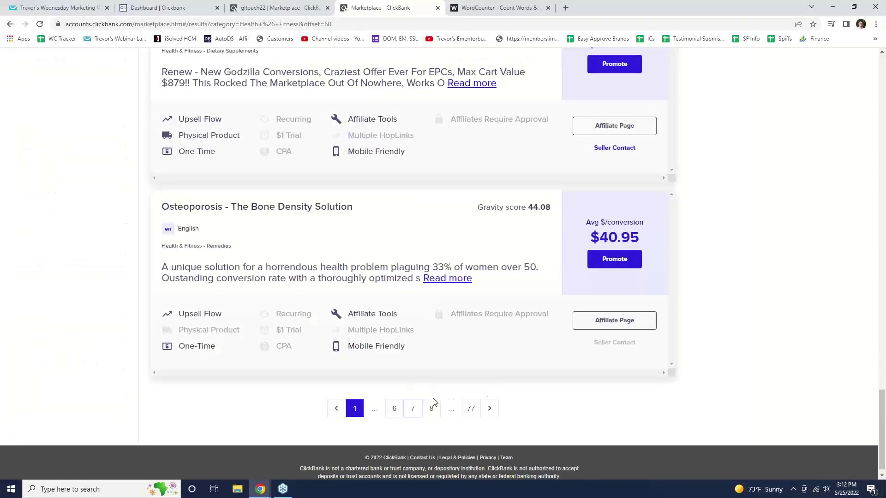
click(432, 402)
click(432, 403)
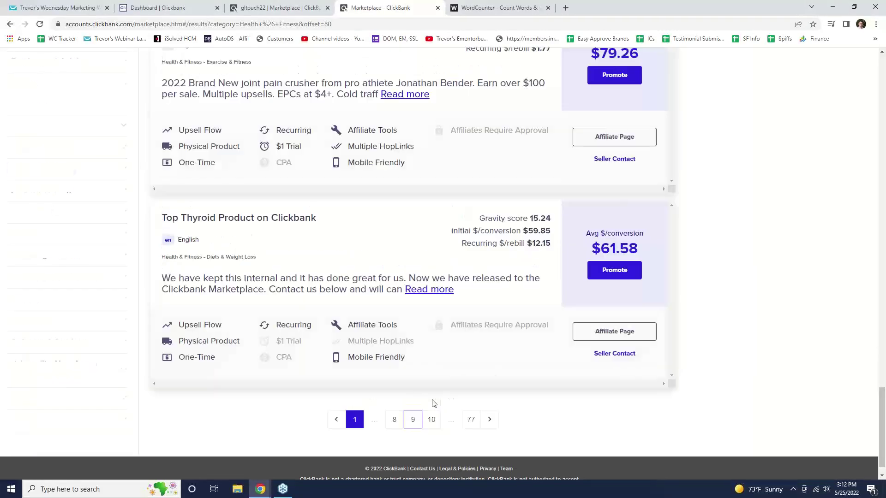
click(432, 420)
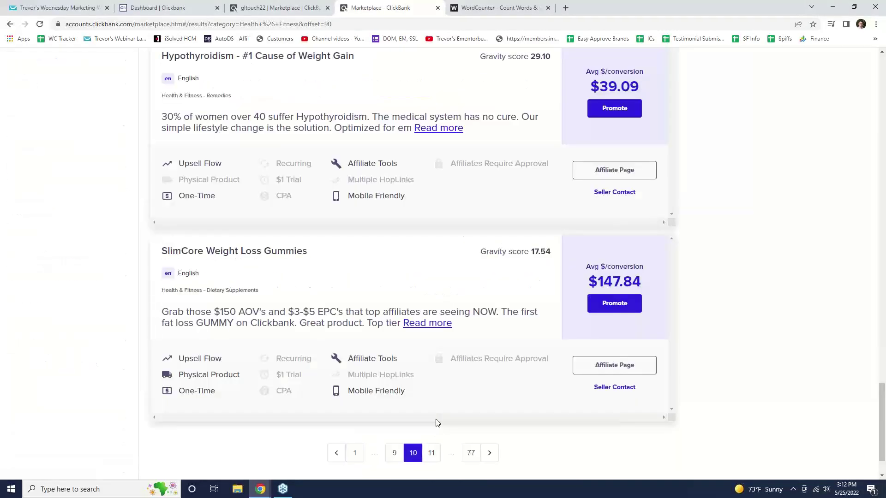
click(435, 447)
scroll(350, 312, up, 10)
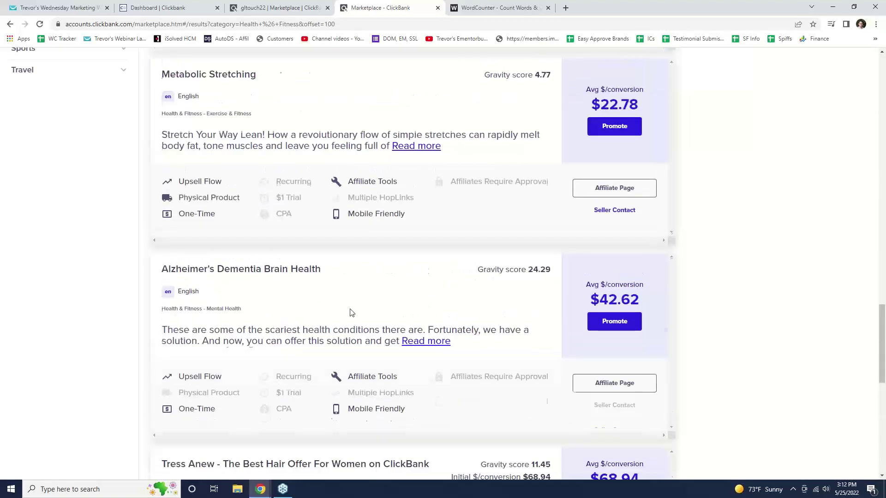
scroll(349, 312, up, 12)
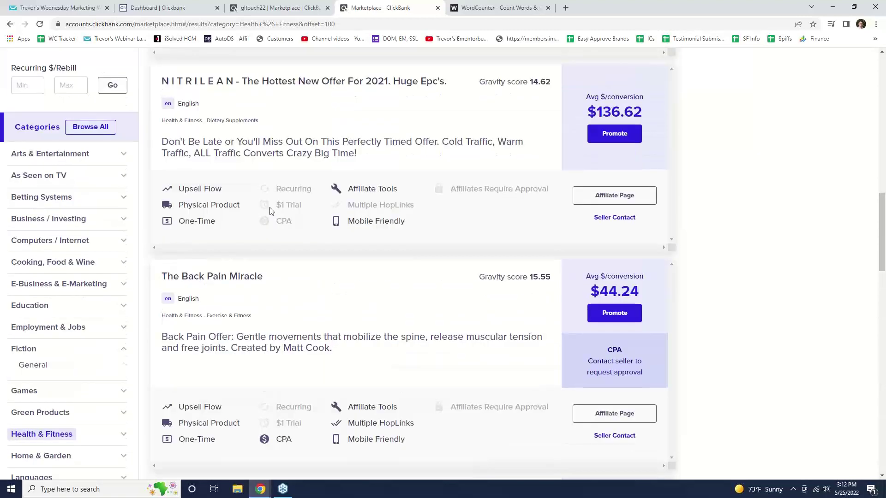
scroll(271, 210, down, 15)
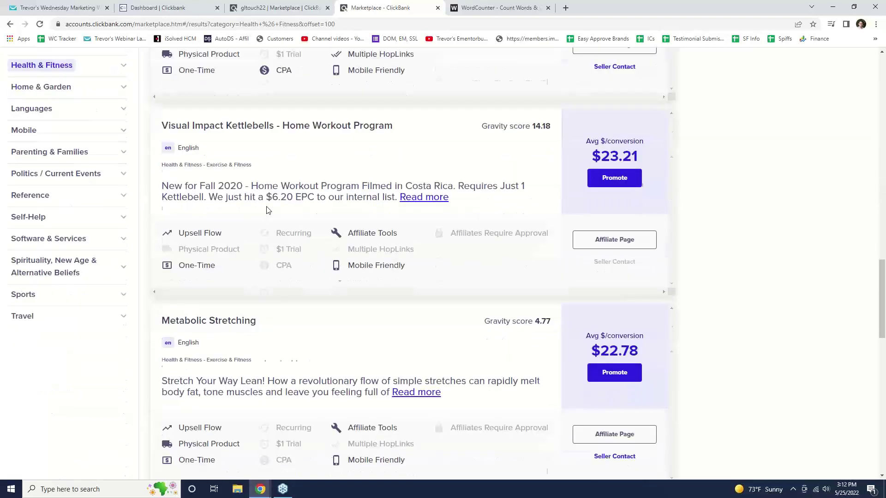
- Return to the first page of Health & Fitness results and look over its top offers
click(355, 397)
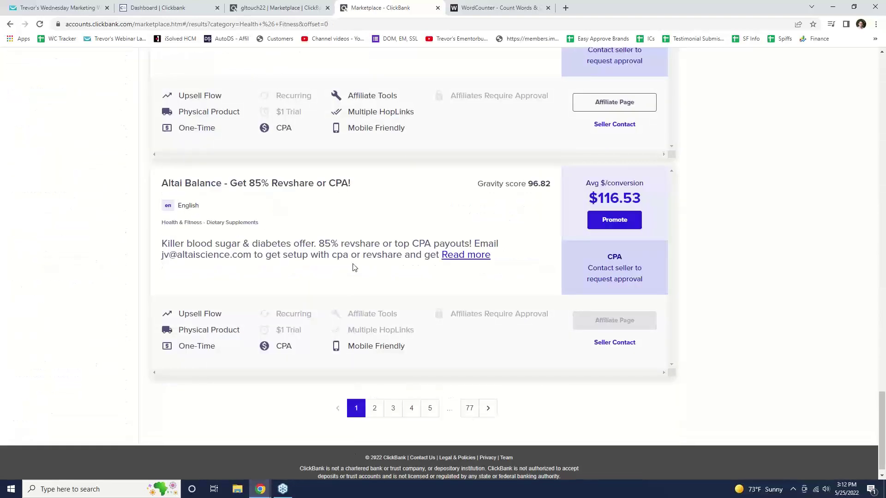
scroll(353, 270, up, 5)
scroll(355, 275, up, 20)
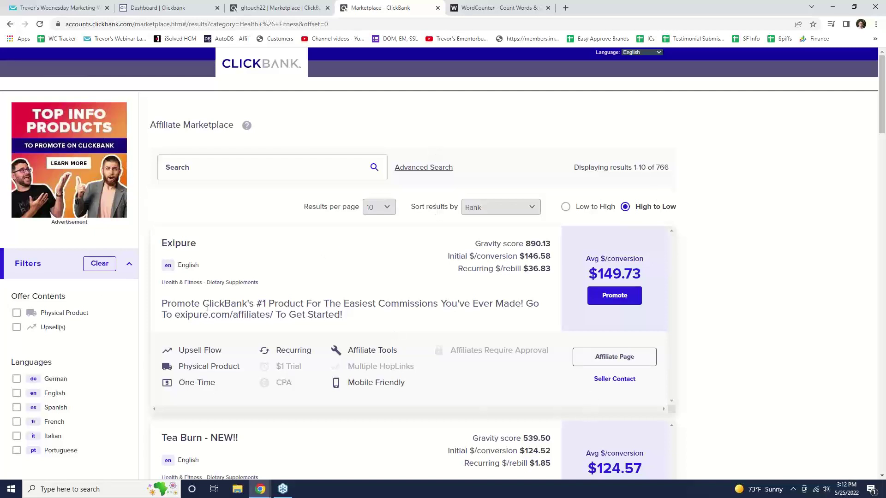
scroll(392, 229, down, 12)
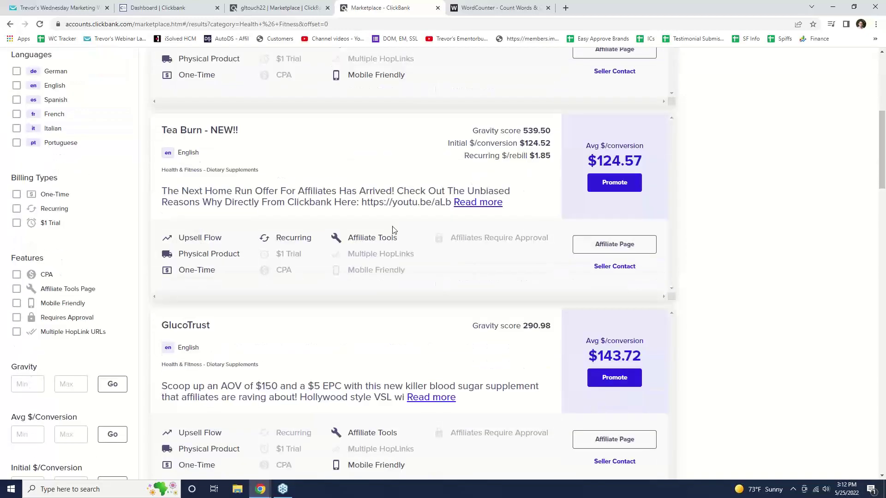
scroll(394, 229, up, 12)
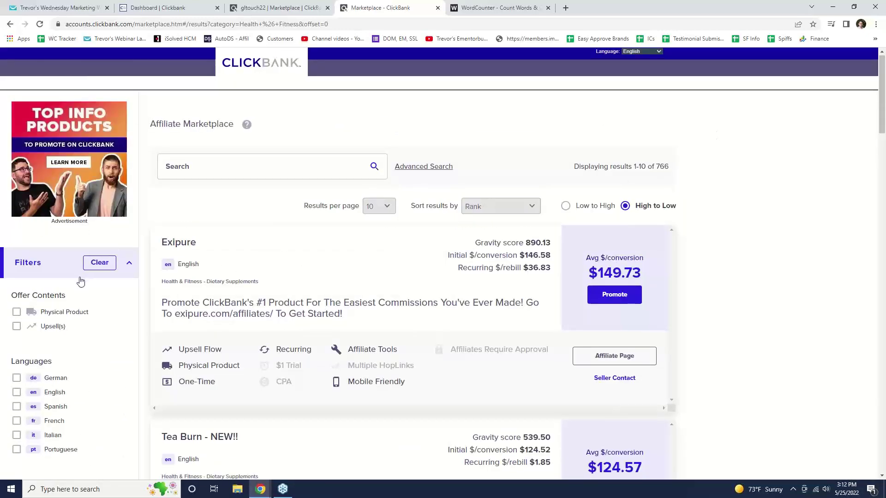
- Examine the marketplace filters from Offer Contents to Recurring $/Rebill, temporarily marking the billing types and the language list with the pen
scroll(82, 280, down, 1)
scroll(65, 244, down, 2)
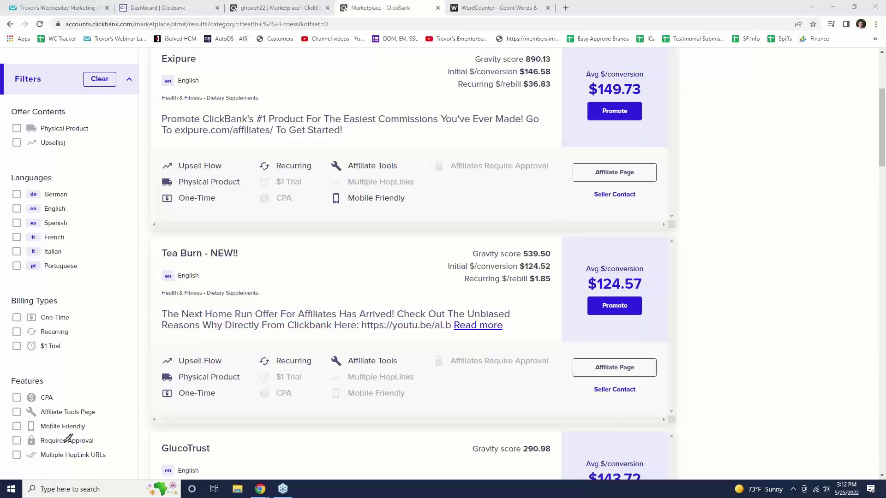
drag(64, 346, 94, 345)
mouse_move(74, 318)
mouse_down()
mouse_move(93, 318)
mouse_move(99, 331)
mouse_up()
mouse_move(77, 164)
mouse_down()
mouse_move(5, 186)
mouse_move(14, 257)
mouse_move(70, 220)
mouse_move(61, 177)
mouse_up()
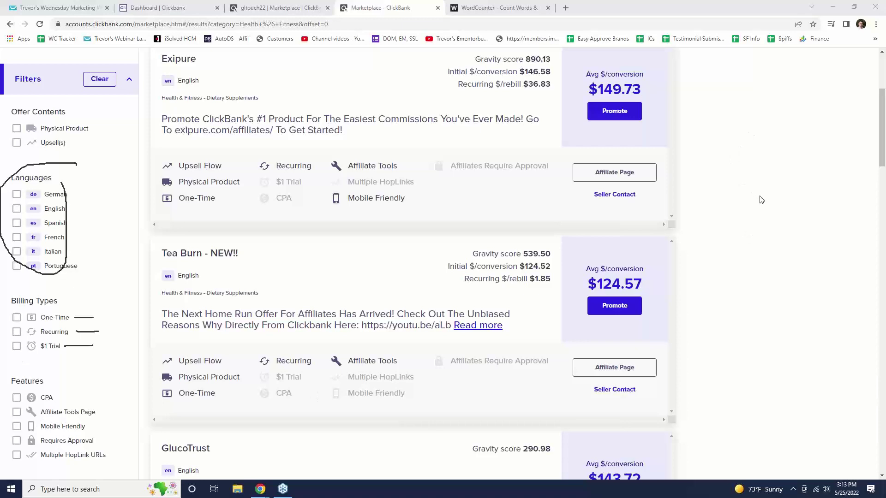
key(e)
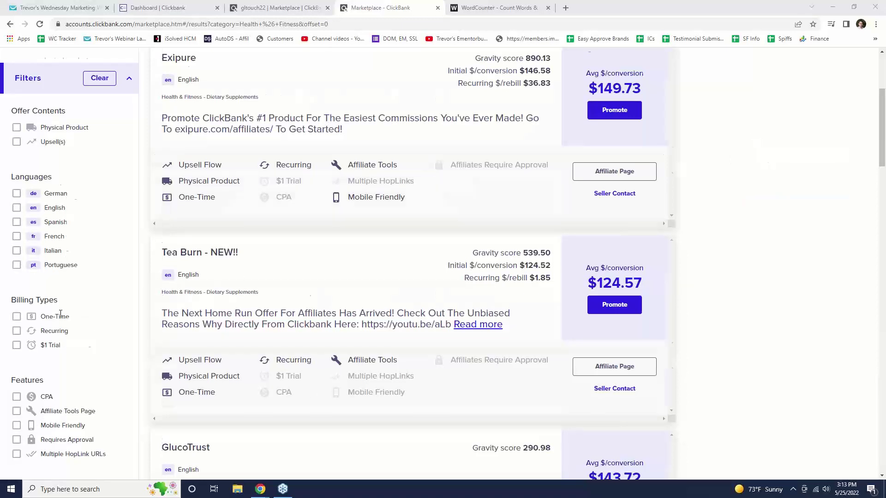
scroll(65, 323, down, 5)
scroll(67, 360, down, 4)
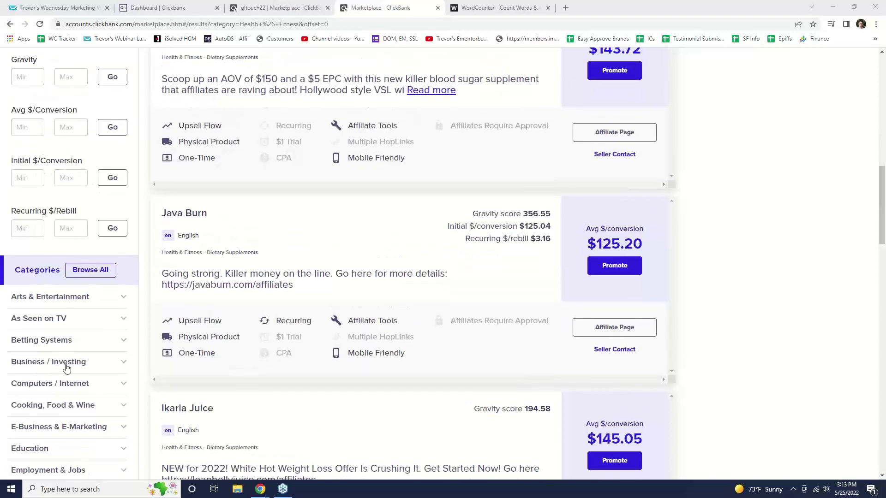
scroll(70, 334, up, 6)
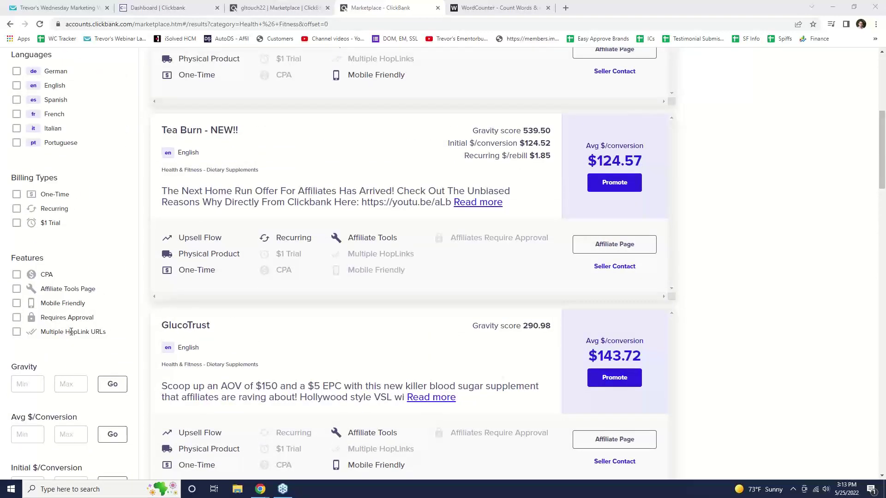
scroll(71, 331, up, 6)
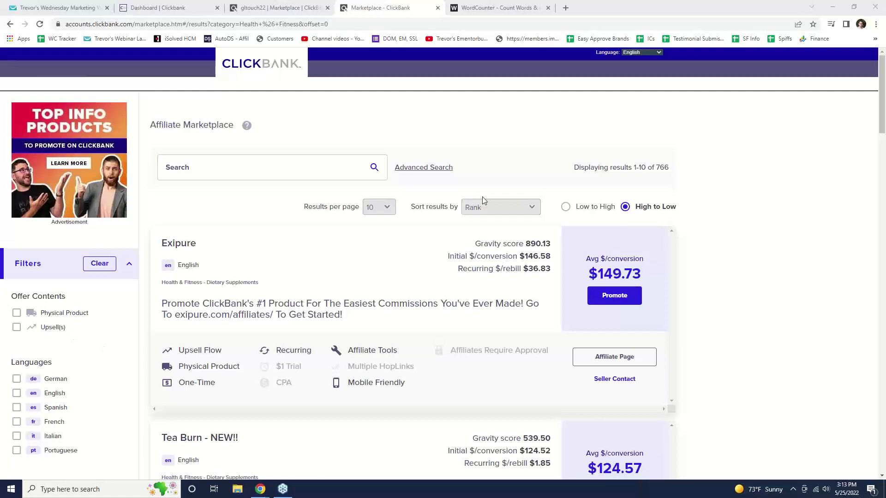
- Look at the sorting options for the results and choose Rank
click(444, 206)
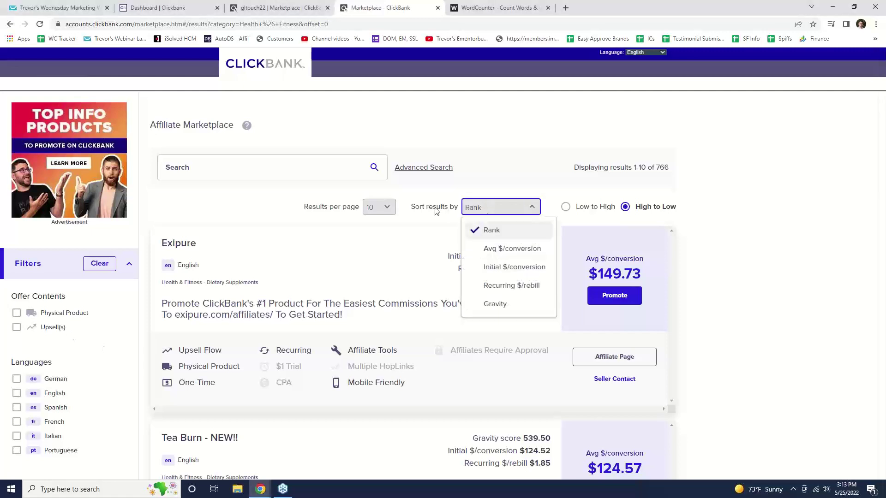
click(493, 231)
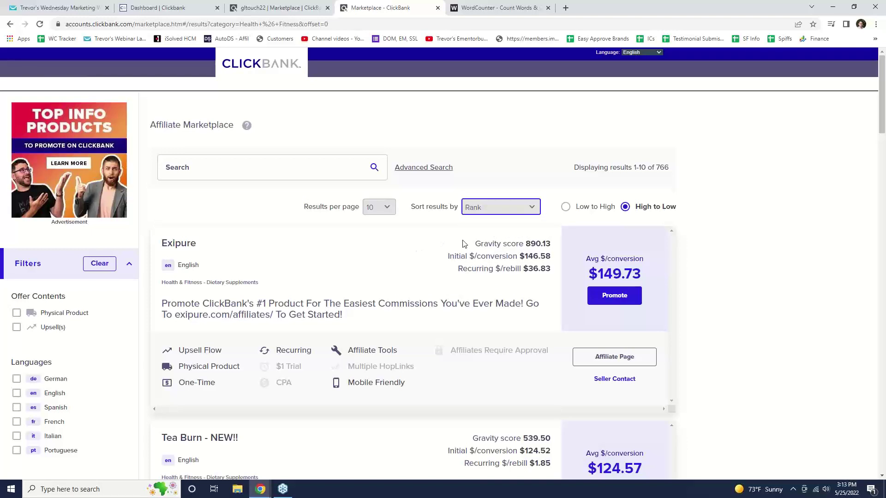
scroll(457, 240, down, 1)
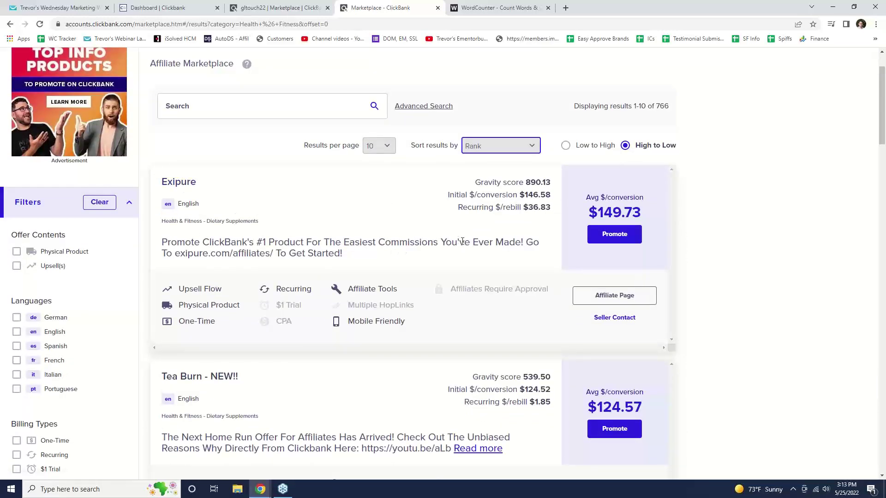
scroll(415, 242, up, 1)
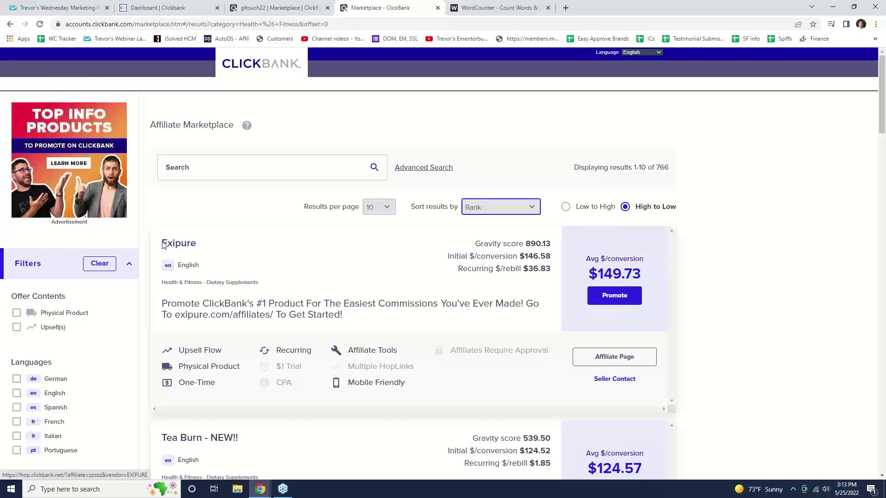
- Highlight the Exipure offer's name, outline its whole listing with the yellow pen, and highlight its Health & Fitness - Dietary Supplements category line
drag(161, 243, 199, 245)
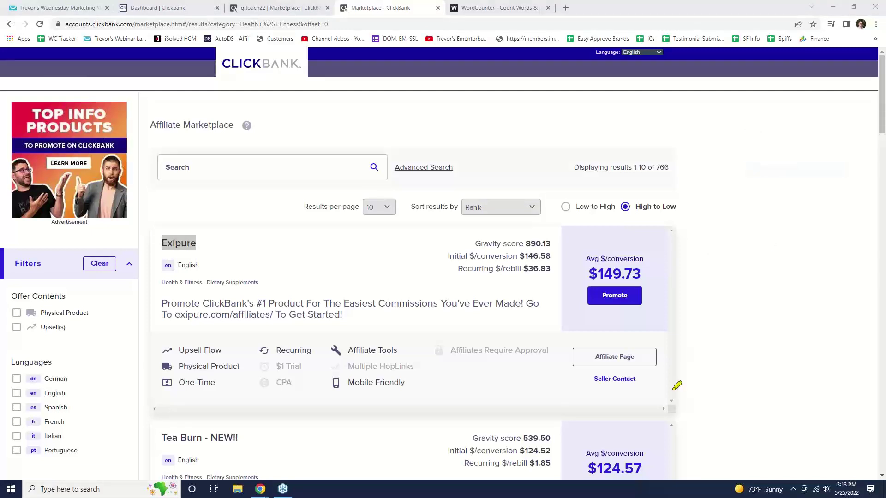
mouse_move(686, 417)
mouse_down()
mouse_move(692, 210)
mouse_move(149, 218)
mouse_move(149, 389)
mouse_move(164, 413)
mouse_move(299, 406)
mouse_move(705, 414)
mouse_up()
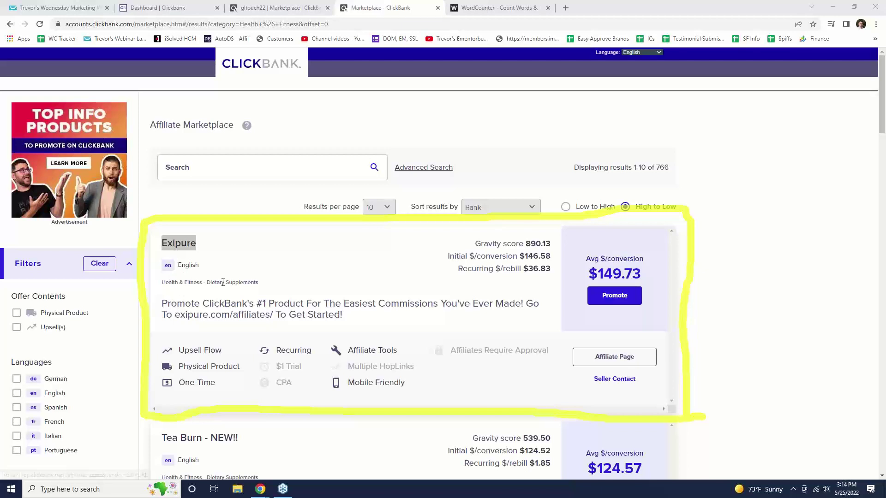
click(271, 283)
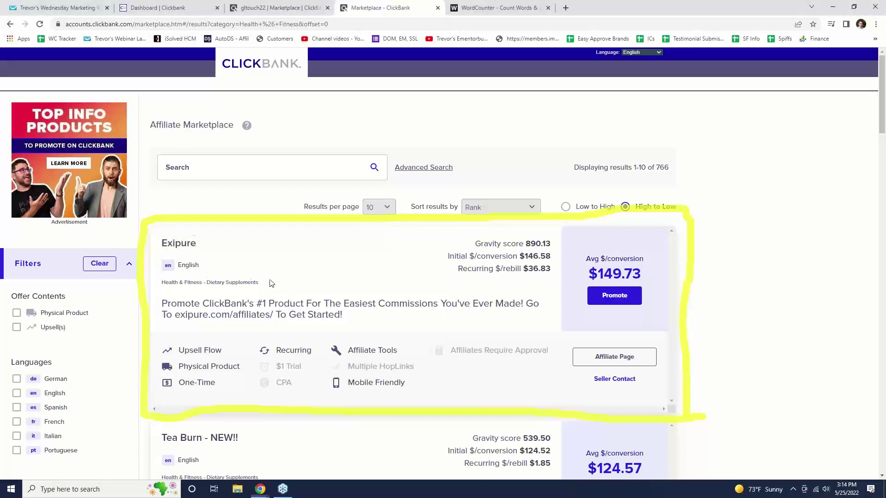
drag(271, 283, 160, 282)
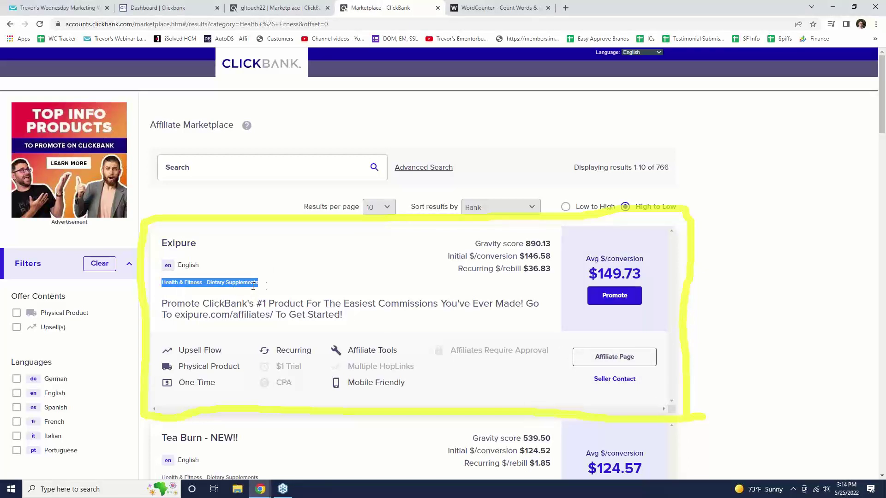
- Open Exipure's affiliate page in a new tab, switch to it and erase the yellow outline
right_click(604, 356)
click(620, 364)
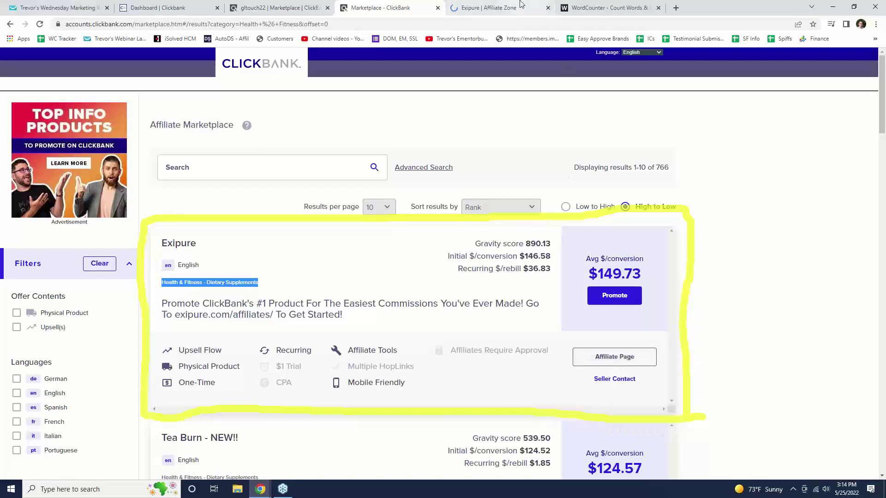
key(ctrl+Tab)
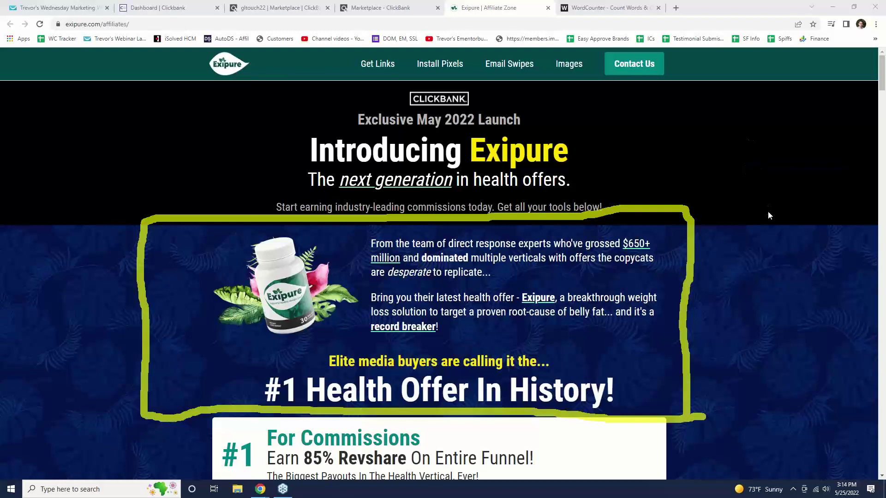
key(e)
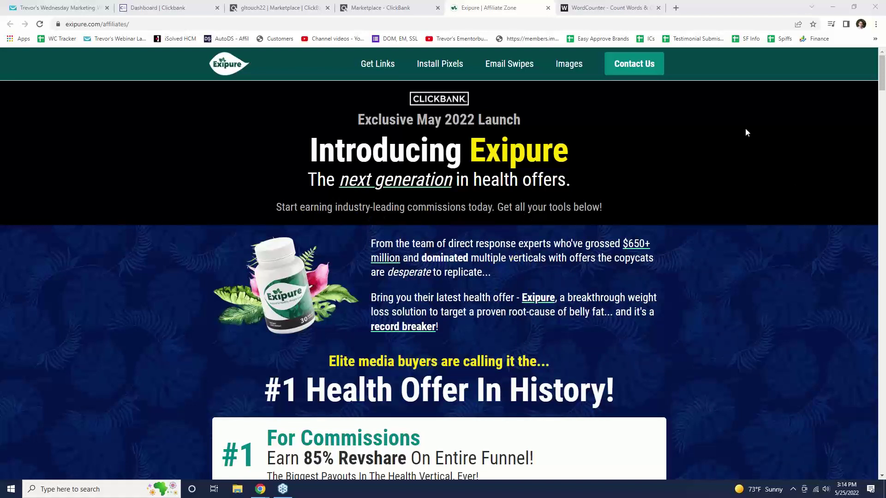
- Read the Exipure affiliate page's claims on commissions, earnings per click and conversions, highlighting the revshare statement
scroll(259, 221, down, 1)
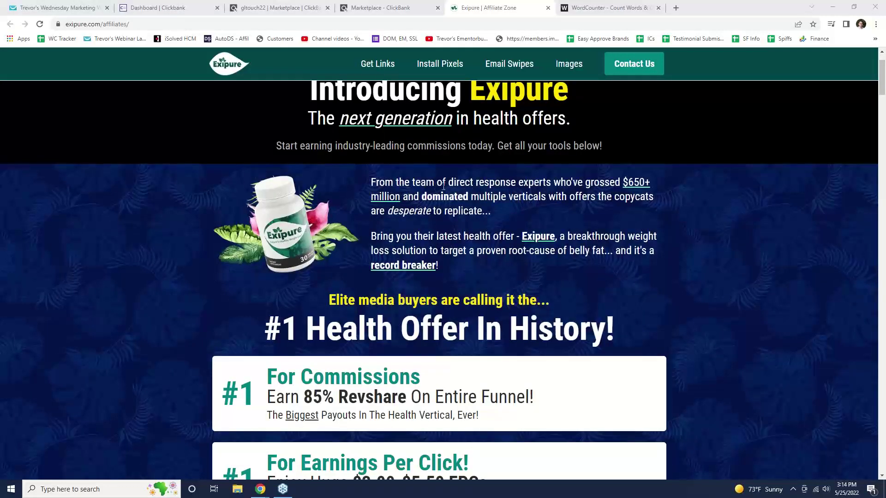
scroll(466, 179, down, 2)
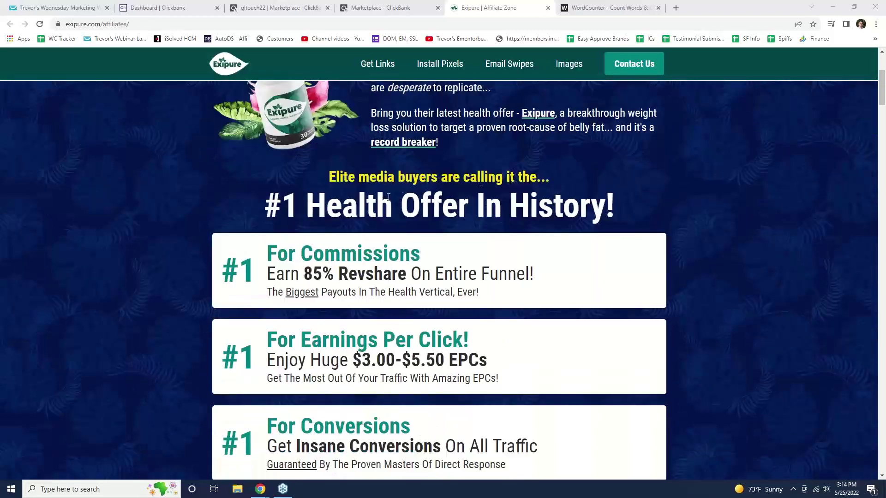
scroll(397, 208, down, 1)
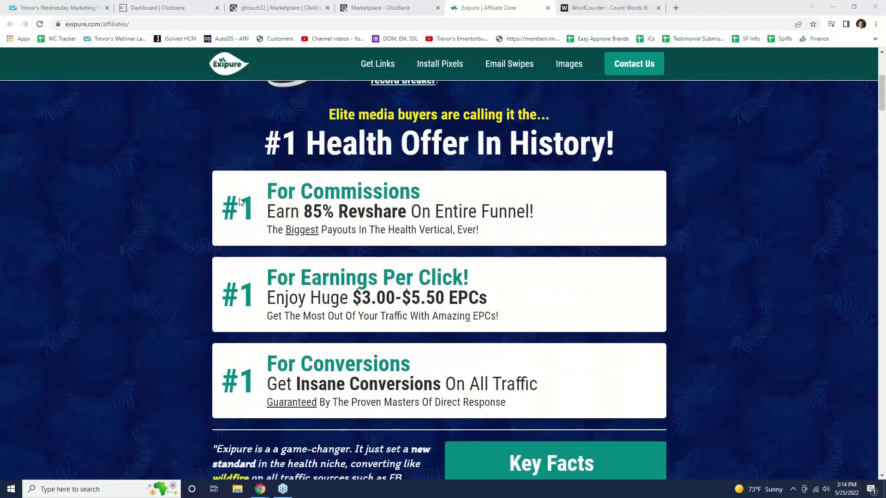
scroll(221, 203, down, 1)
scroll(217, 204, up, 1)
scroll(217, 206, up, 4)
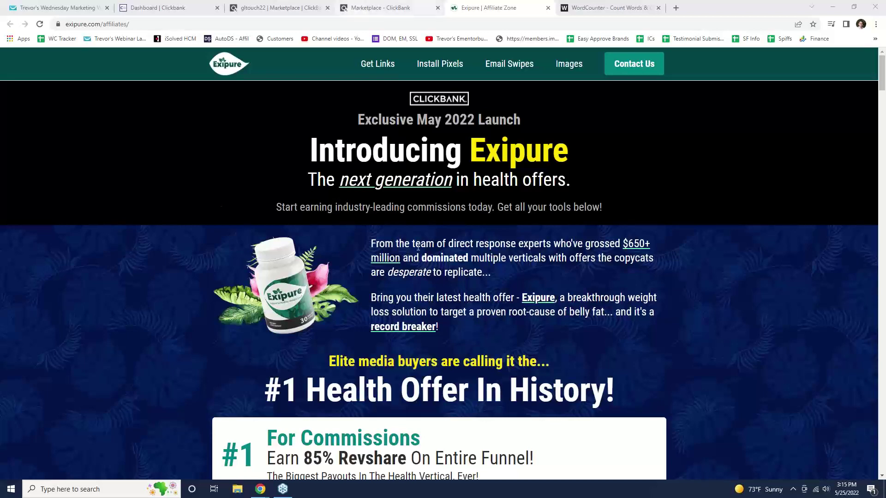
scroll(409, 230, down, 5)
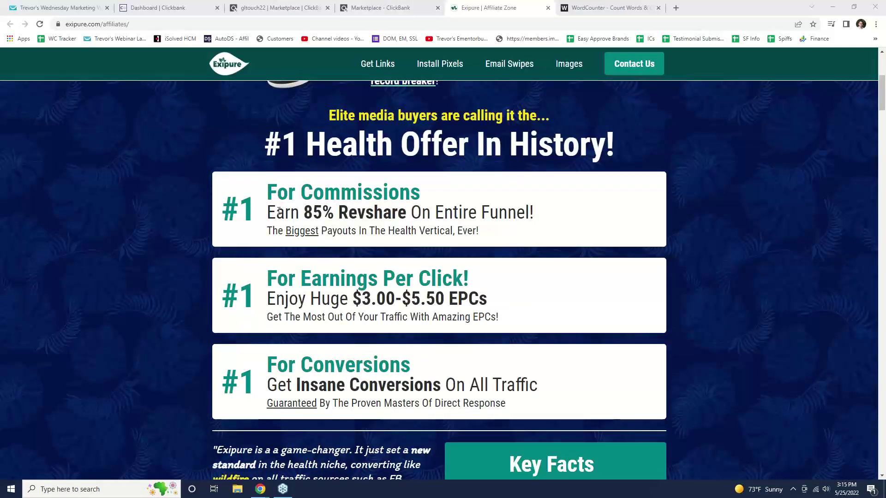
drag(276, 212, 417, 214)
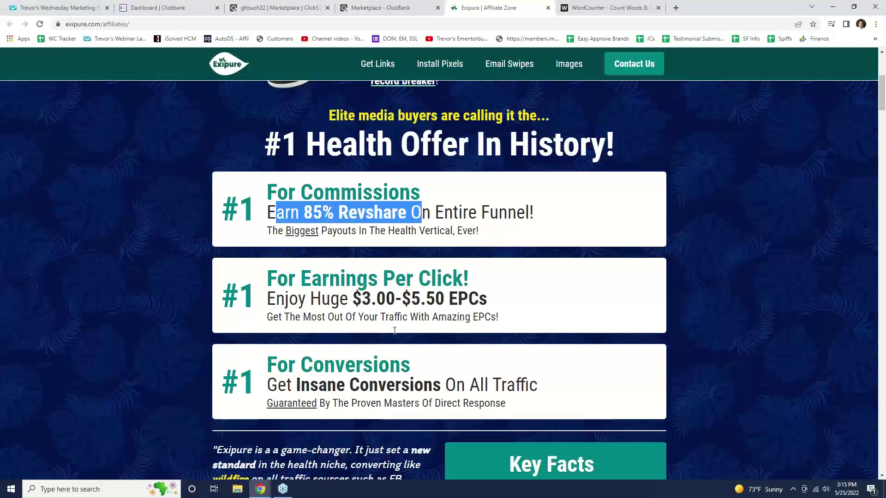
- Highlight the earnings-per-click and conversions claims on the Exipure affiliate page and skim its email swipes
click(293, 299)
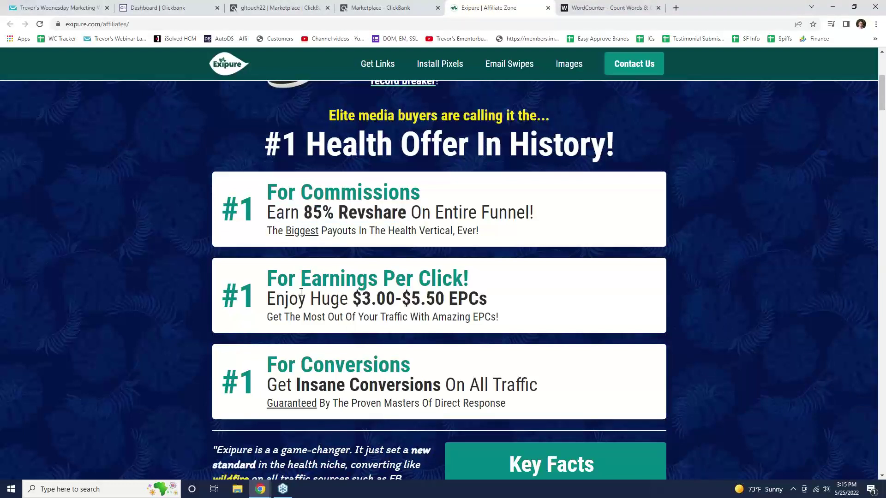
drag(301, 291, 504, 328)
drag(277, 365, 514, 366)
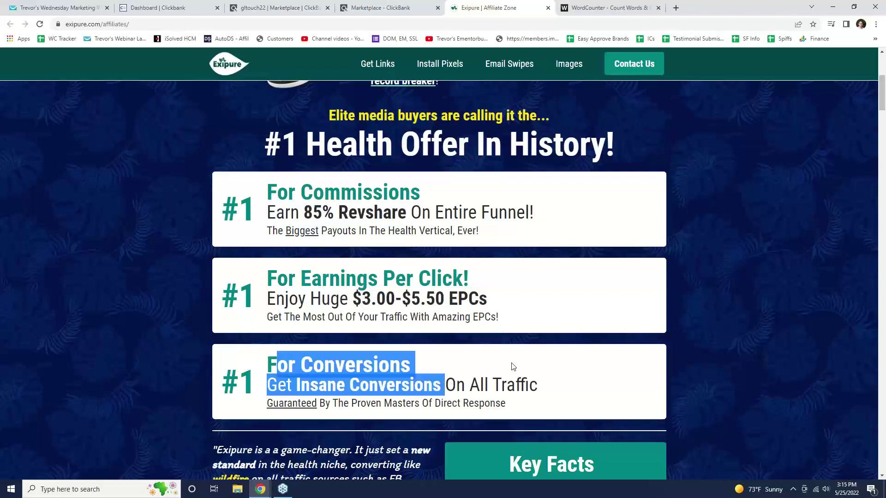
scroll(32, 249, down, 20)
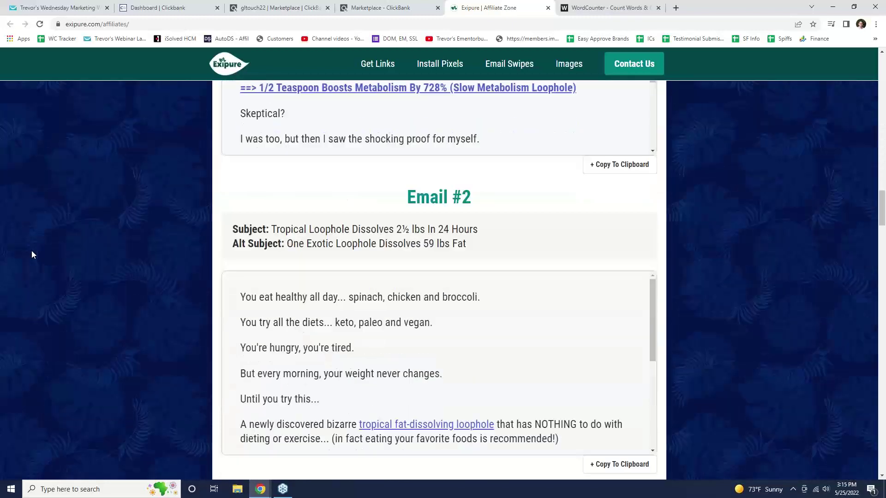
scroll(31, 255, up, 20)
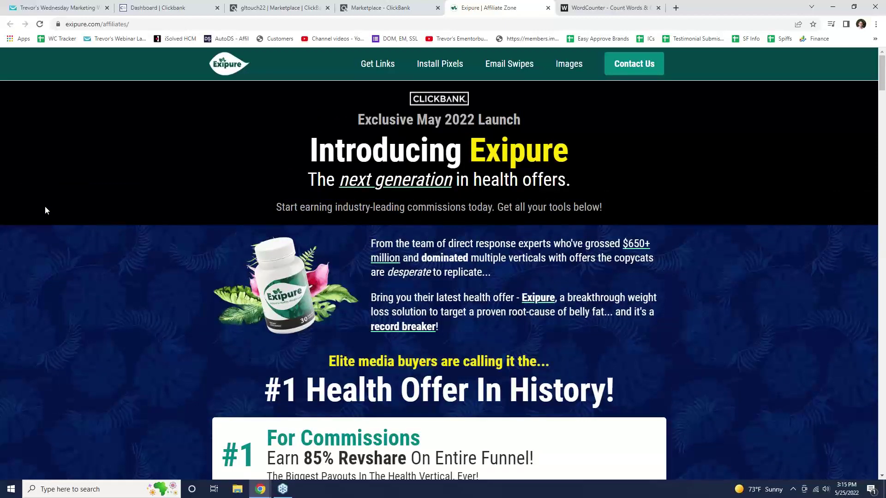
- Return to the ClickBank Marketplace results and open the HopLink creation form for promoting Exipure
click(403, 6)
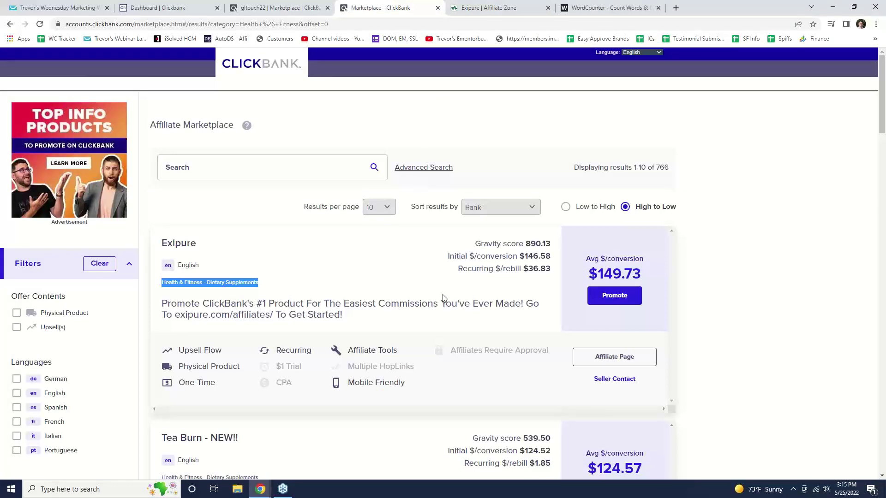
click(606, 300)
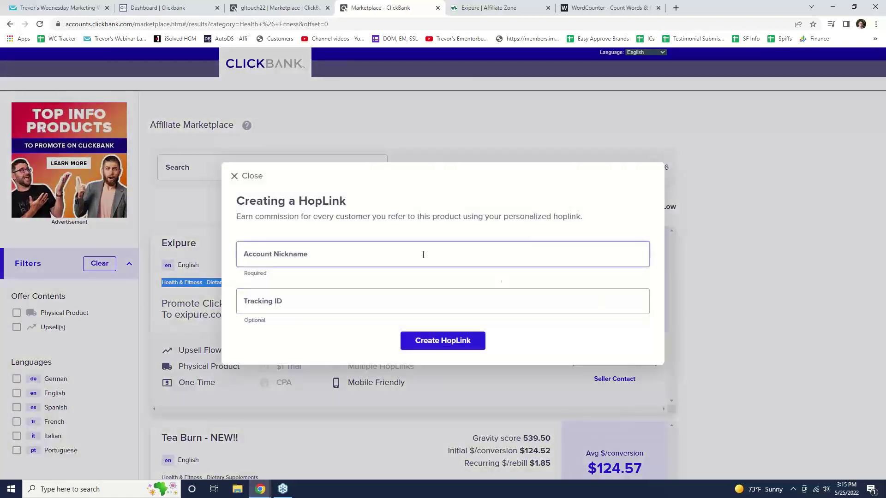
click(433, 346)
click(307, 251)
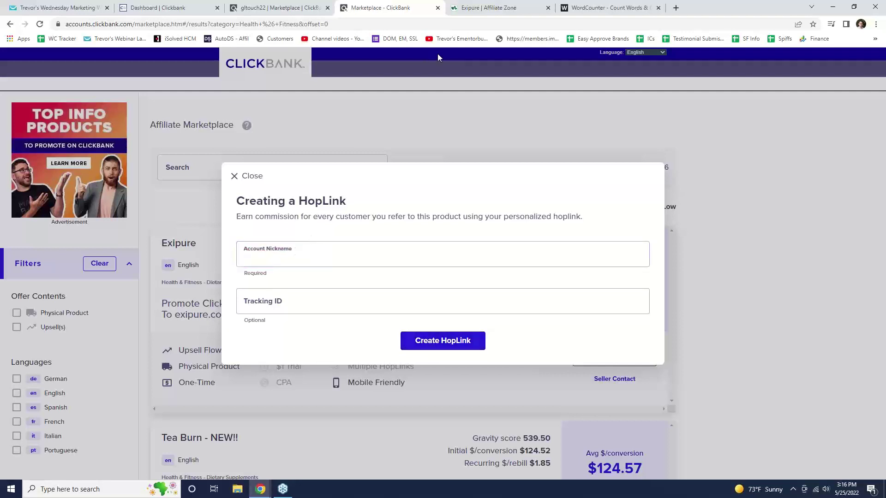
- Check the account nickname in the logged-in marketplace tab, enter it in the HopLink form without a tracking ID, and create the HopLink
click(284, 7)
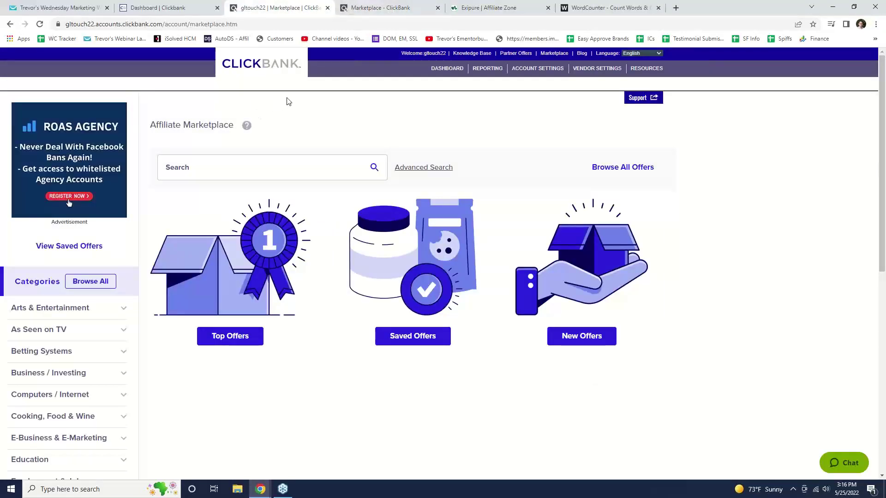
click(588, 7)
click(492, 7)
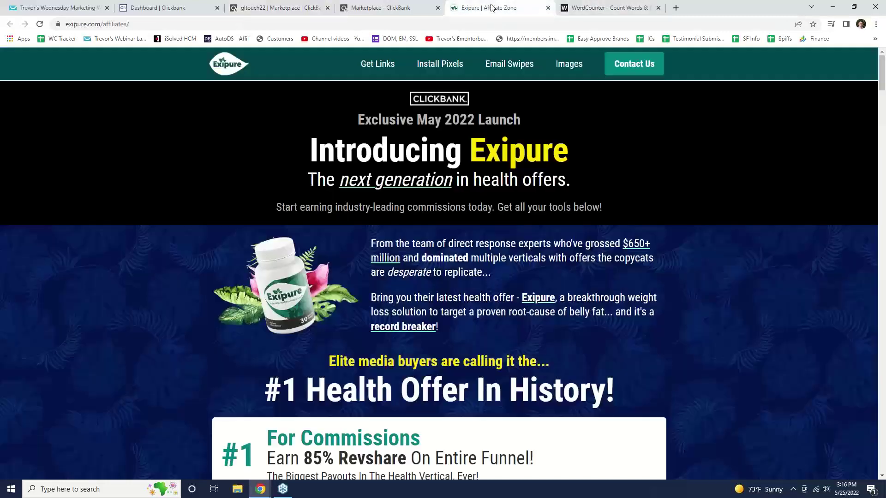
click(381, 7)
click(325, 257)
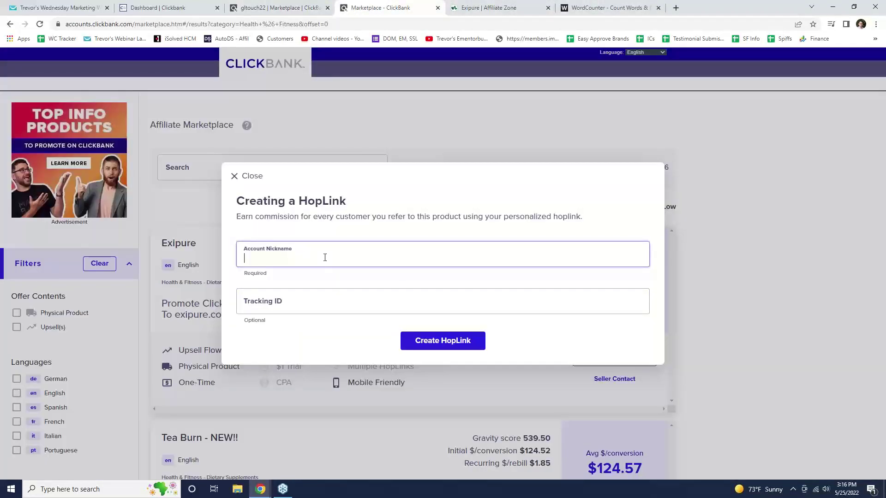
text(gltouch22)
click(264, 306)
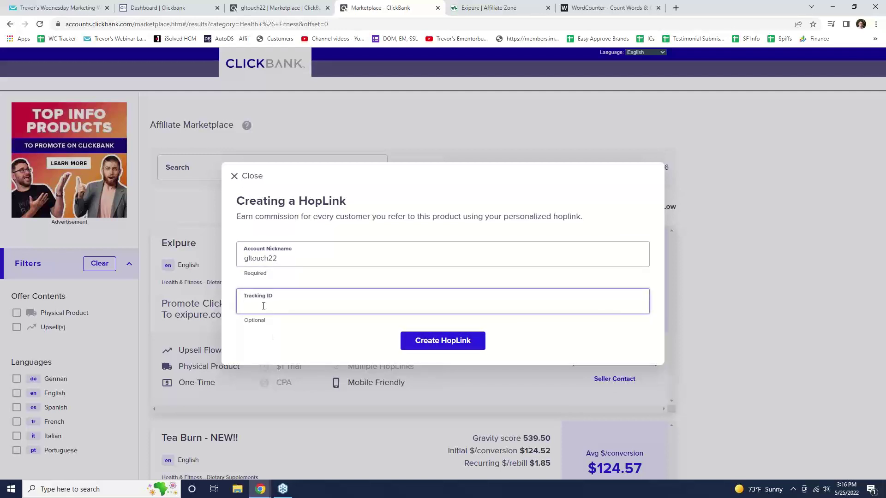
click(443, 347)
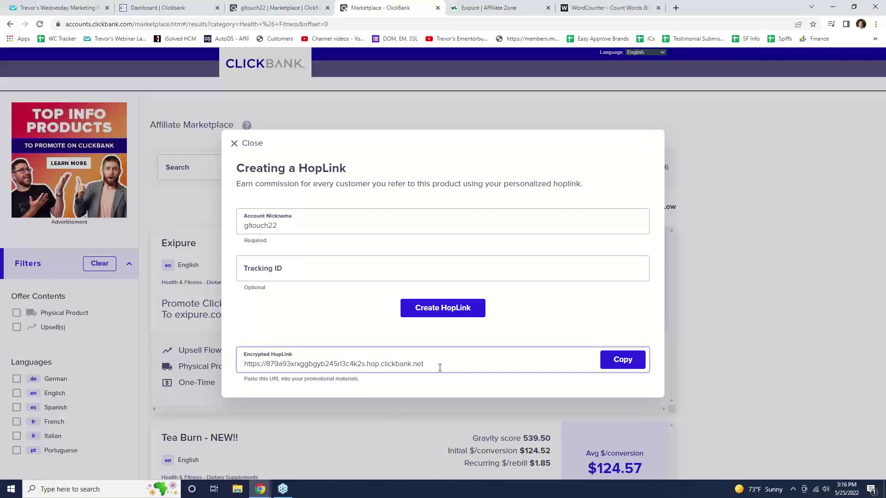
- Select the encrypted HopLink and circle it with the yellow highlighter
drag(439, 368, 252, 363)
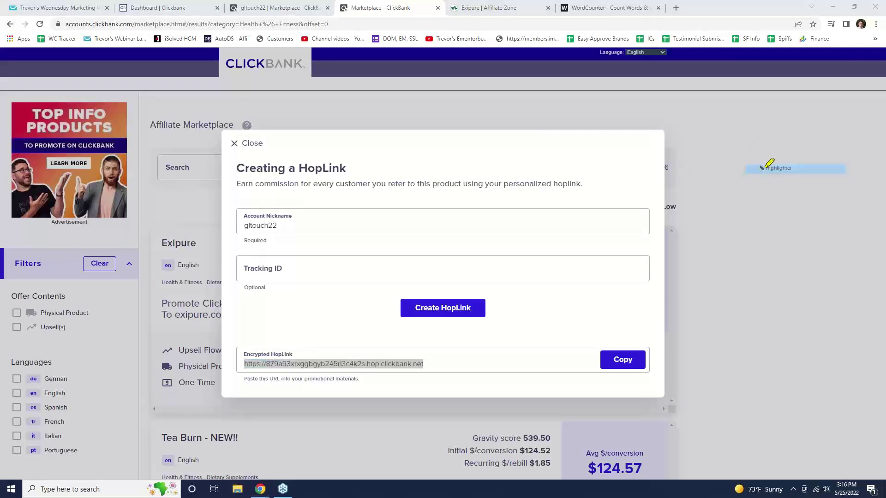
mouse_move(464, 347)
mouse_down()
mouse_move(258, 339)
mouse_move(235, 395)
mouse_move(486, 373)
mouse_move(488, 331)
mouse_up()
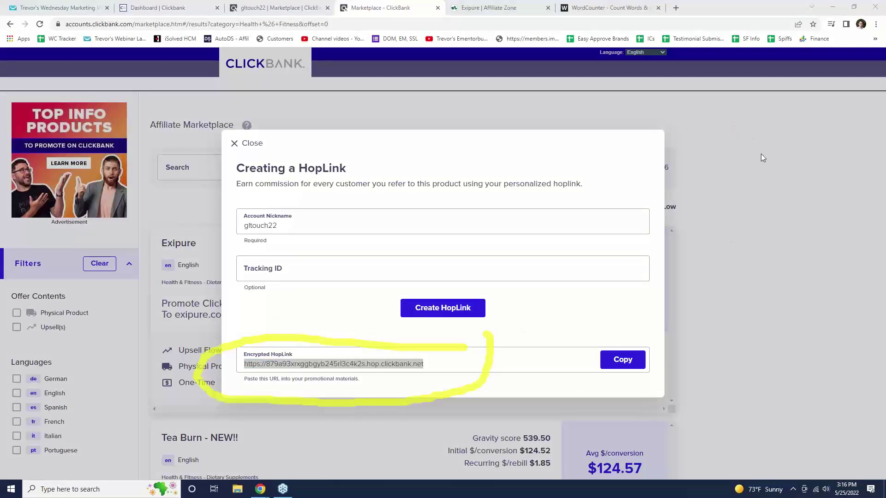
click(453, 358)
- Copy the encrypted HopLink and load it in a new browser tab
drag(453, 358, 236, 367)
key(ctrl+c)
key(ctrl+t)
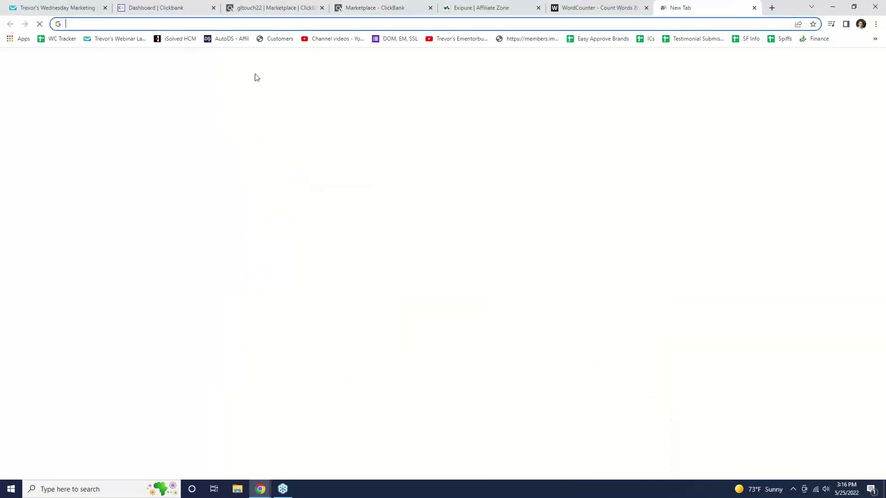
key(ctrl+v)
key(Return)
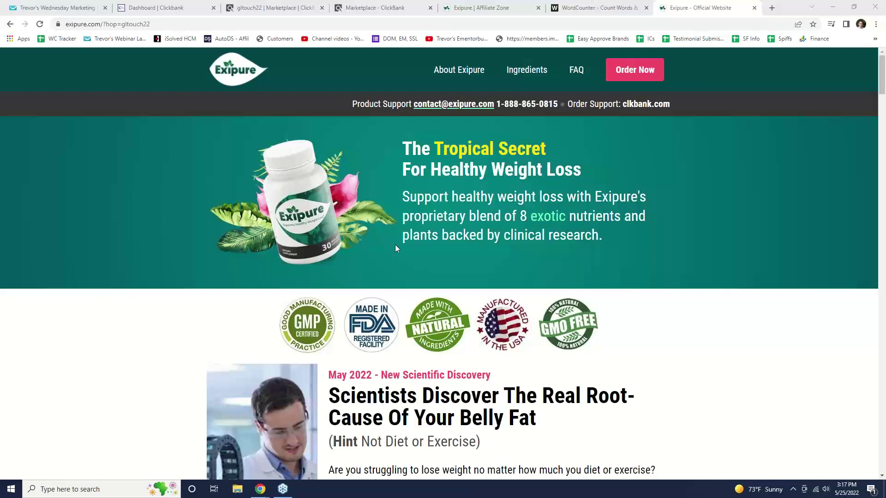
- Read the Exipure sales page from its introduction through the belly fat article, product description and capsule ingredients
scroll(395, 245, down, 4)
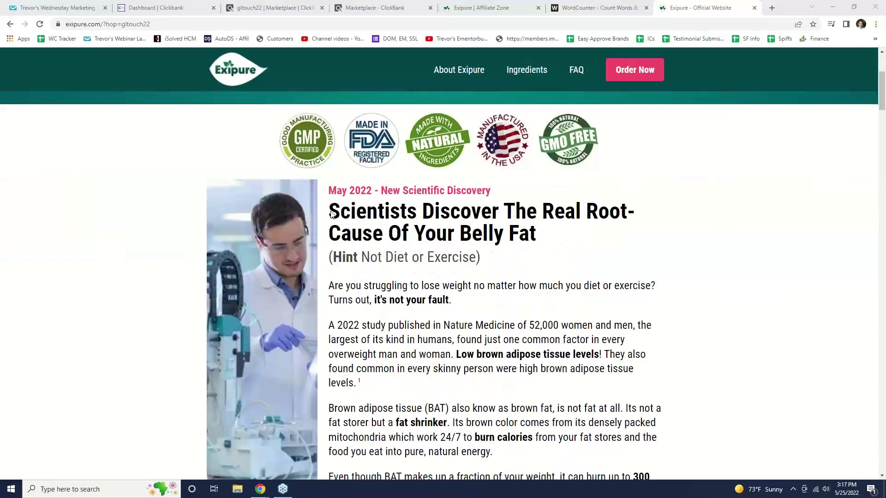
scroll(337, 237, down, 1)
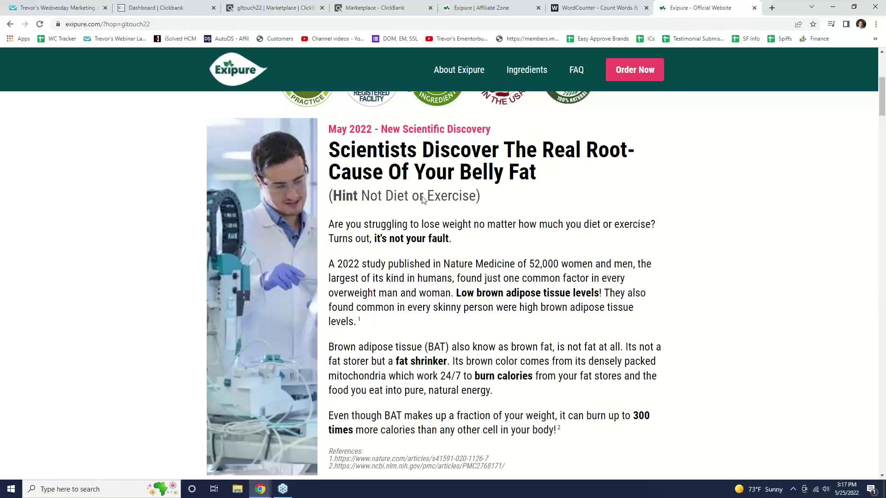
scroll(472, 199, down, 9)
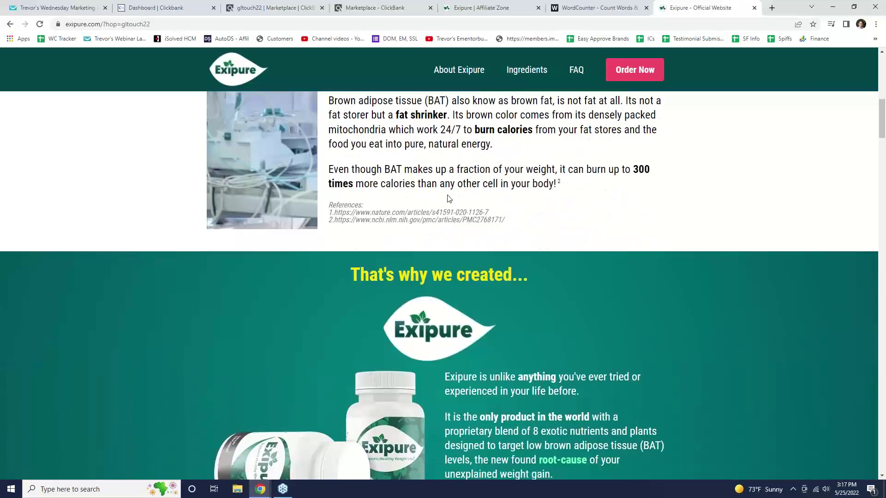
scroll(447, 194, down, 1)
scroll(447, 195, up, 1)
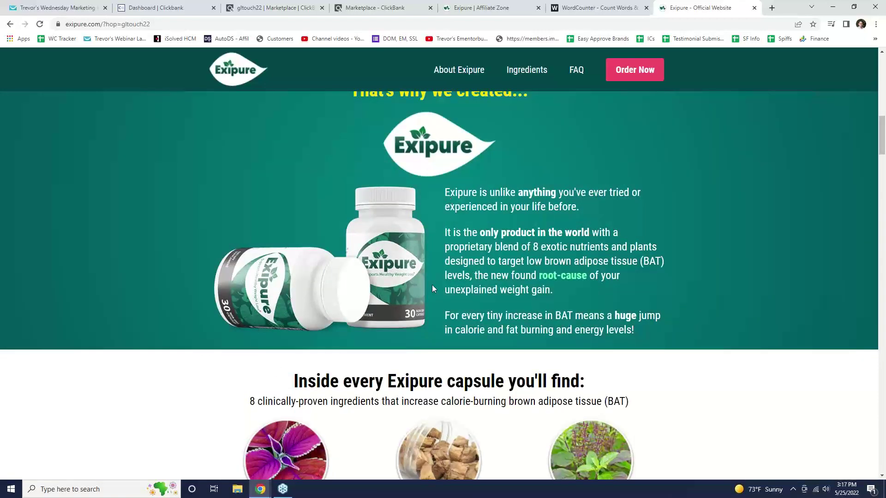
scroll(426, 288, down, 7)
scroll(426, 290, down, 7)
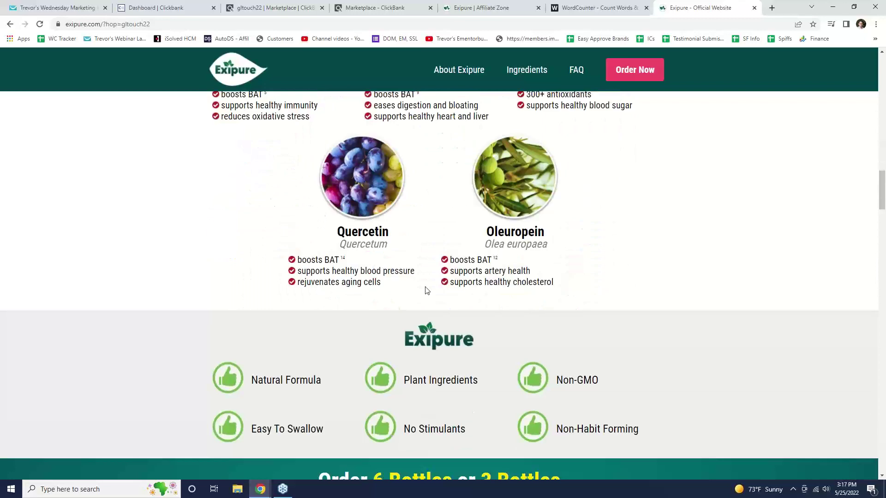
scroll(424, 290, down, 3)
scroll(424, 289, up, 7)
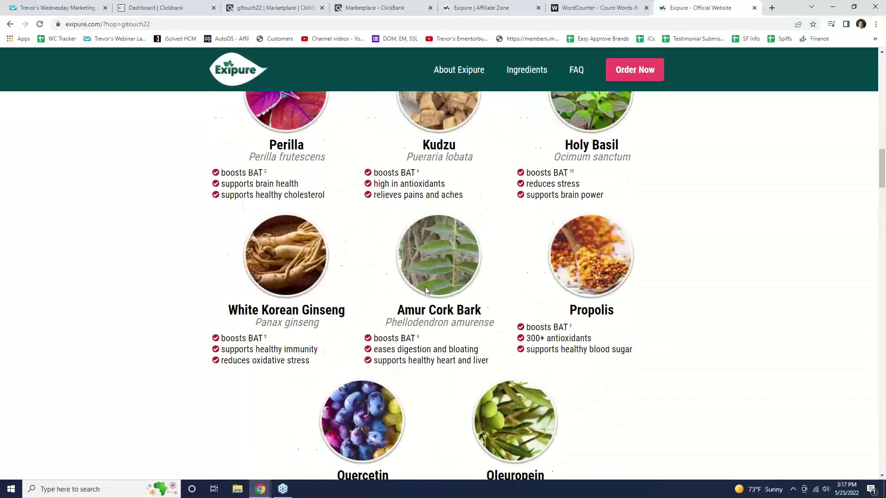
scroll(425, 290, up, 3)
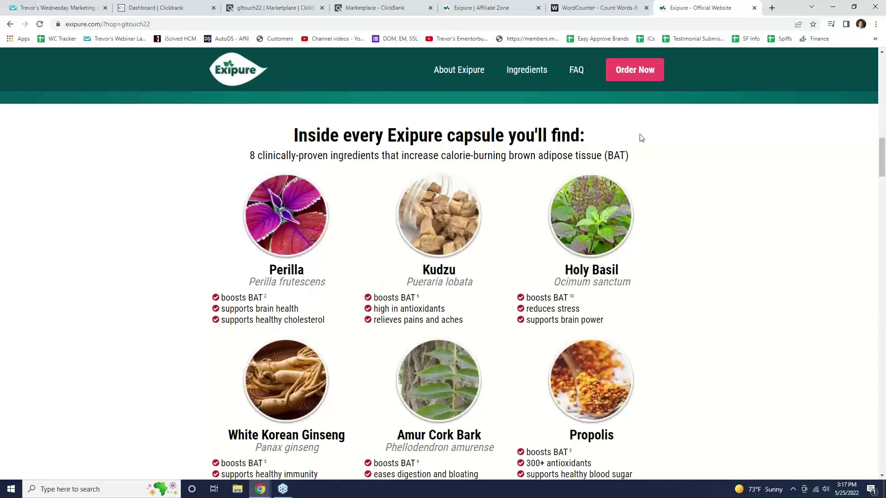
- Examine the sales page's product benefits, free bonuses and free shipping offer, and return to the page's beginning
scroll(390, 254, down, 12)
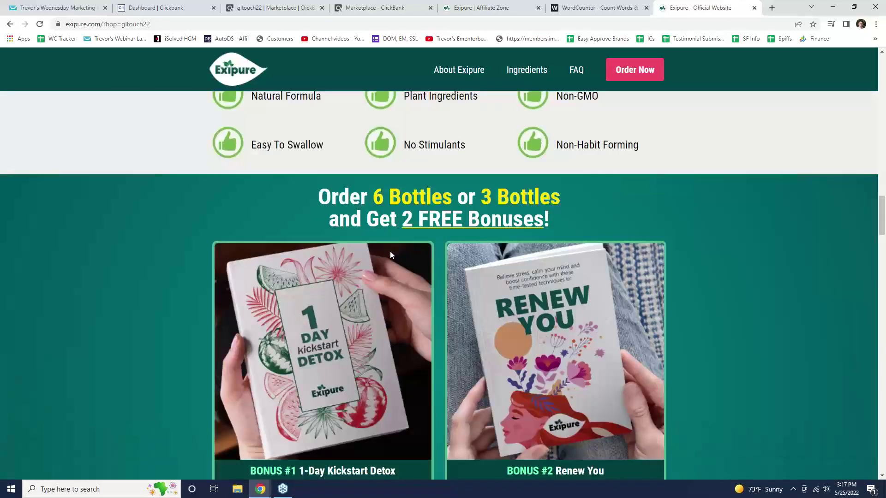
scroll(390, 256, down, 2)
scroll(390, 255, up, 11)
scroll(389, 256, down, 5)
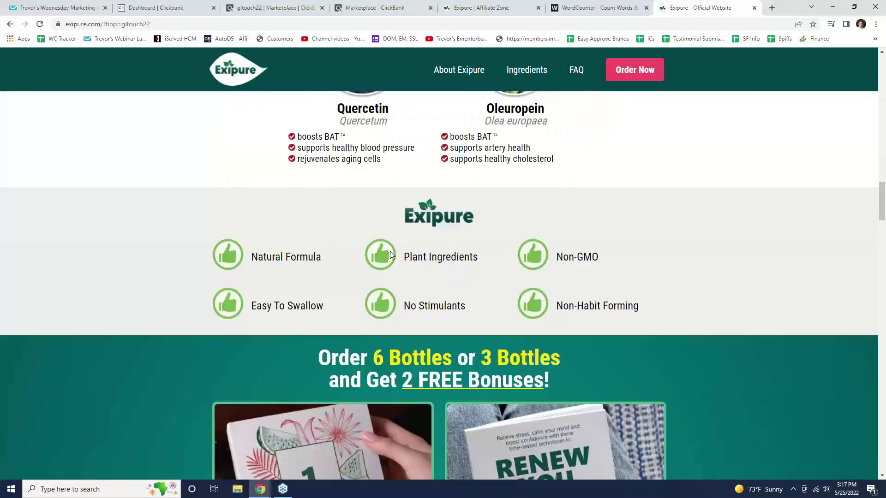
scroll(389, 255, down, 9)
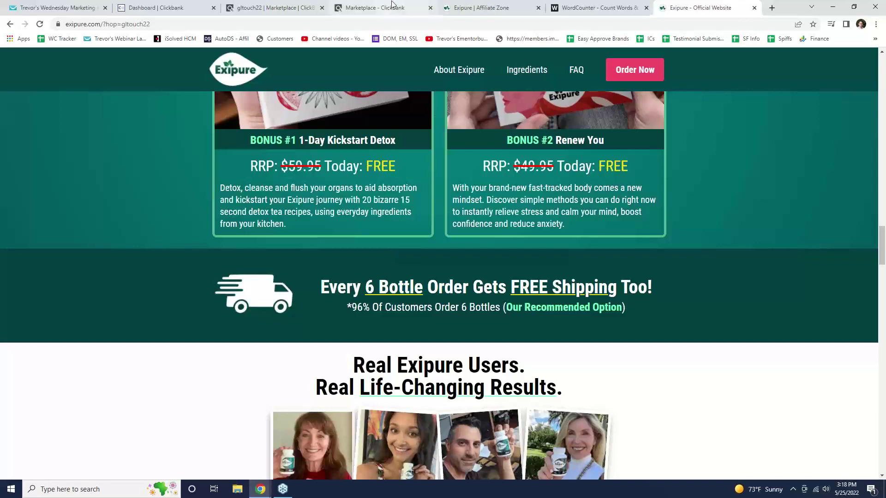
scroll(451, 337, up, 10)
scroll(451, 335, up, 15)
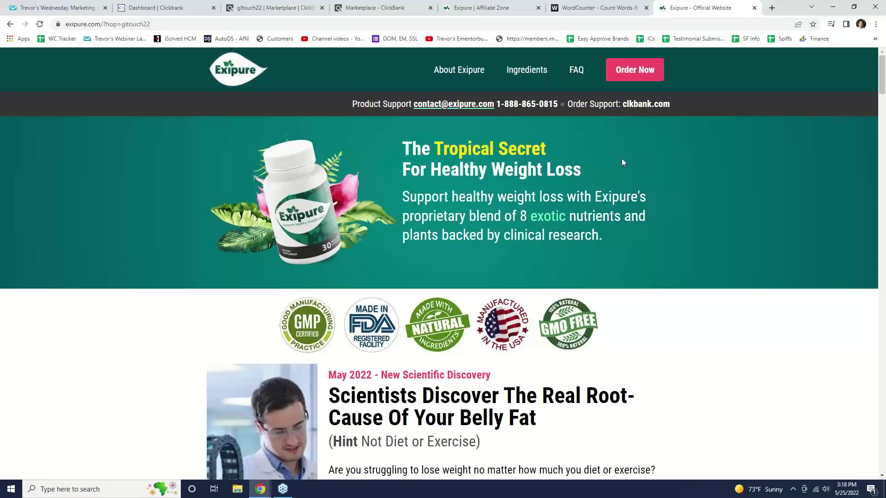
- Go to the Exipure order section and examine the 1, 6 and 3 bottle packages, the money-back guarantee and the customer reviews
click(635, 80)
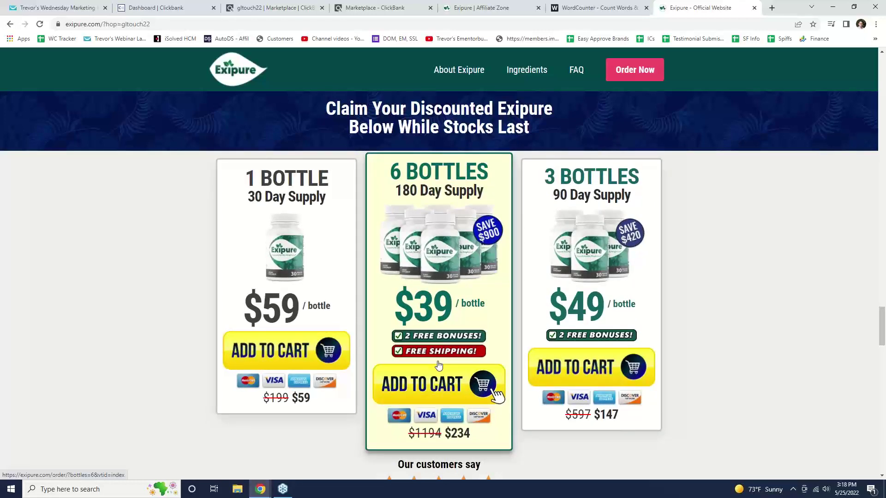
scroll(348, 223, down, 10)
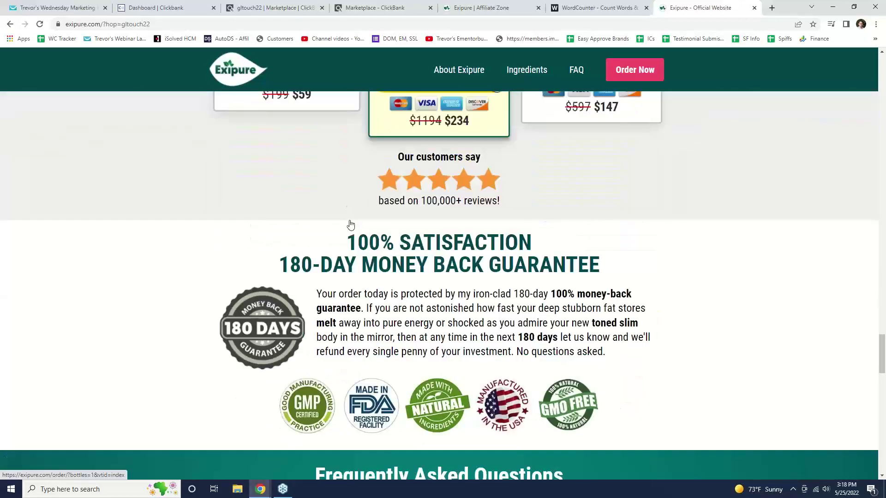
scroll(349, 223, down, 3)
scroll(351, 226, up, 15)
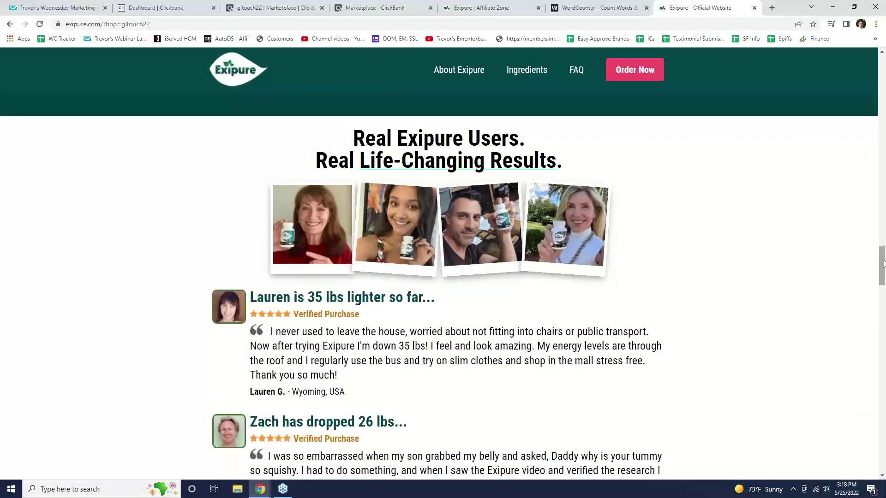
- Review the whole Exipure sales page again from its beginning down to the bottle packages
drag(881, 265, 873, 63)
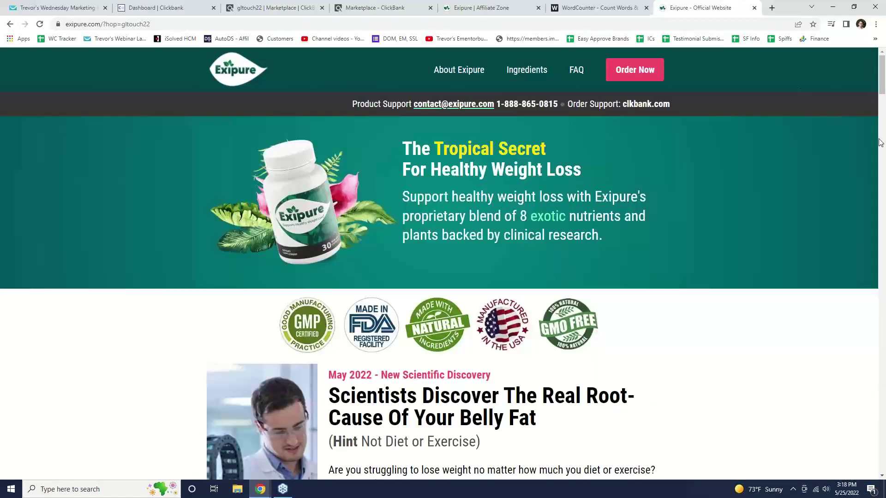
scroll(856, 197, down, 15)
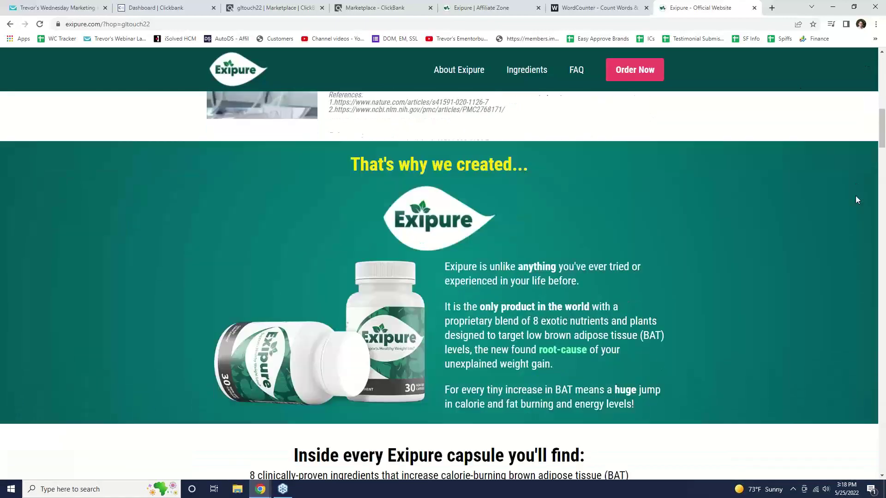
scroll(856, 200, down, 17)
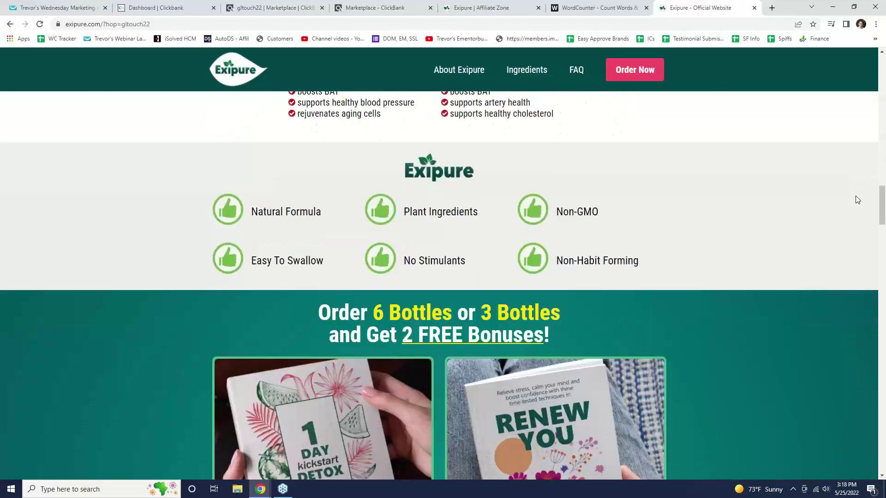
scroll(857, 200, down, 16)
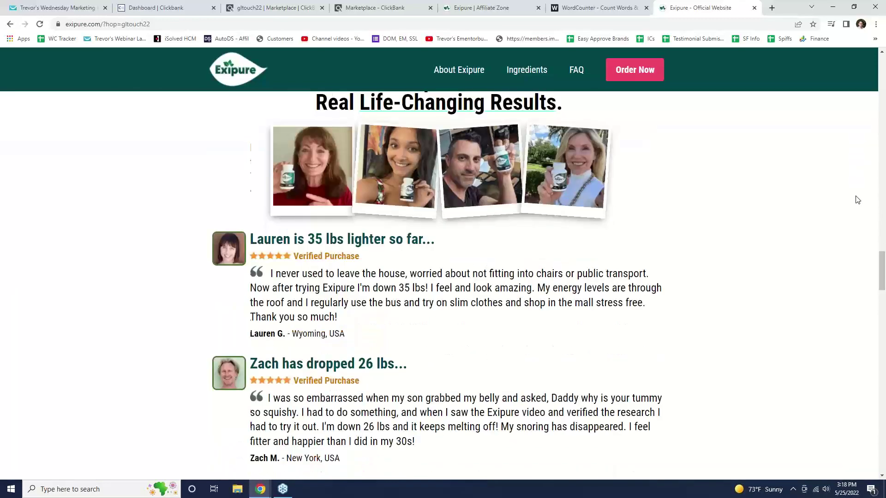
scroll(857, 200, down, 8)
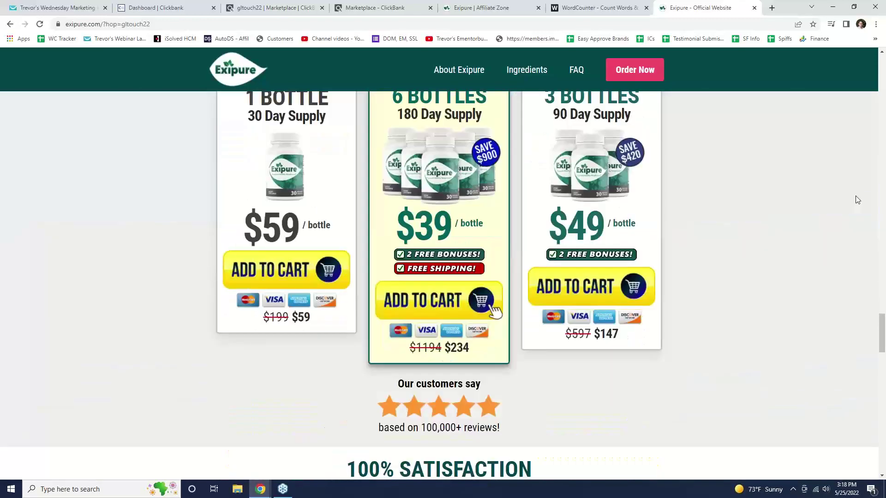
- Review the Exipure customer testimonials, bottle packages, 180-day money-back guarantee and frequently asked questions
scroll(857, 200, up, 6)
scroll(857, 200, up, 8)
scroll(355, 228, down, 8)
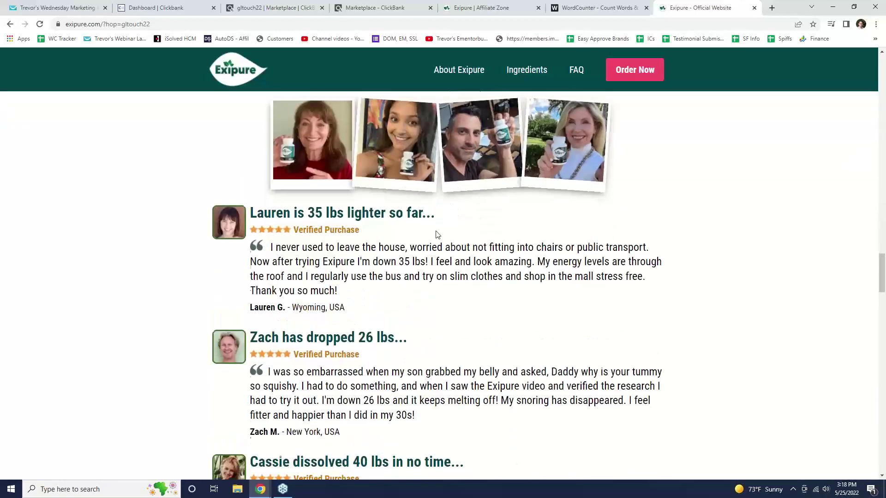
scroll(438, 235, down, 9)
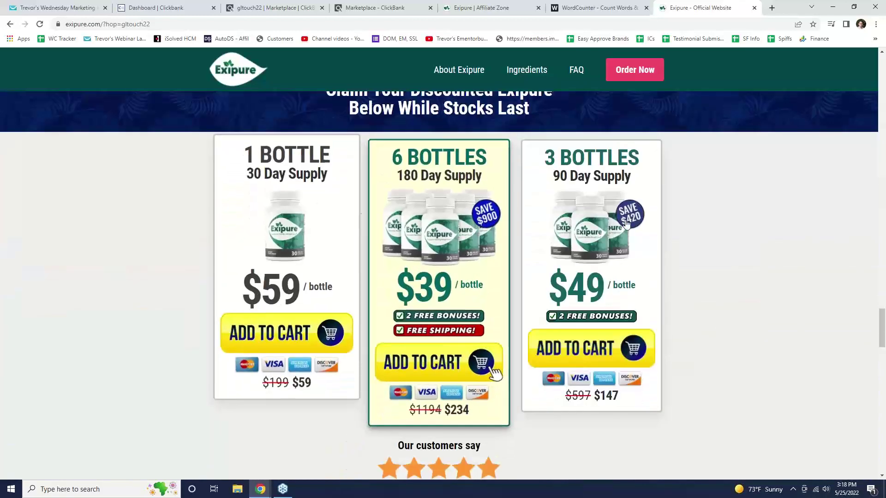
scroll(420, 210, down, 7)
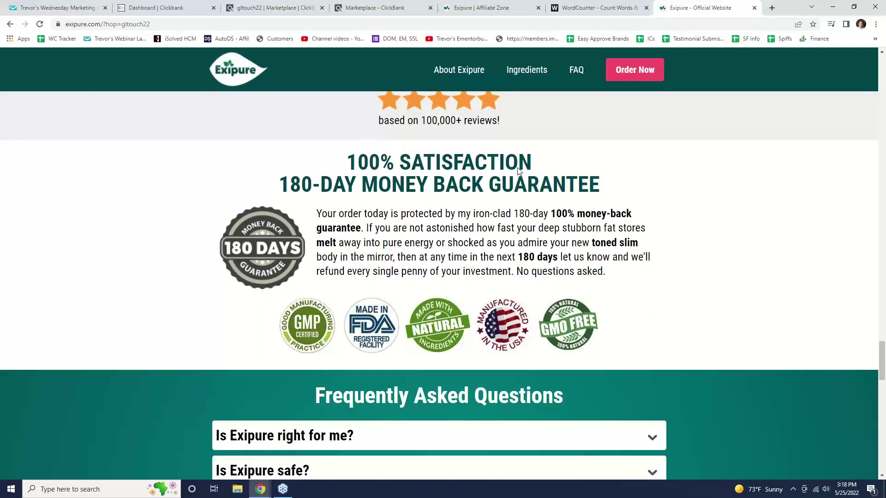
scroll(436, 176, down, 8)
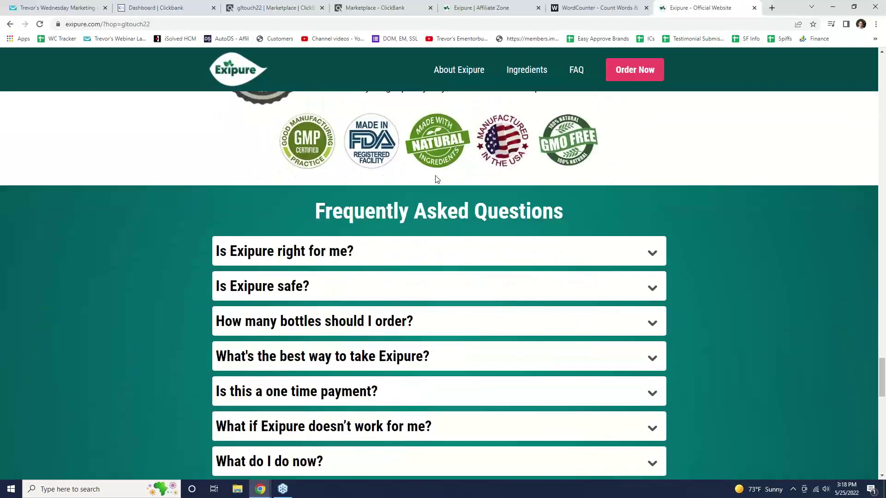
scroll(436, 179, up, 3)
scroll(328, 194, down, 8)
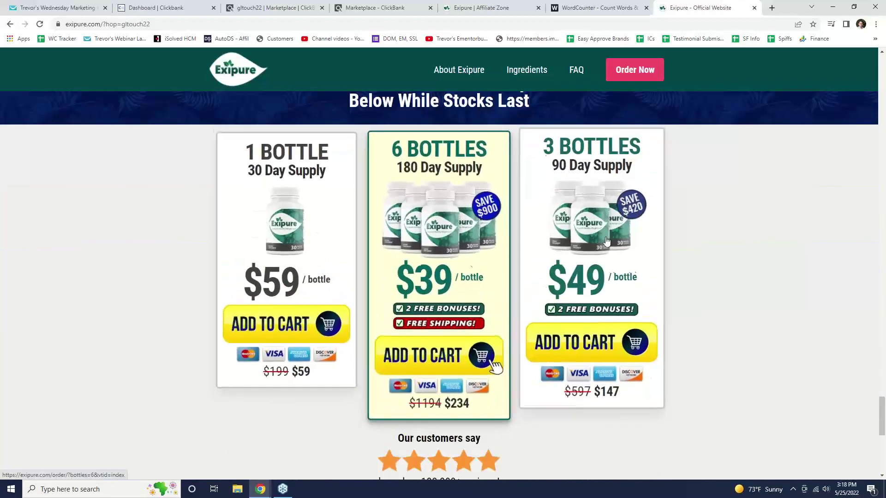
- Examine the scientific references and the disclaimer with support links at the end of the Exipure sales page
scroll(378, 217, down, 3)
scroll(378, 217, down, 6)
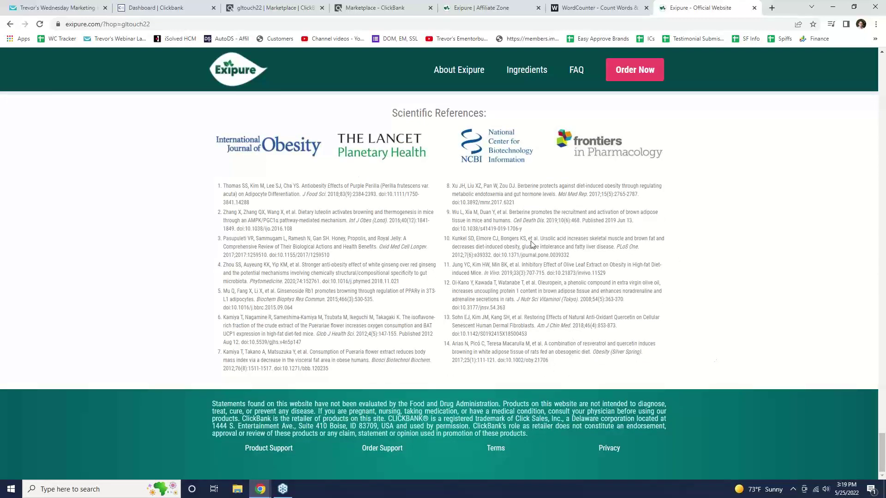
scroll(533, 295, up, 1)
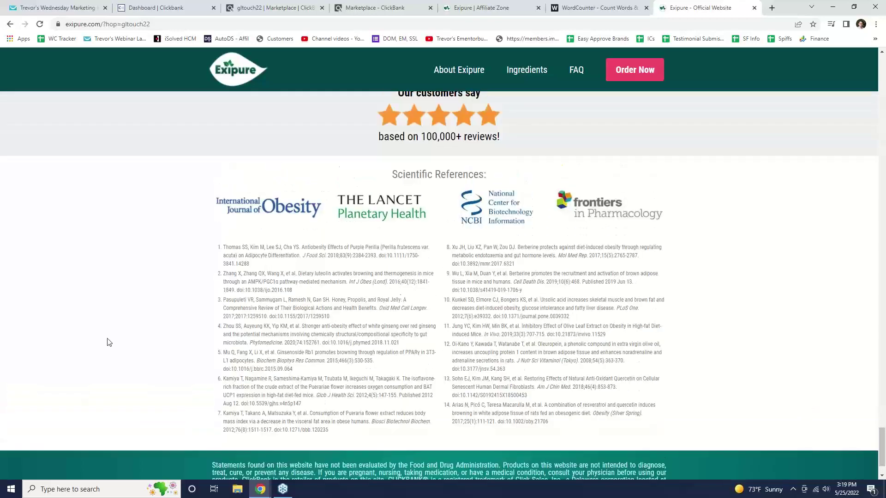
scroll(380, 399, down, 1)
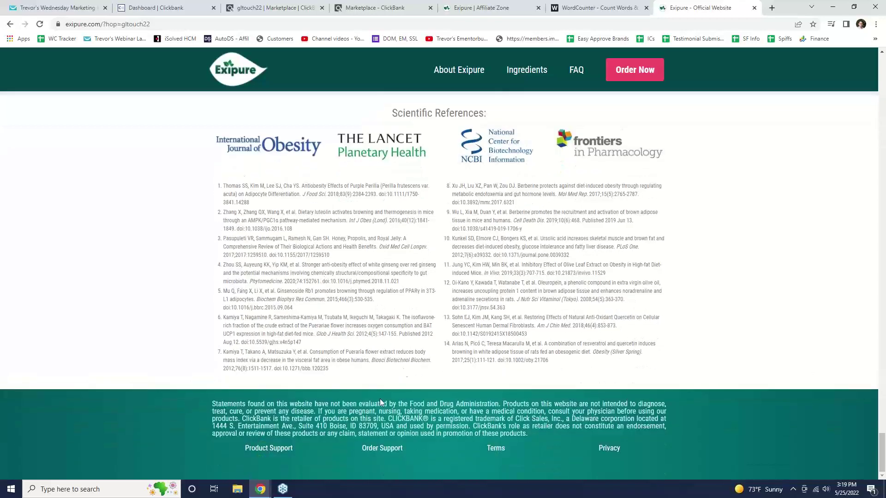
- Circle the sales page's navigation header with the yellow highlighter and erase the mark
scroll(568, 395, up, 5)
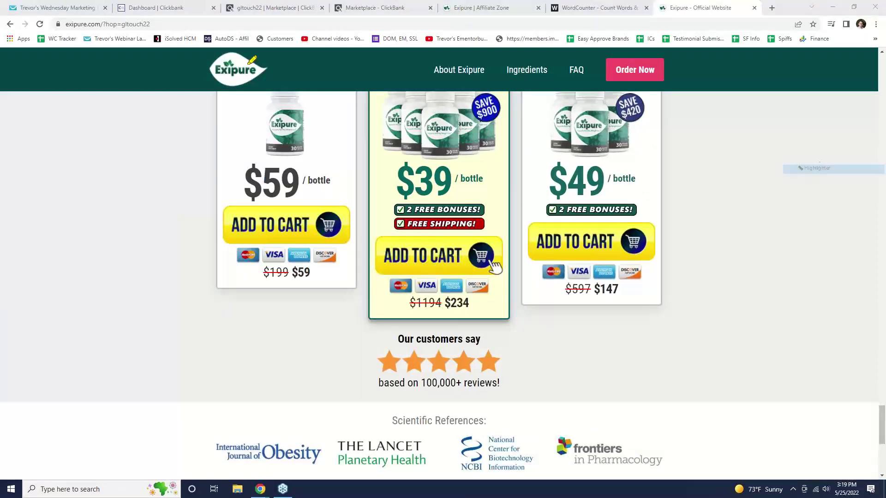
mouse_move(98, 91)
mouse_down()
mouse_move(355, 97)
mouse_move(687, 85)
mouse_move(438, 39)
mouse_move(95, 69)
mouse_move(115, 104)
mouse_up()
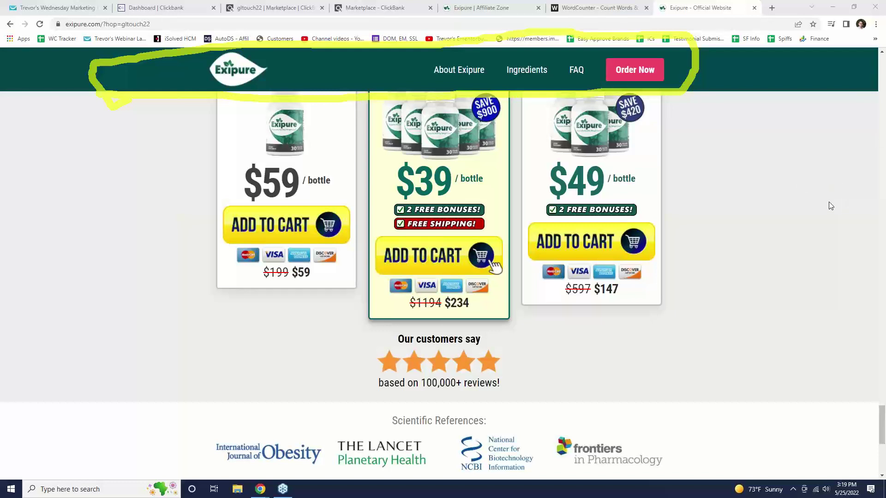
key(e)
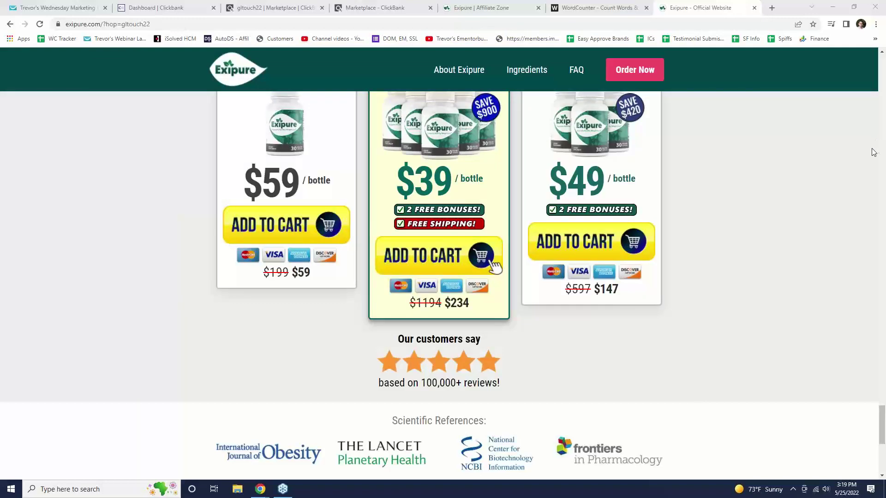
- Go back through the frequently asked questions to the sales page's beginning and review its introduction and belly fat article
scroll(347, 221, down, 10)
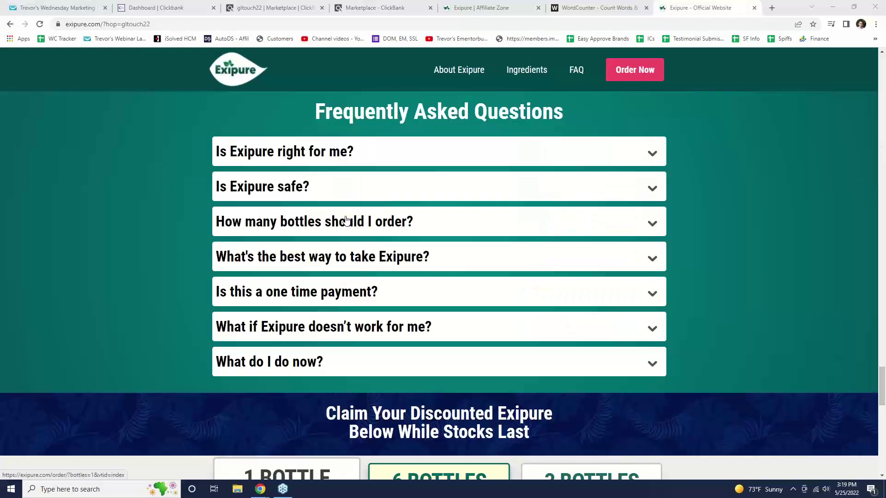
scroll(347, 220, up, 20)
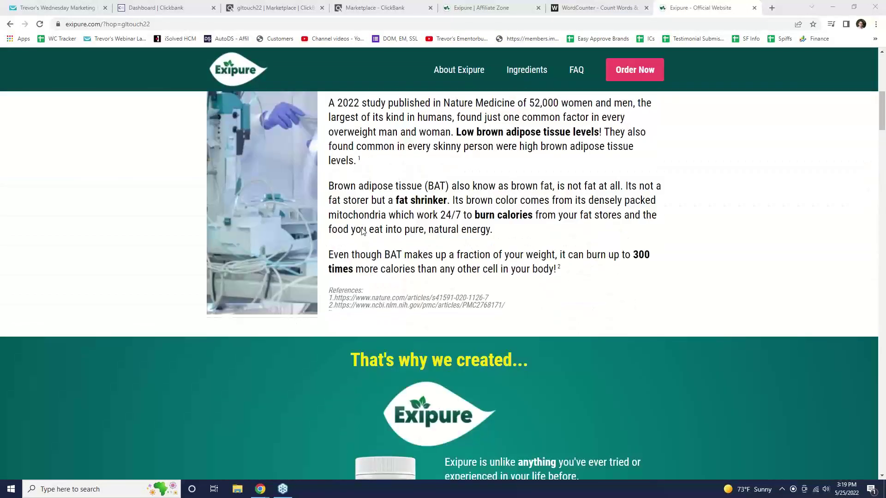
scroll(362, 230, up, 8)
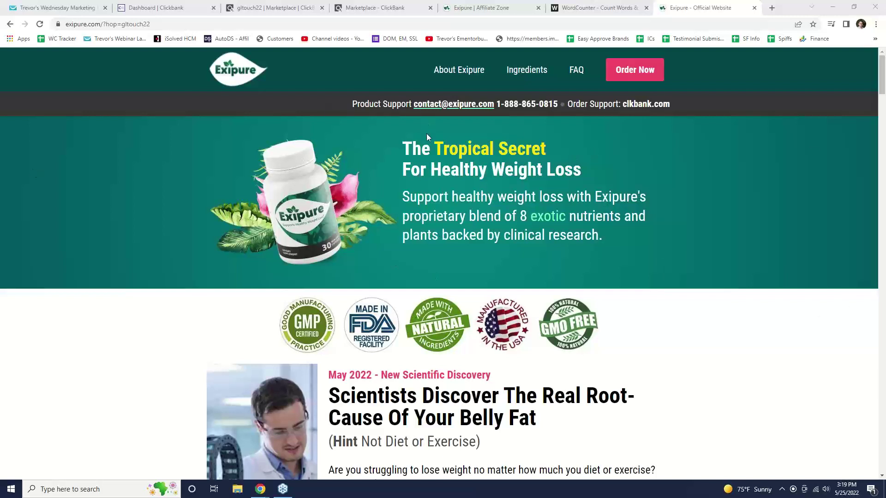
scroll(426, 134, down, 6)
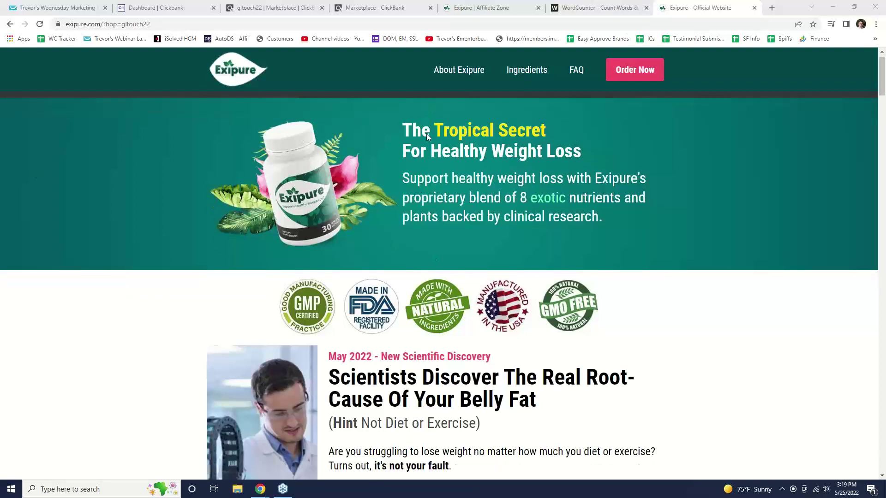
scroll(426, 134, up, 6)
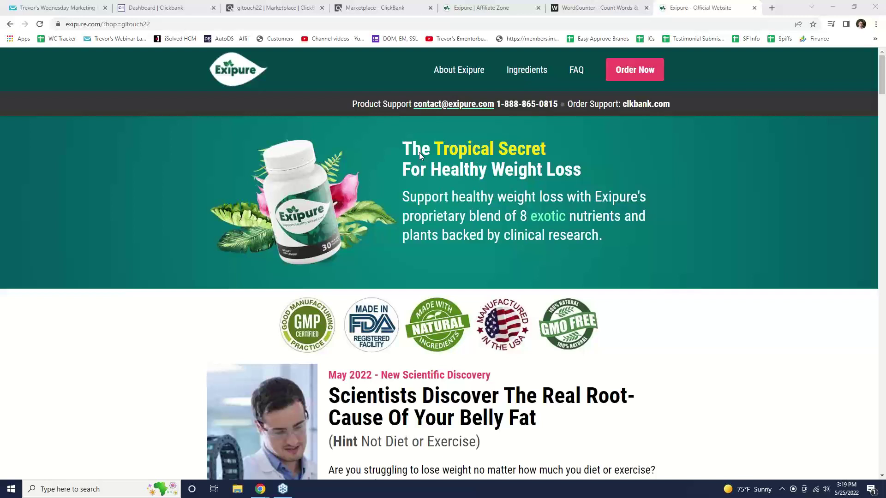
scroll(419, 152, down, 5)
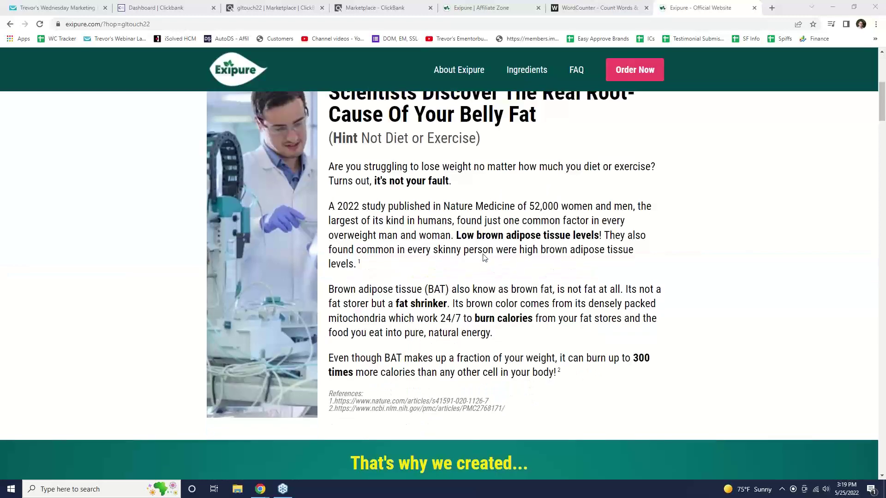
scroll(491, 113, up, 6)
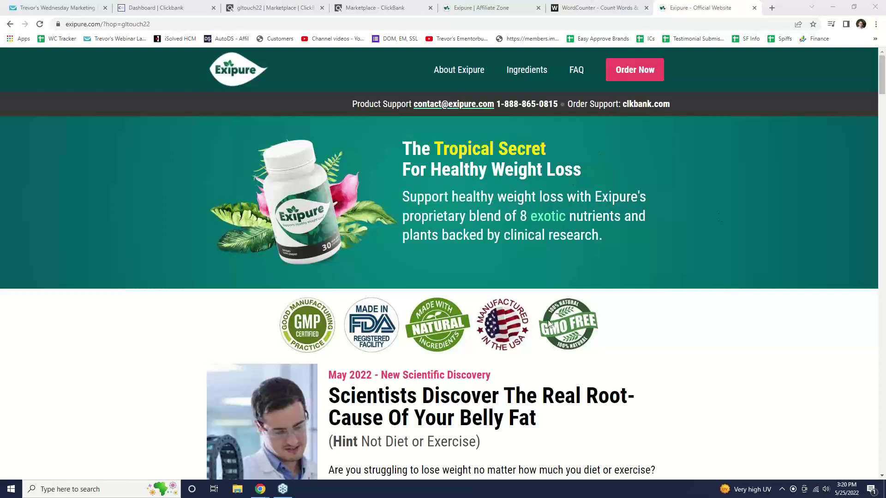
- Return to the ClickBank marketplace results and close the Exipure HopLink dialog
click(480, 7)
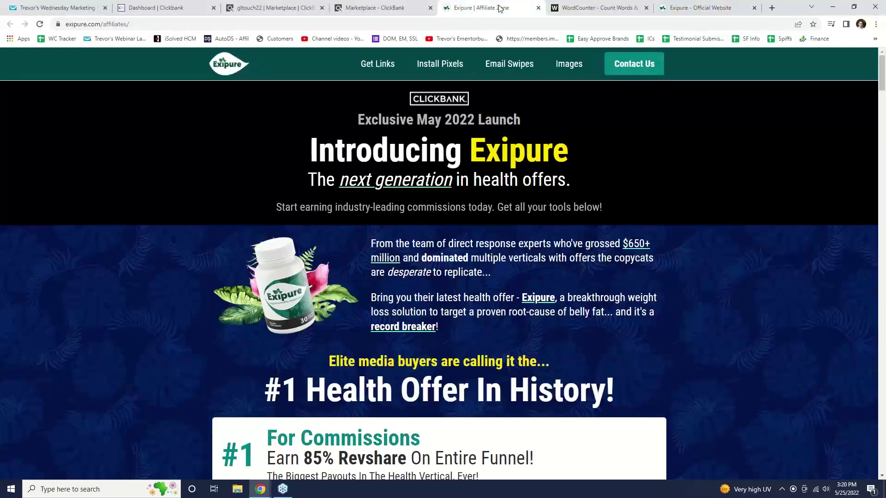
click(353, 7)
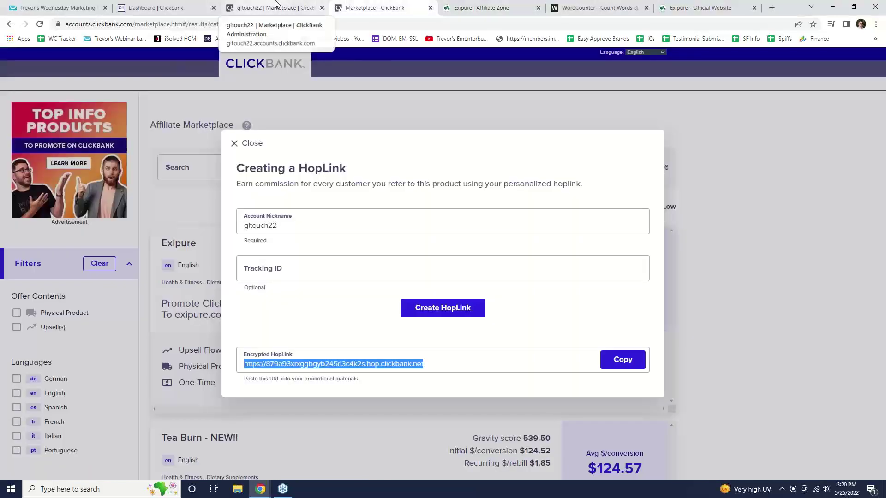
click(787, 264)
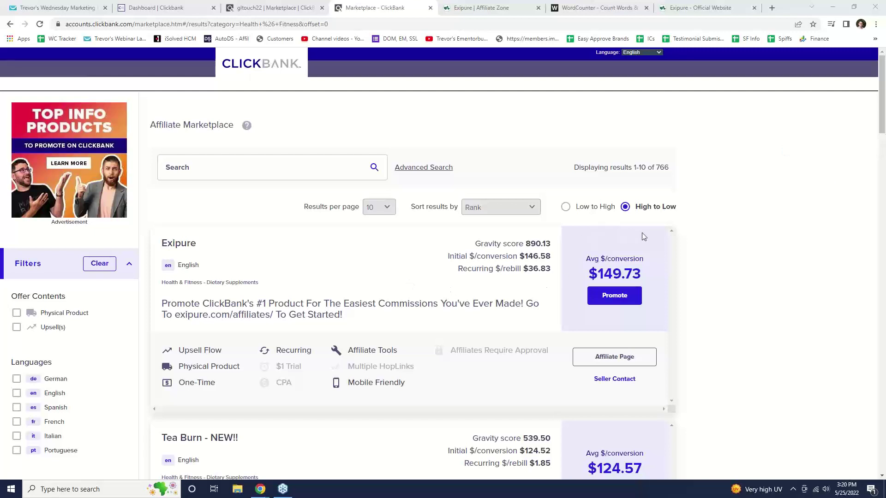
- Point out the average $/conversion of the Exipure offer by circling it, and clear the drawing
drag(645, 233, 602, 236)
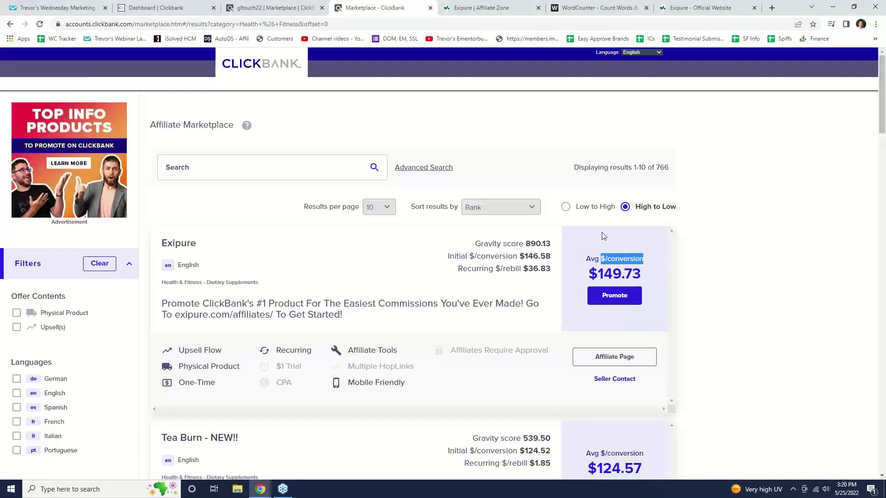
click(855, 139)
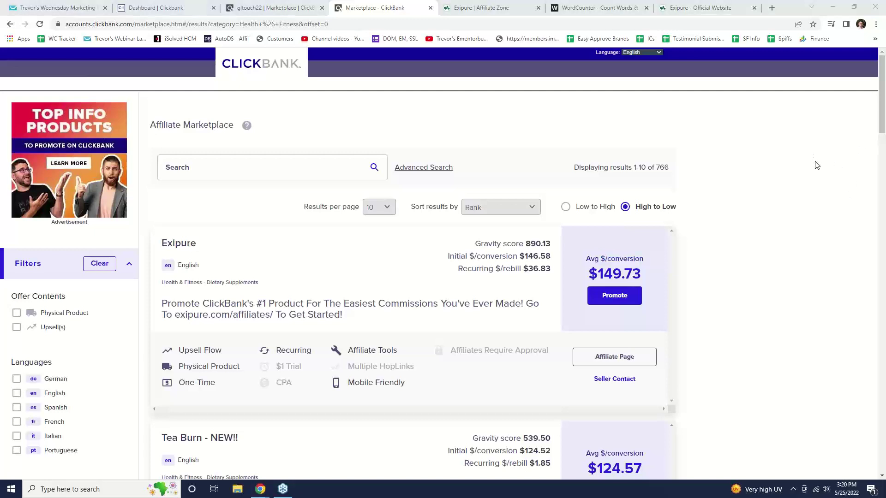
mouse_move(651, 233)
mouse_down()
mouse_move(614, 228)
mouse_move(574, 244)
mouse_move(582, 302)
mouse_move(629, 314)
mouse_move(655, 308)
mouse_move(661, 279)
mouse_move(644, 227)
mouse_up()
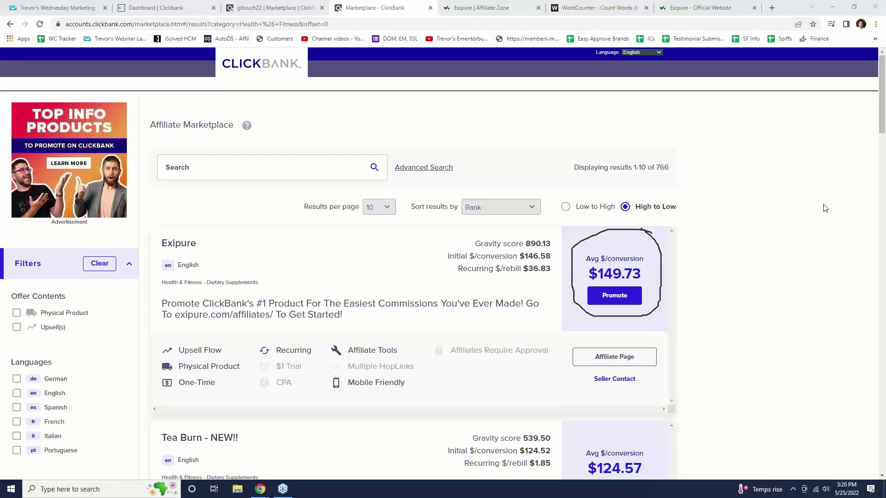
key(Escape)
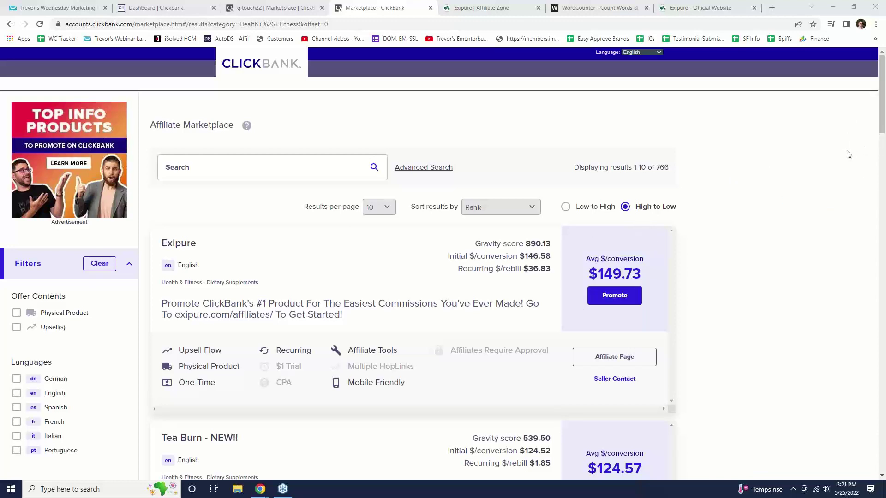
- Open the 1 bottle package's checkout from the Exipure sales page, examine the order form and summary, and return to the packages
click(685, 7)
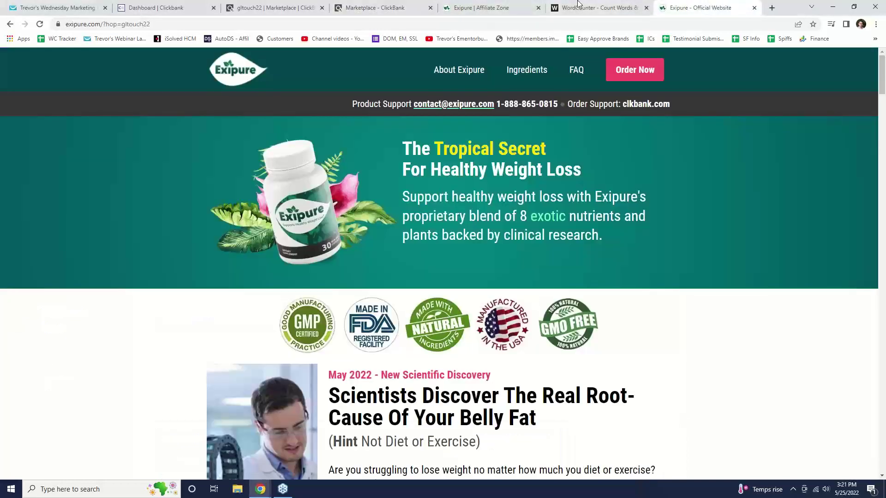
scroll(542, 103, down, 20)
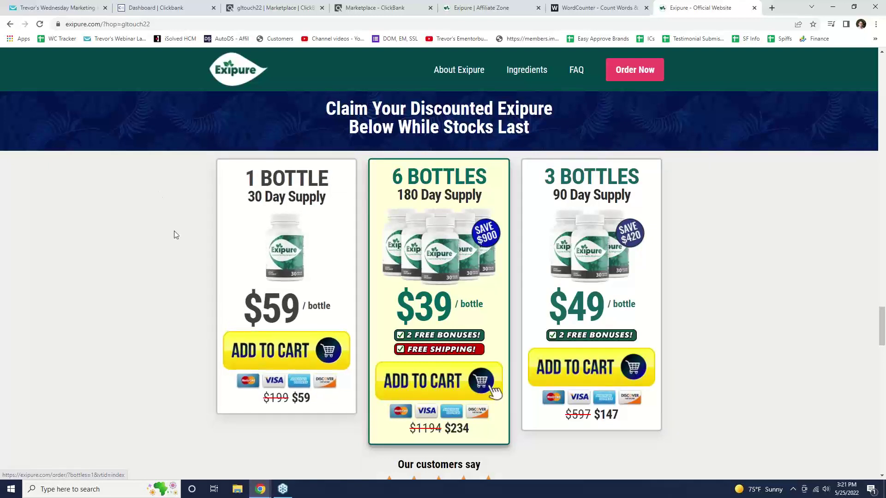
click(295, 204)
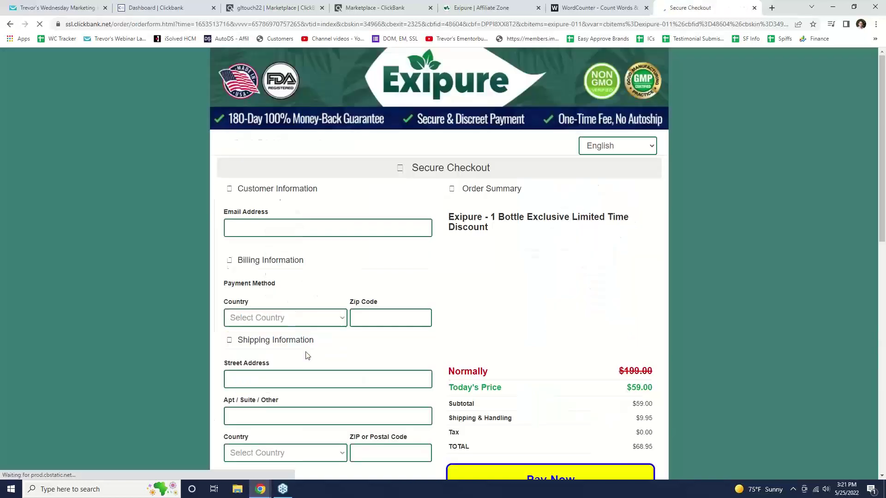
scroll(660, 300, down, 2)
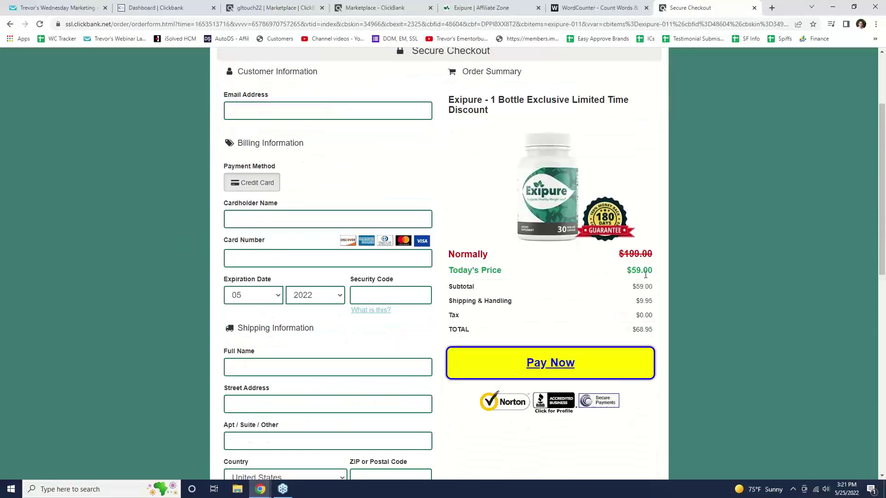
scroll(669, 159, up, 2)
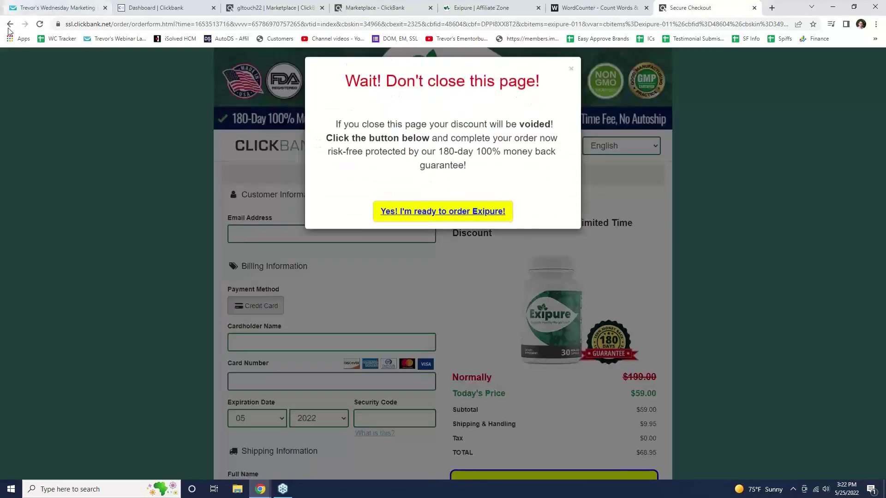
click(9, 25)
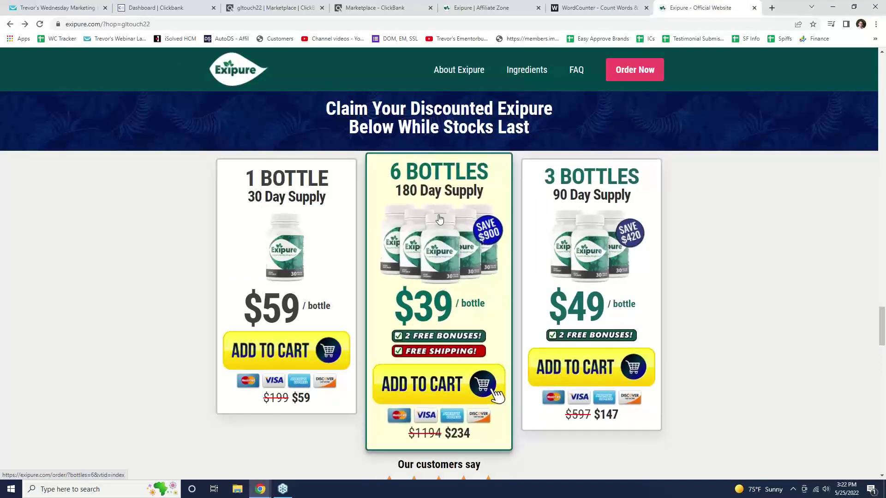
- Highlight Exipure's average $/conversion amount in the ClickBank marketplace, revisit the bottle packages and go to the Exipure affiliate page
click(392, 6)
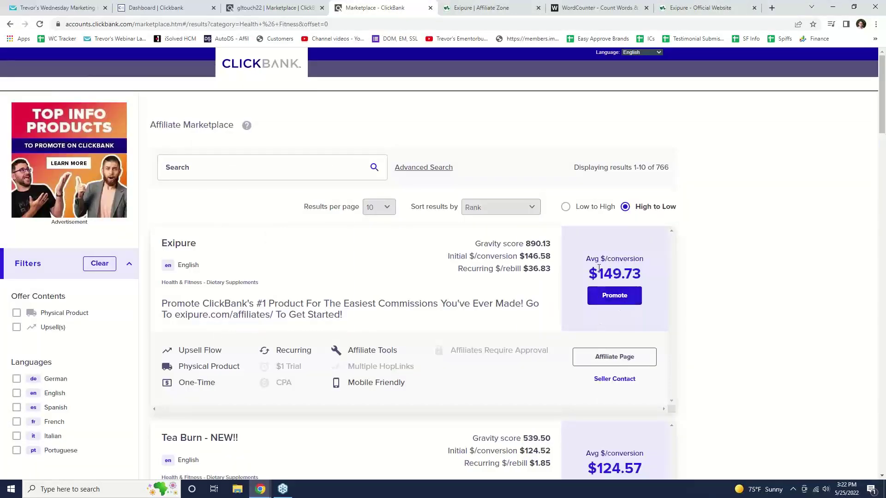
drag(598, 273, 649, 273)
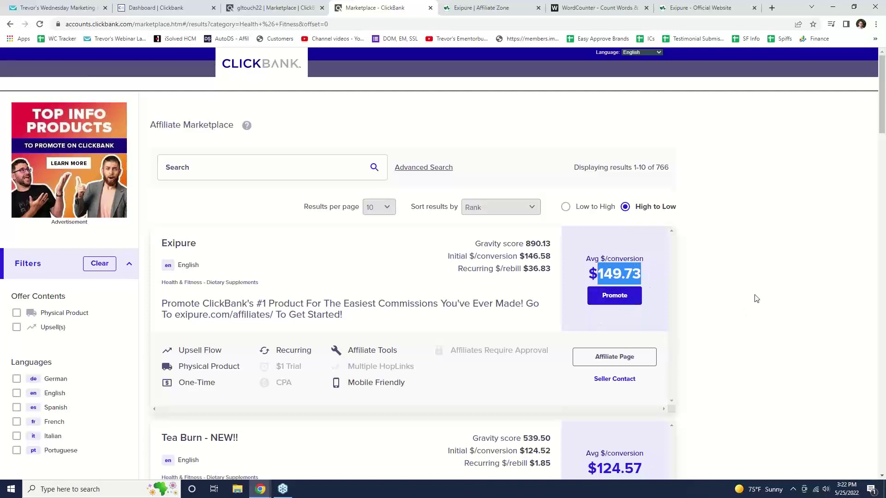
click(709, 4)
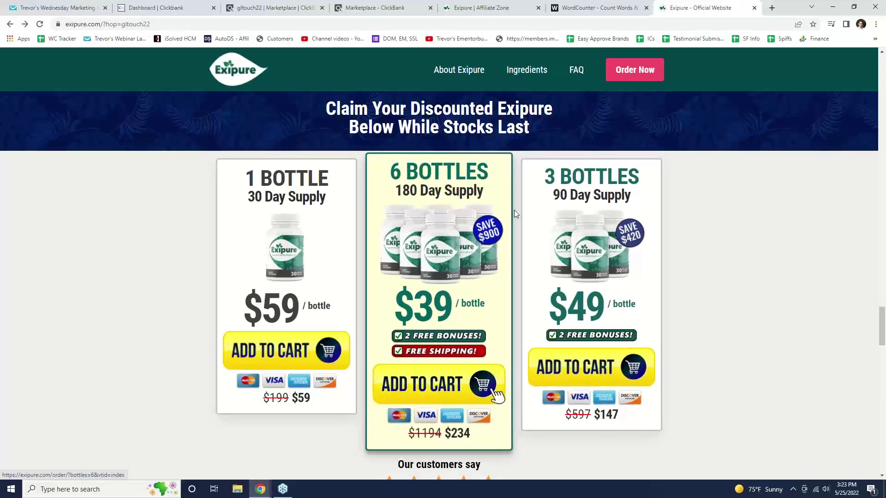
key(ctrl+shift+Tab)
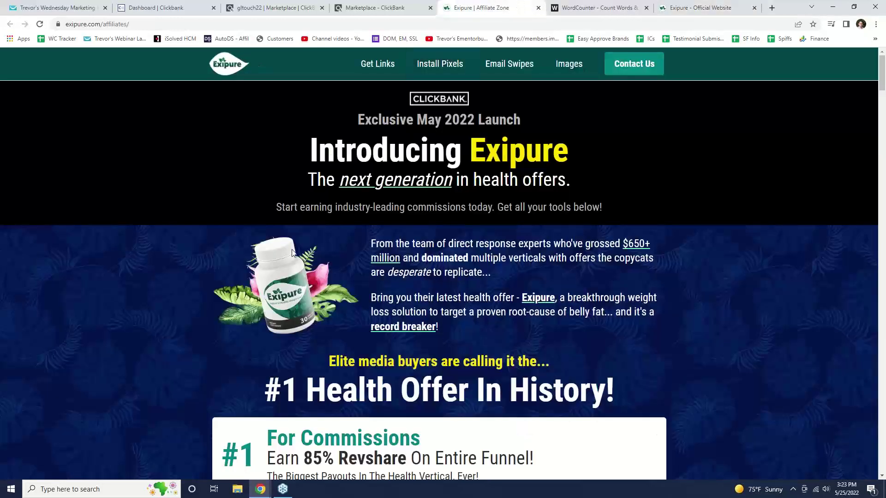
- Examine the #1 claims on the Exipure affiliate page and highlight the 85% Revshare commission
scroll(292, 253, down, 5)
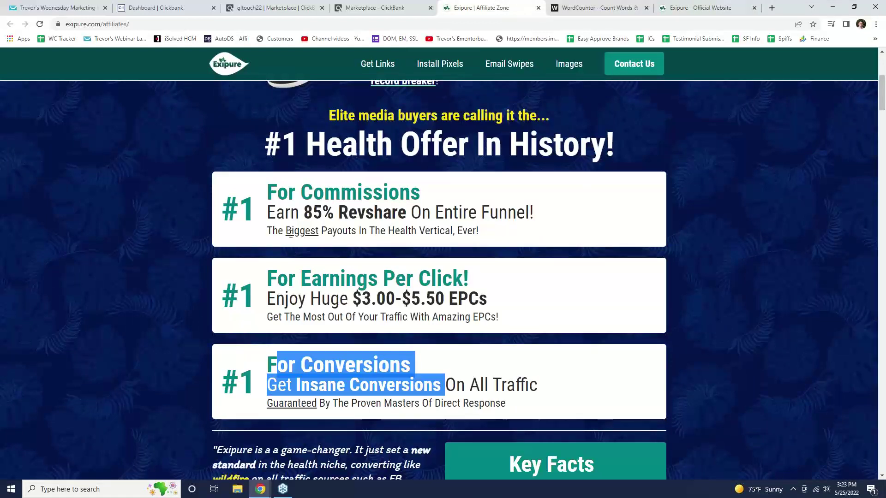
drag(291, 213, 459, 215)
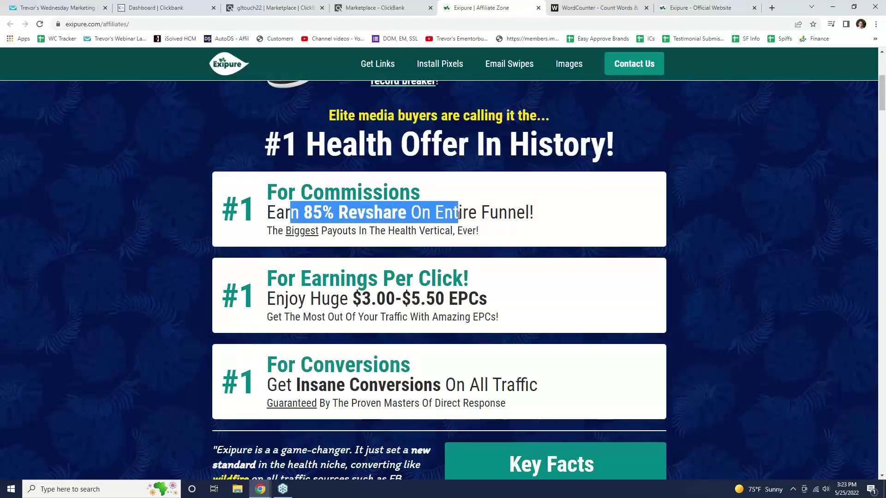
click(459, 214)
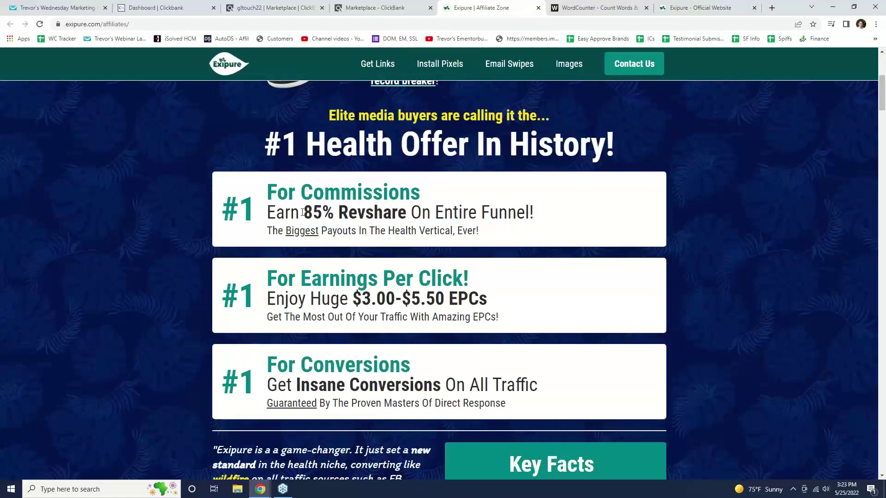
drag(302, 212, 407, 215)
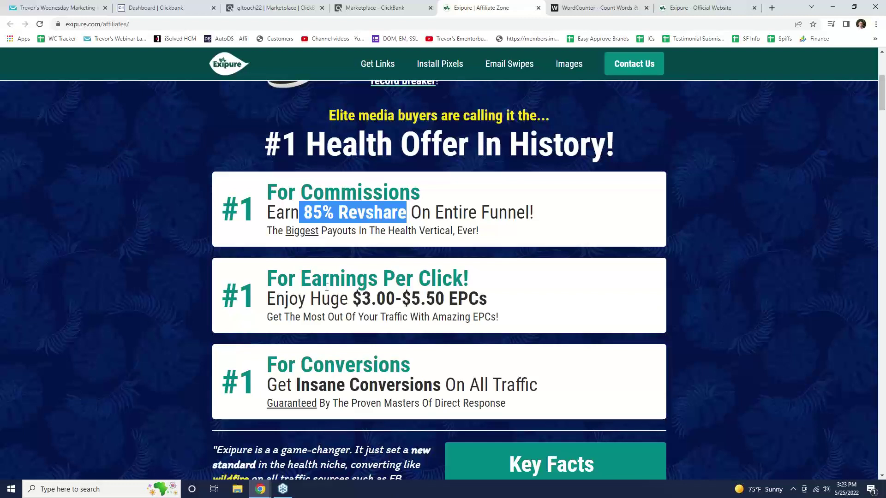
- Go to the WordCounter page and start a note in its text area with the heading "Exipure"
key(ctrl+9)
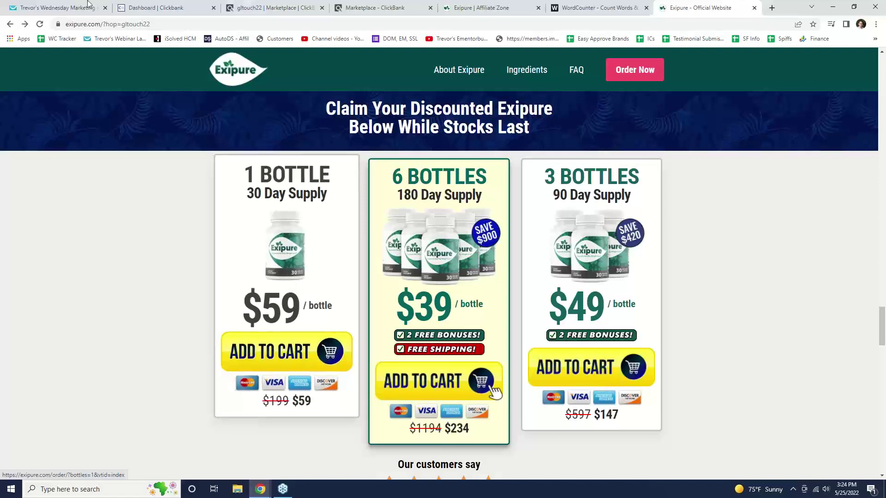
click(166, 7)
click(297, 6)
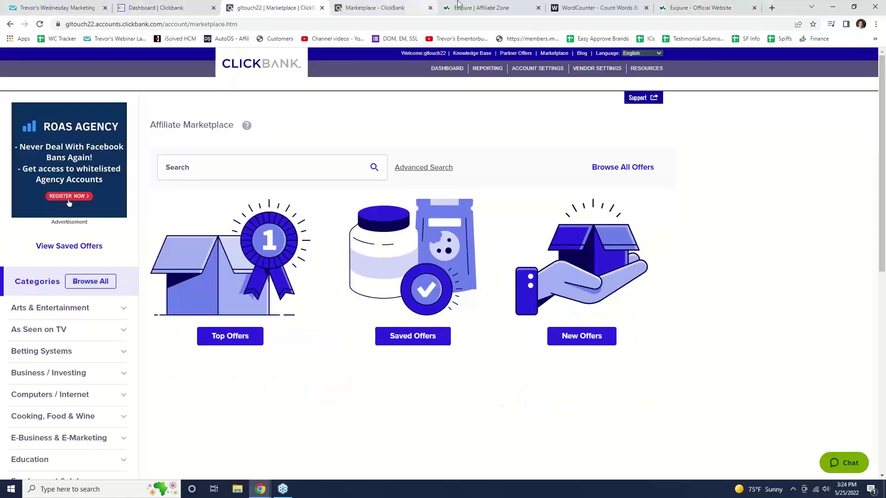
click(606, 5)
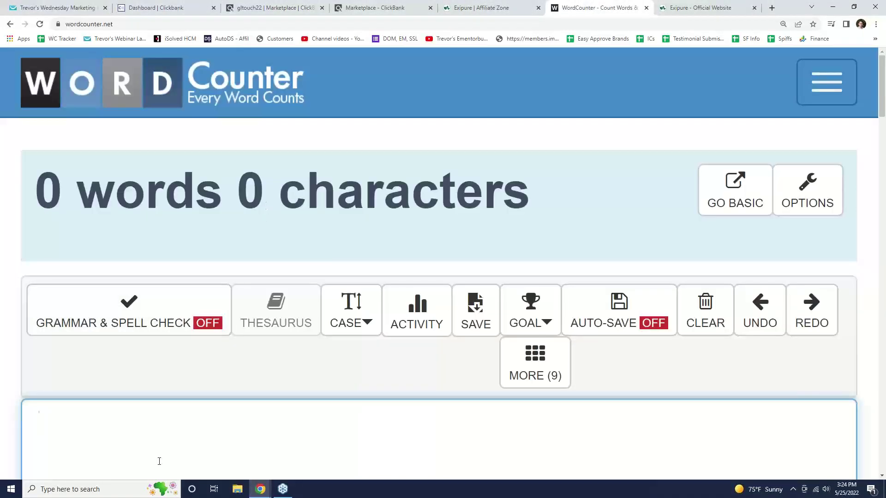
scroll(166, 415, down, 4)
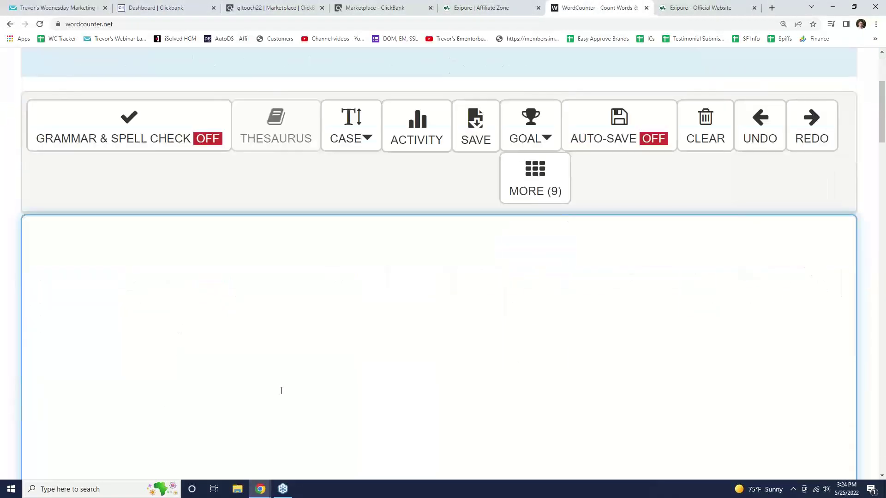
key(BackSpace)
text(L)
key(BackSpace)
text(Exipure)
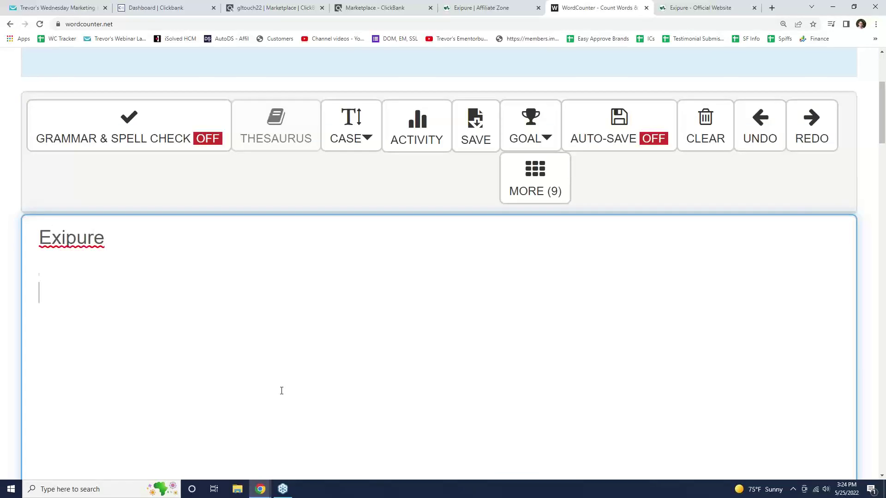
- List the commission levels under the Exipure heading as "Low - $50", "Mid - $125" and "High - $199"
key(BackSpace)
text(Low - $50)
key(Return)
text(Mid)
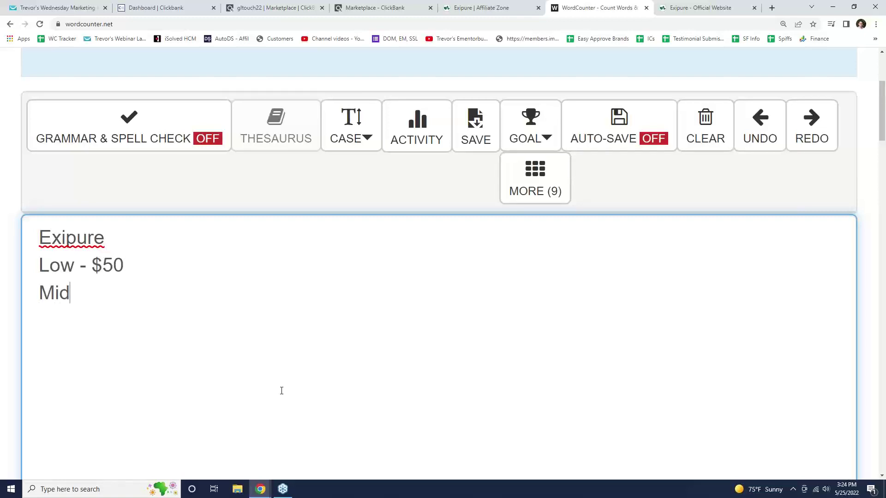
text( - $125)
key(Return)
text(High - )
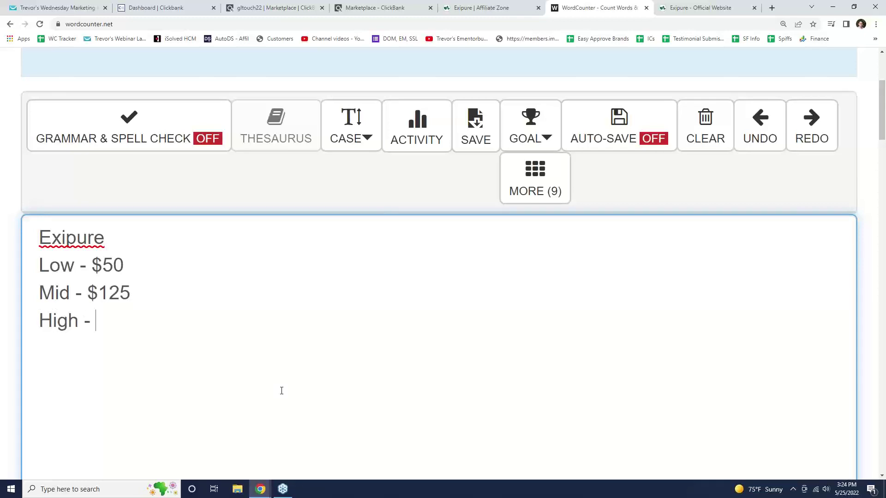
text($199)
- Check Exipure's average $/conversion in the ClickBank marketplace and add "AVG. $149" below the commission levels, separated by a blank line
key(Return)
key(Return)
text(AVG>)
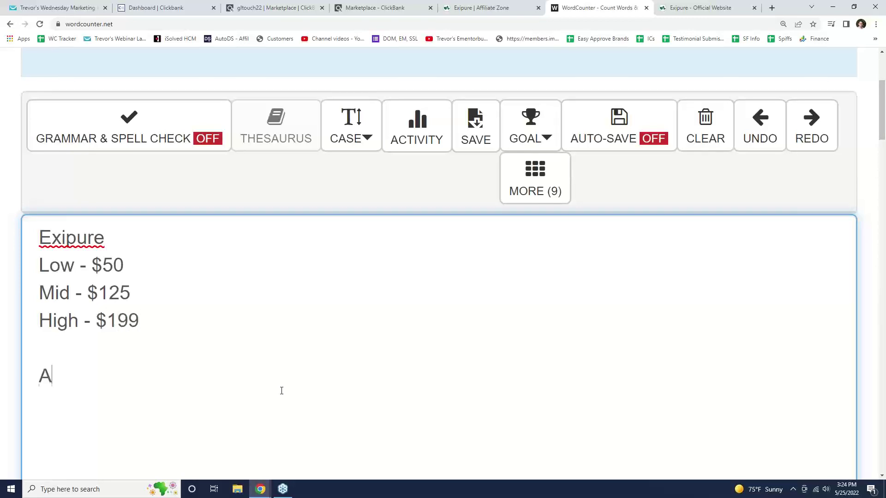
key(BackSpace)
key(BackSpace)
text(.)
click(351, 4)
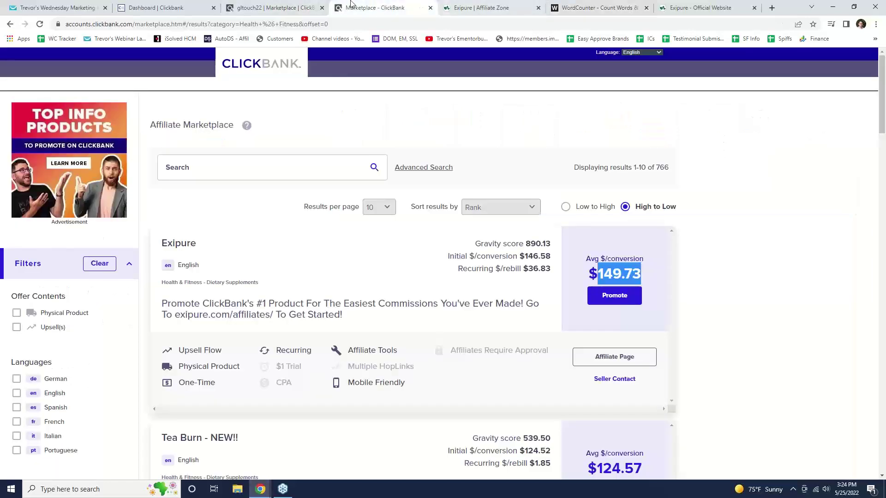
click(699, 6)
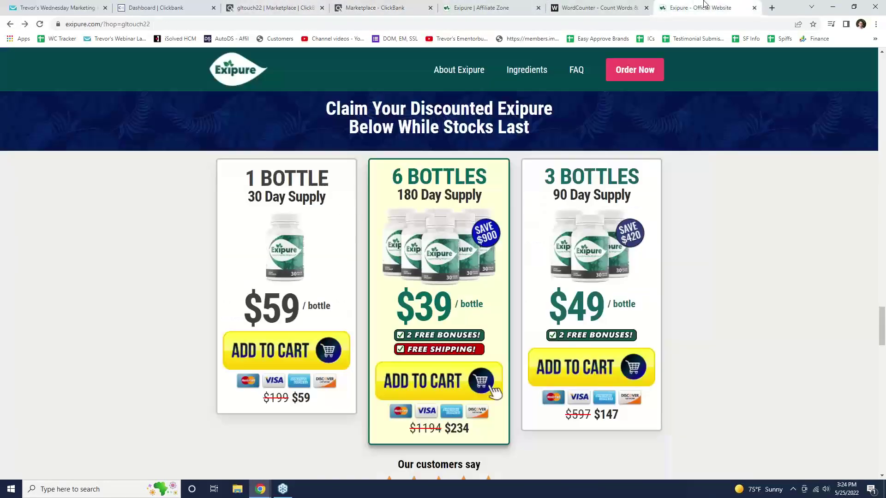
click(648, 3)
text($)
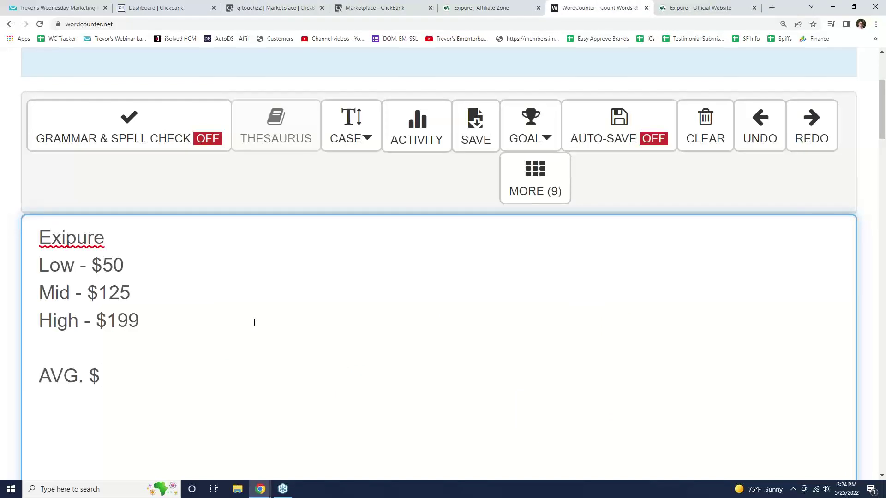
text(149)
- Point out the Low, Mid and High commission lines and the average in the note by highlighting them
drag(140, 320, 39, 266)
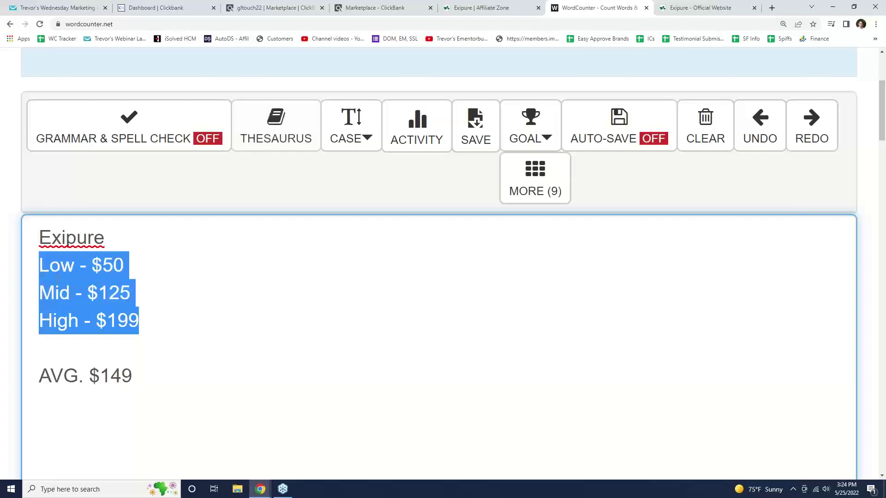
click(194, 293)
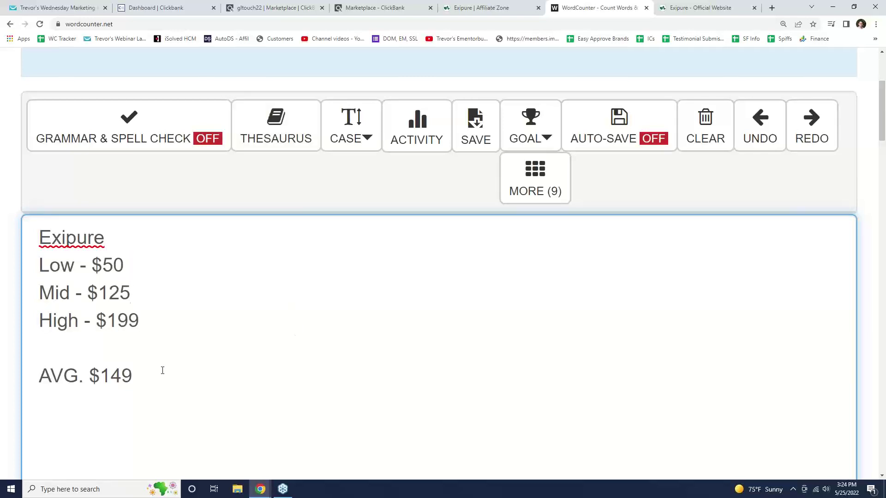
drag(134, 380, 77, 385)
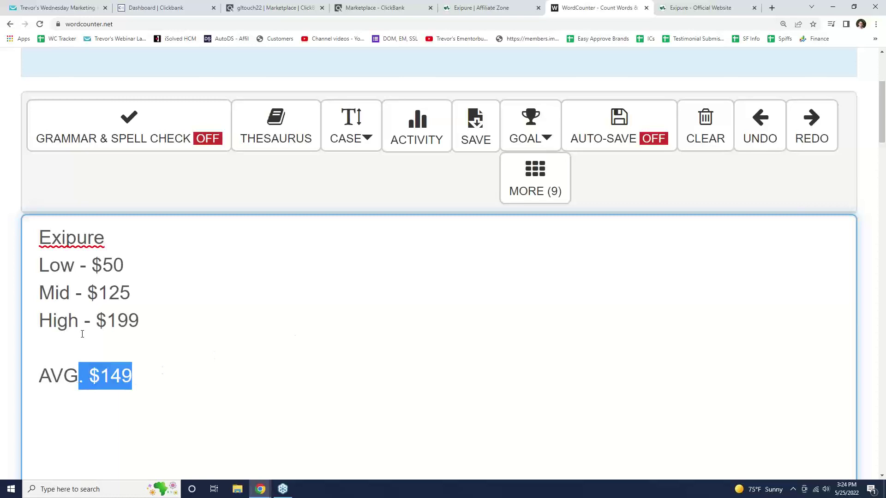
click(152, 321)
drag(148, 326, 39, 289)
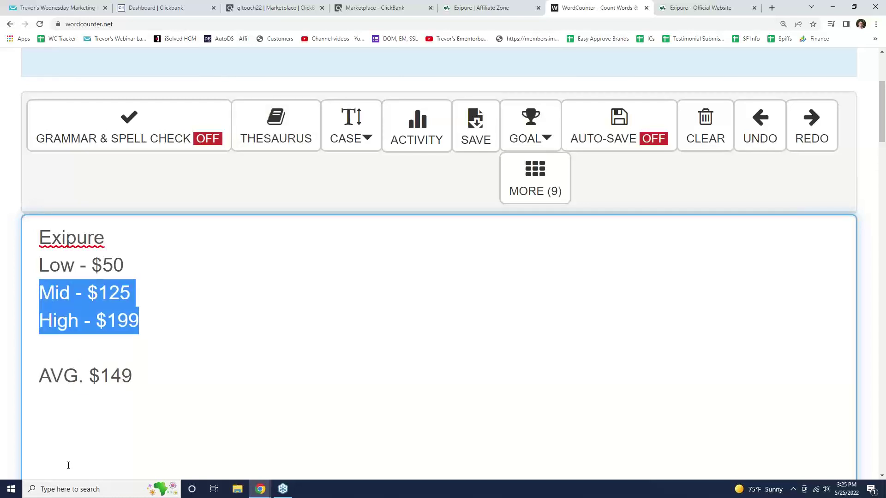
click(143, 336)
drag(142, 337, 28, 263)
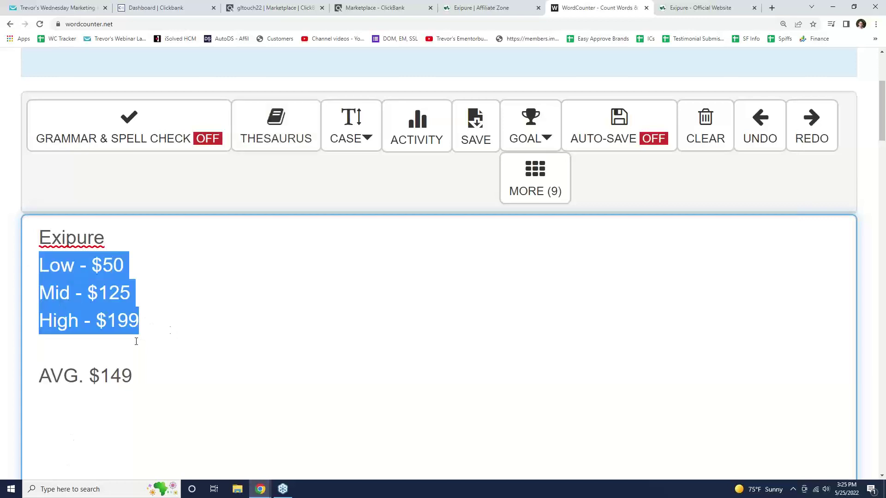
click(138, 325)
drag(138, 322, 53, 323)
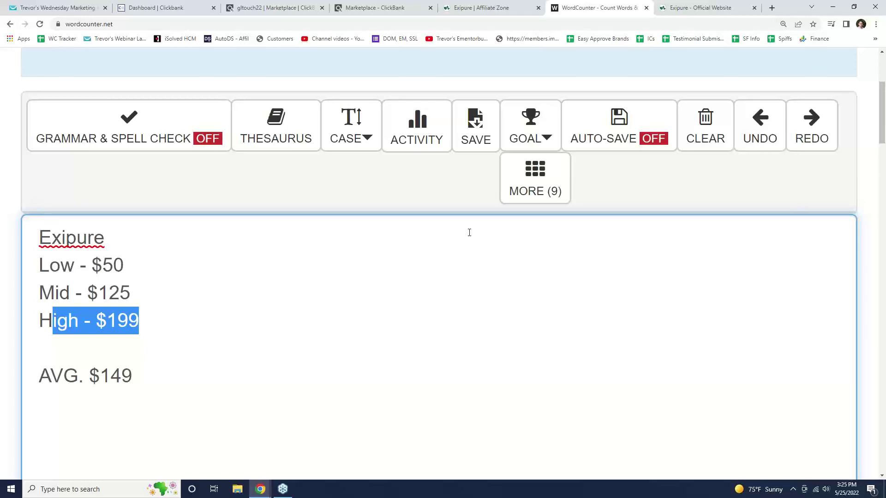
- Add the earnings calculation "$149 x 7 - $1043/week x 52 weeks = $54,236" below the average, separated by a blank line
click(182, 376)
key(Return)
key(Return)
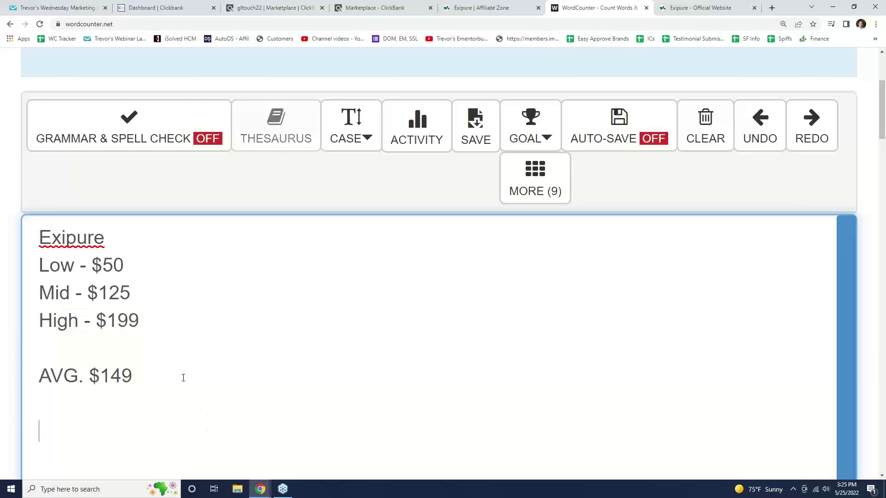
text($1)
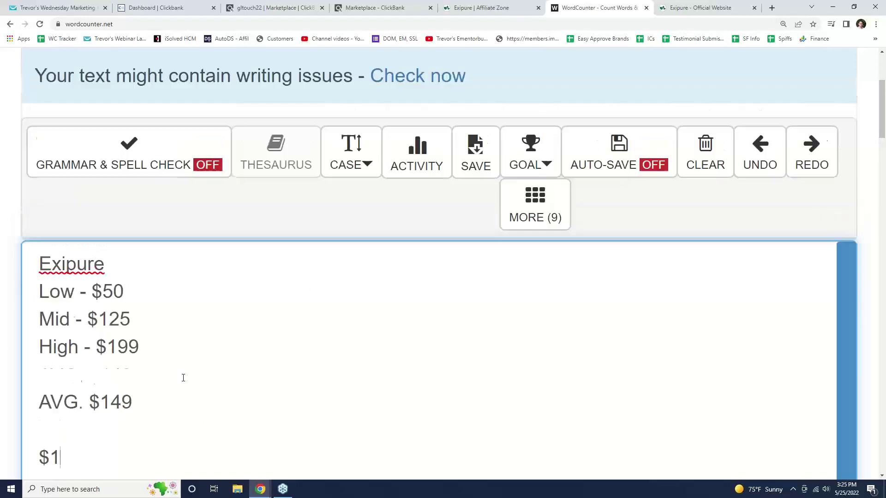
text(49 x )
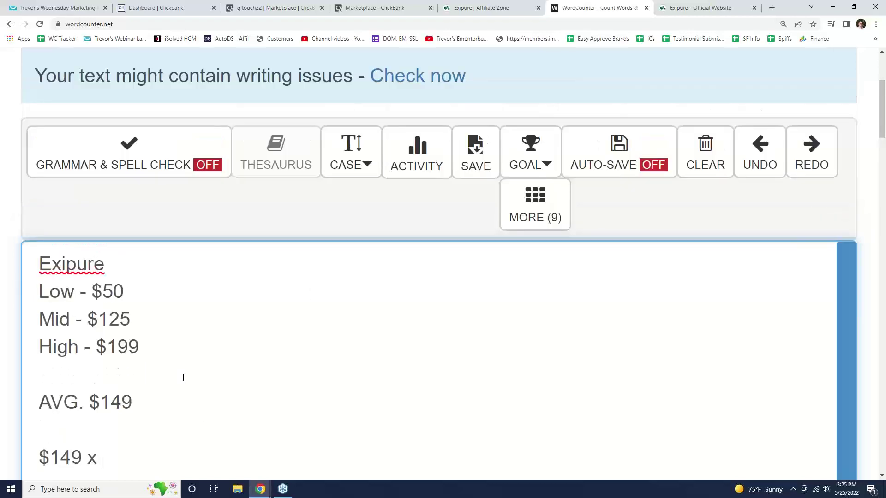
text(7 - $10)
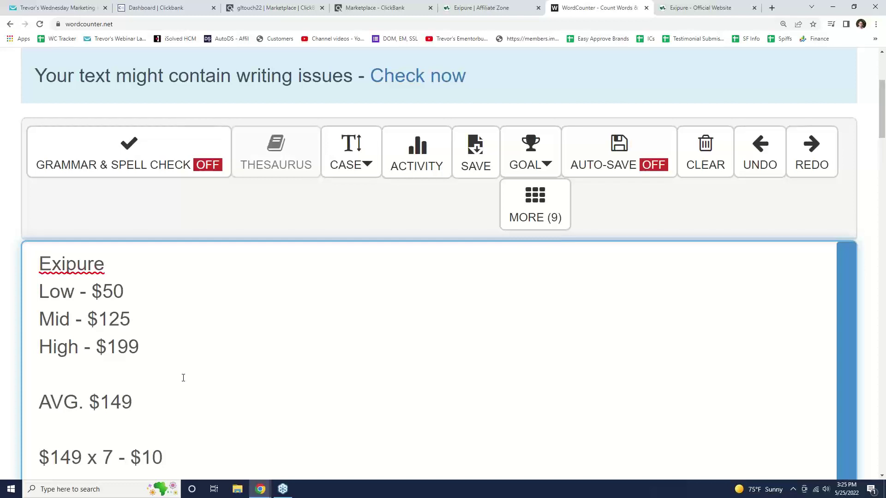
text(43/week)
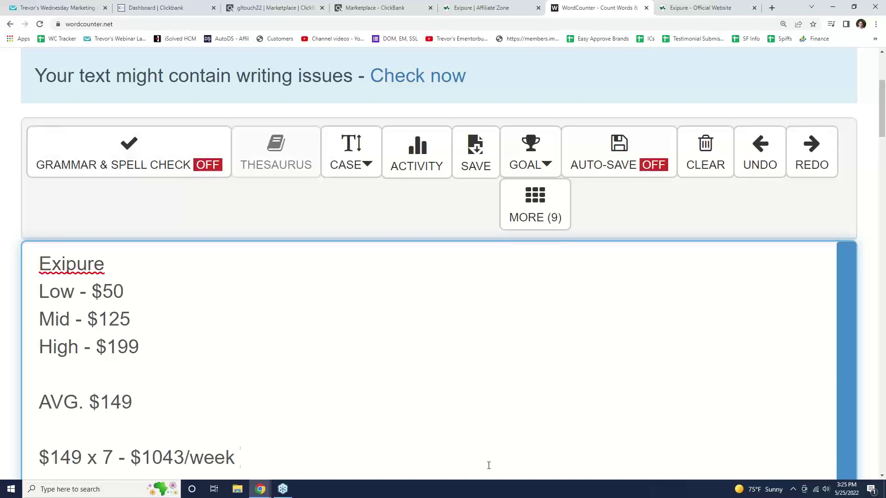
text( x 52 weeks =)
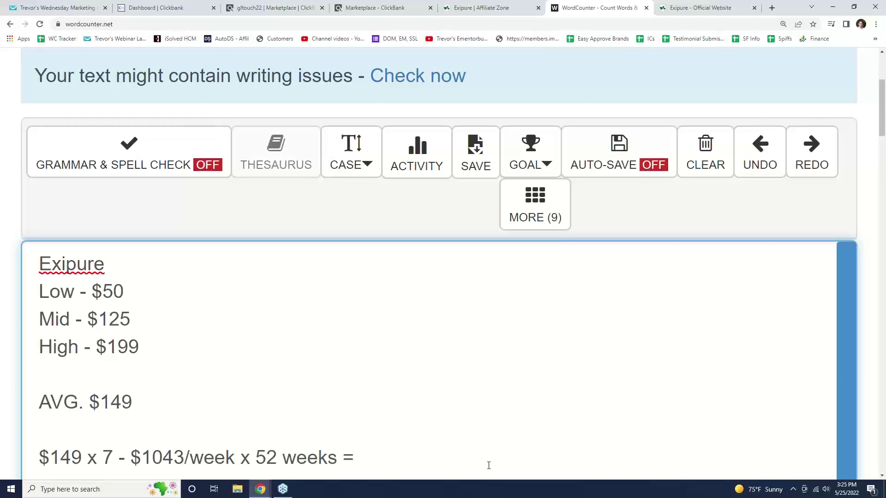
text( $54,236)
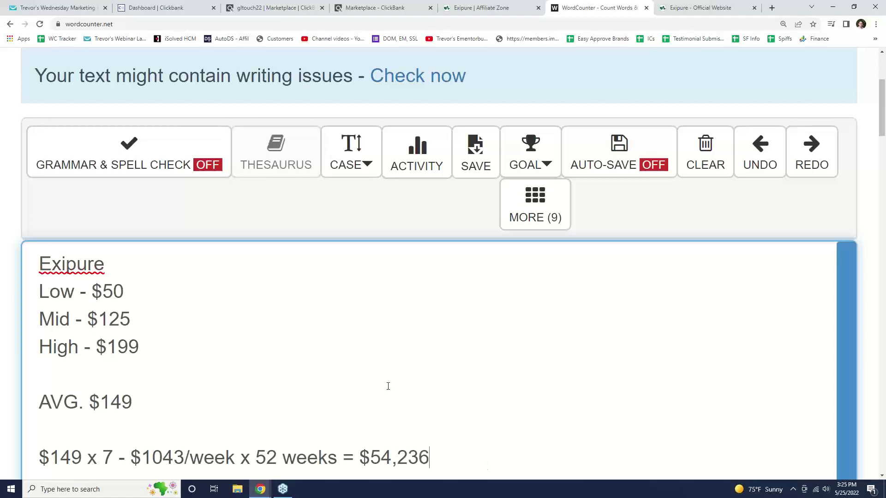
- Highlight the yearly earnings calculation and the average commission line in the note, and clear the selection
scroll(332, 425, down, 1)
drag(436, 410, 353, 383)
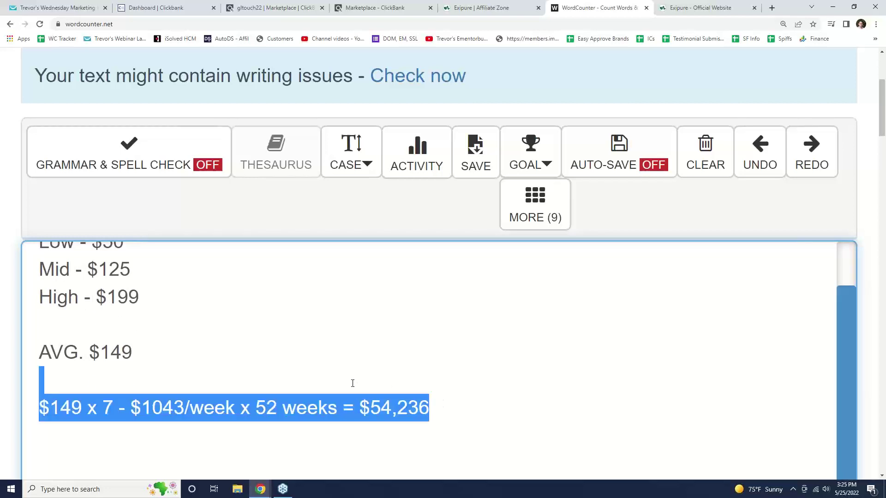
drag(142, 351, 46, 353)
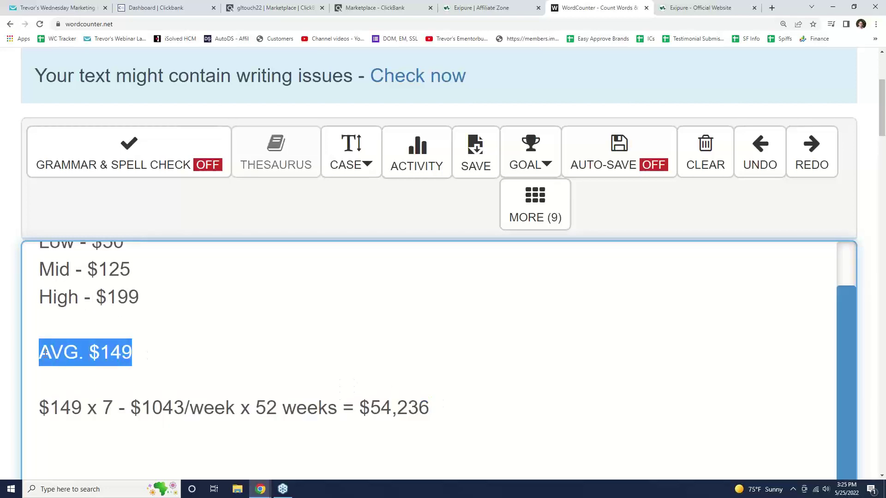
scroll(277, 358, up, 1)
scroll(277, 358, down, 1)
click(283, 360)
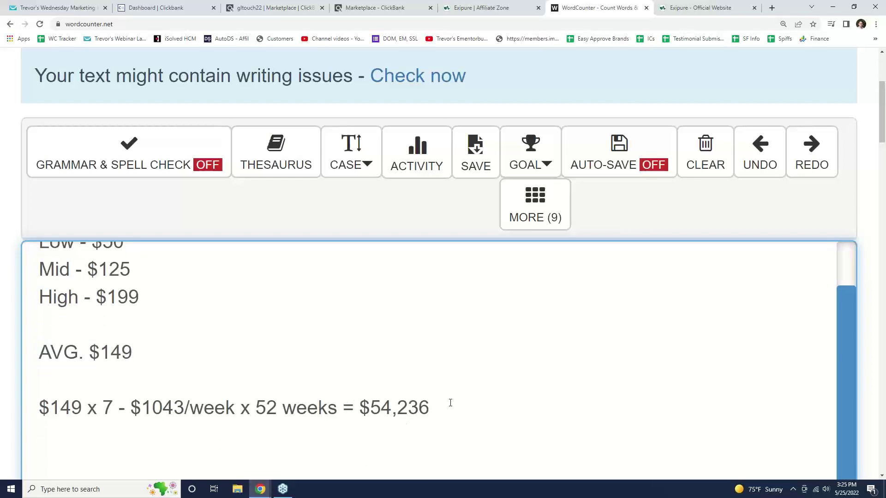
drag(450, 404, 166, 294)
click(166, 294)
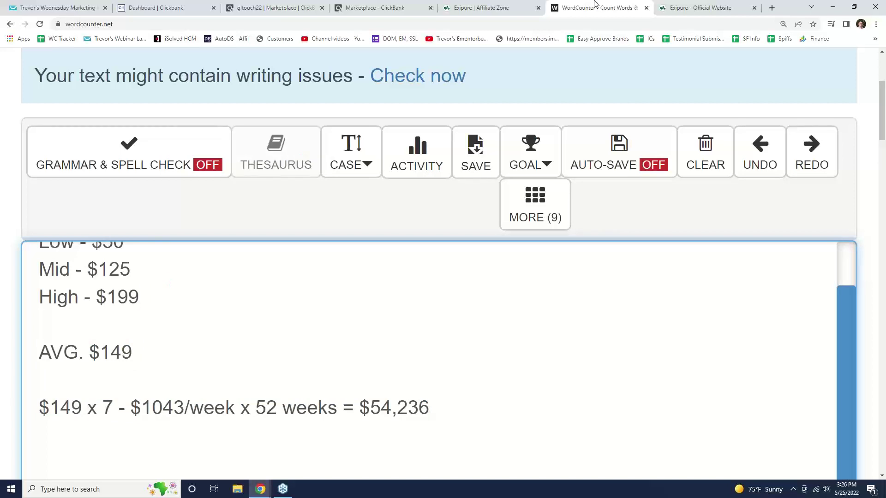
- Return to the ClickBank marketplace results and highlight Exipure's average $/conversion amount
click(374, 6)
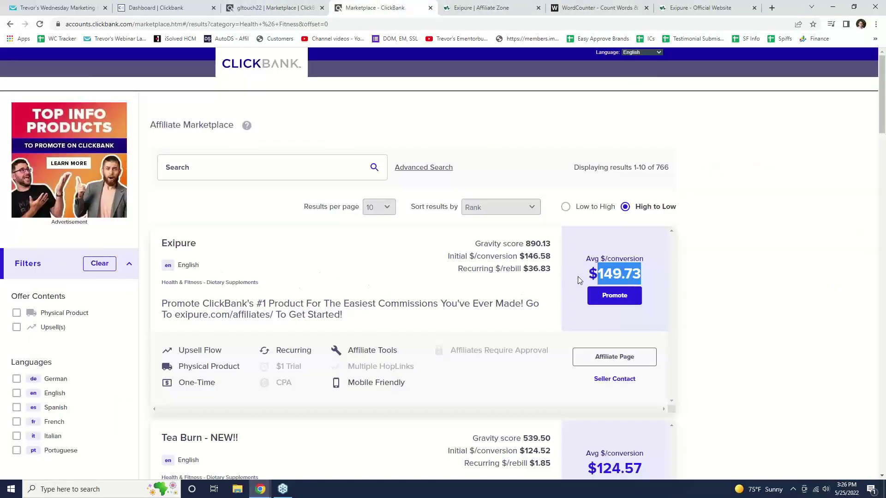
click(787, 289)
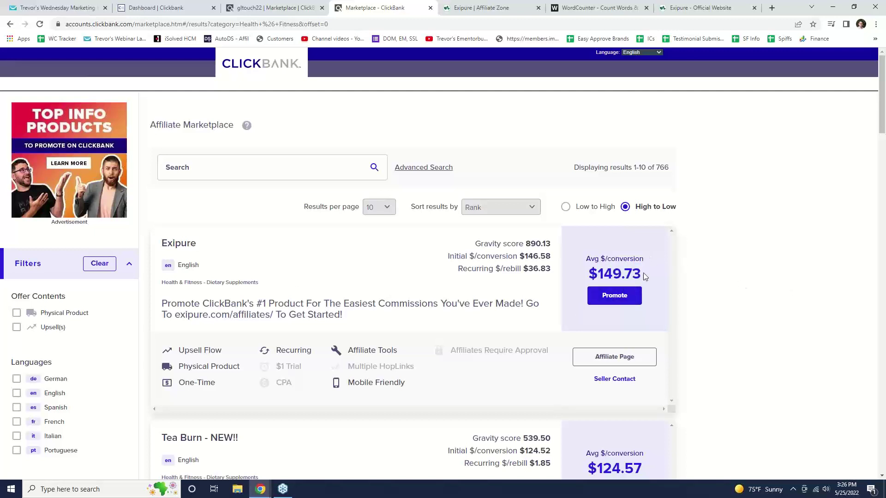
drag(643, 273, 586, 274)
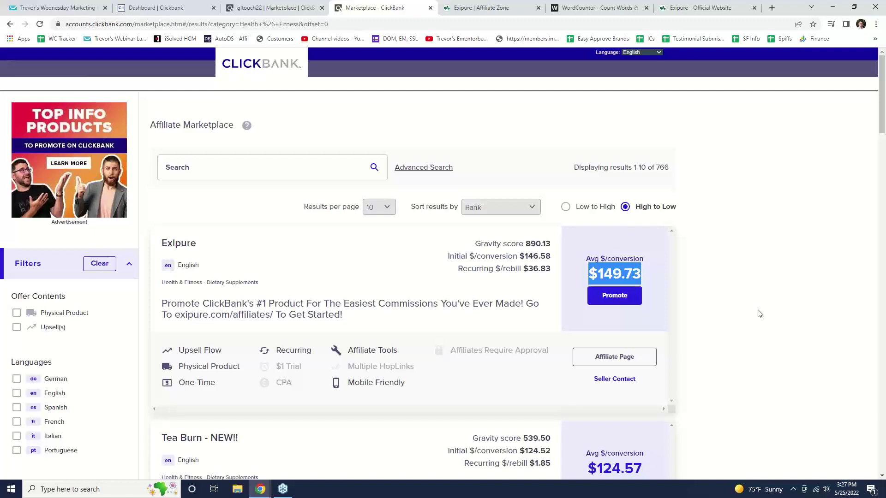
- Point out Exipure's gravity score with a yellow box and an arrow labelled "gravity", clear the drawings, and highlight the Gravity score line
click(643, 271)
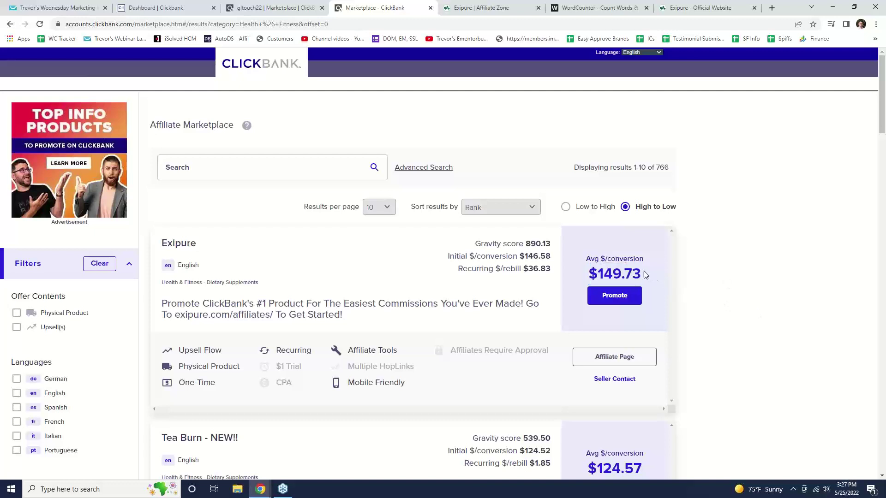
drag(641, 274, 589, 275)
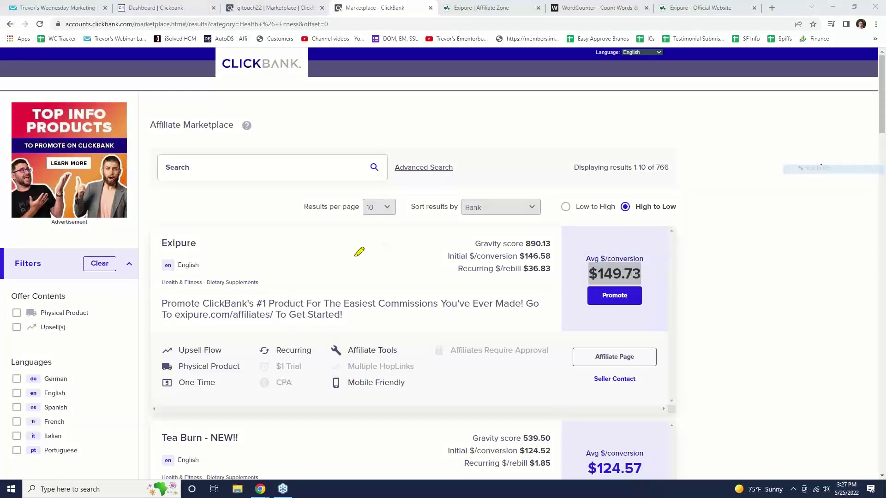
mouse_move(432, 228)
mouse_down()
mouse_move(435, 289)
mouse_move(566, 287)
mouse_move(571, 230)
mouse_move(434, 229)
mouse_up()
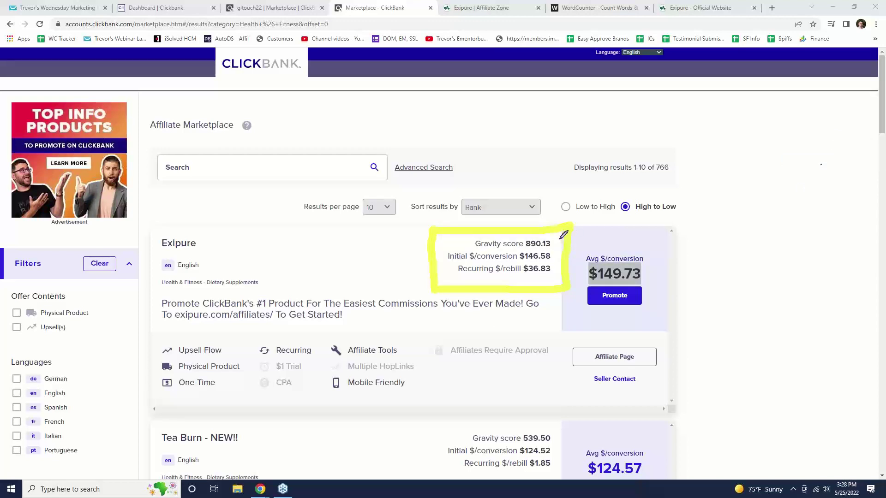
mouse_move(560, 239)
mouse_down()
mouse_move(686, 228)
mouse_move(678, 223)
mouse_move(686, 236)
mouse_move(705, 222)
mouse_move(710, 241)
mouse_move(716, 223)
mouse_move(730, 226)
mouse_move(723, 232)
mouse_move(743, 213)
mouse_move(747, 227)
mouse_move(755, 203)
mouse_move(757, 226)
mouse_move(763, 210)
mouse_move(773, 225)
mouse_move(772, 242)
mouse_move(708, 242)
mouse_up()
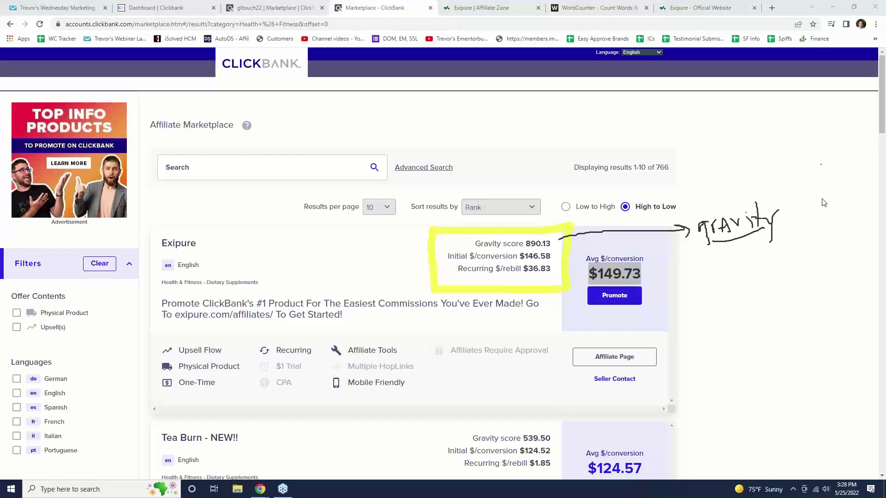
key(Escape)
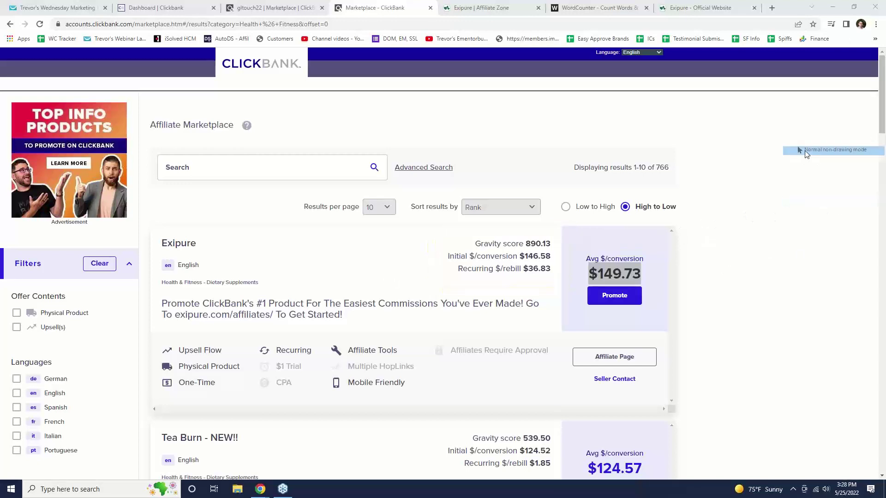
drag(475, 243, 554, 255)
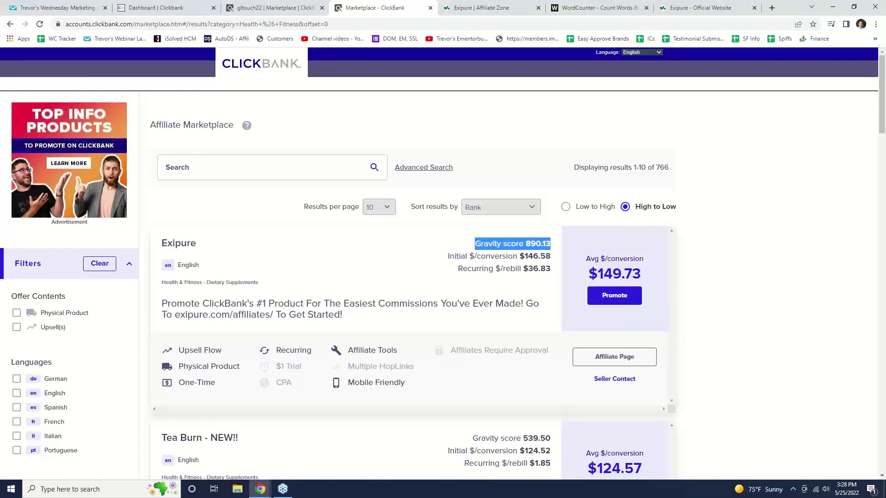
- Search Google for "clickbank gravity definition" in a new tab and open the article "ClickBank Gravity Score: The Facts Behind the Mystery"
click(771, 8)
text(clickba)
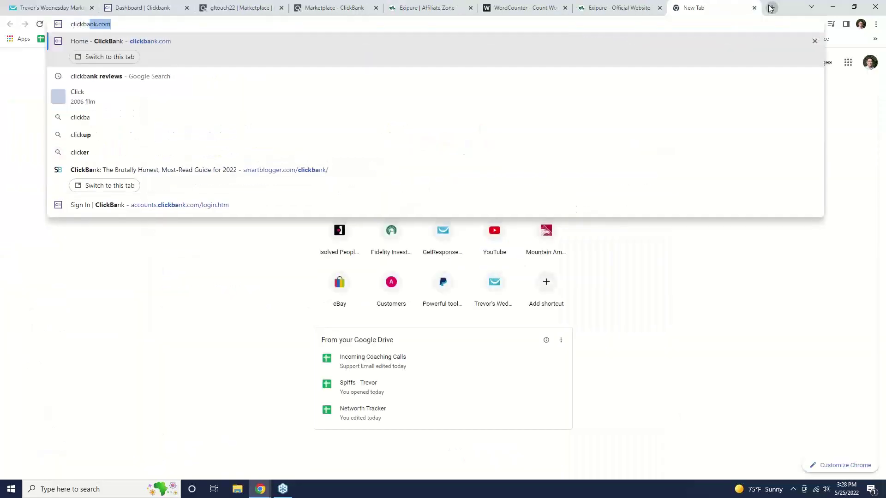
text(nk gravity)
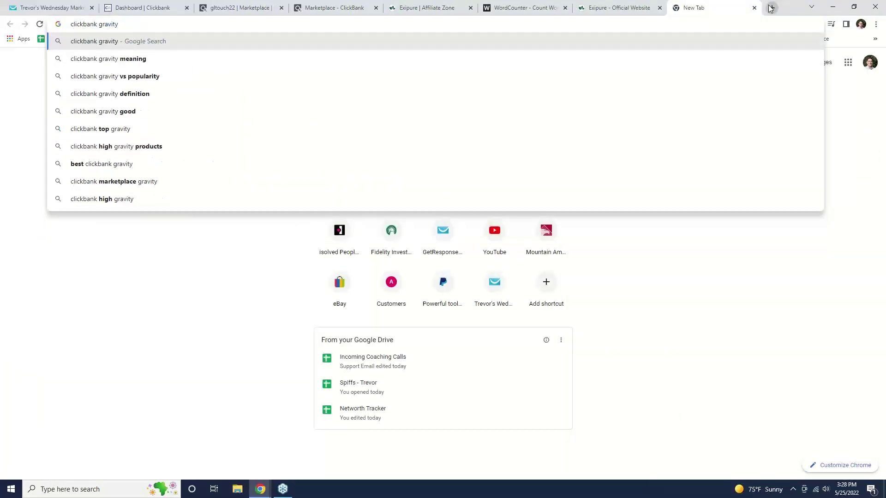
text( definitio)
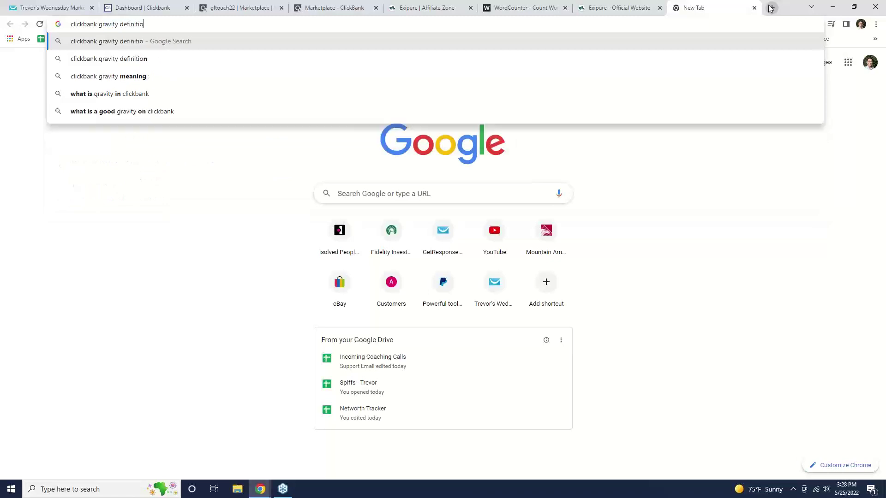
text(n)
key(Return)
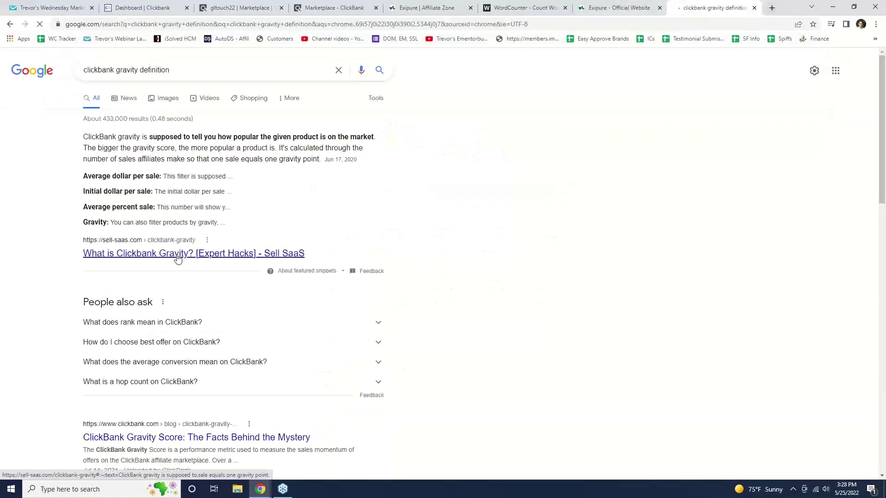
scroll(177, 258, down, 4)
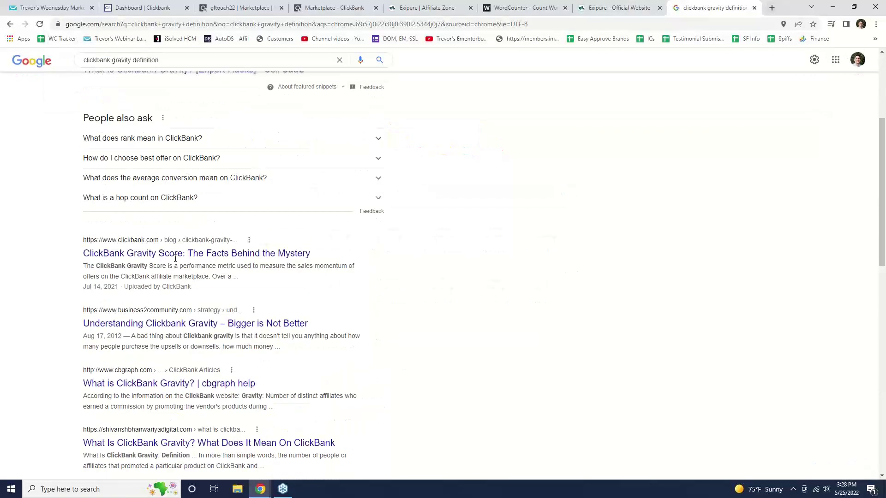
click(206, 256)
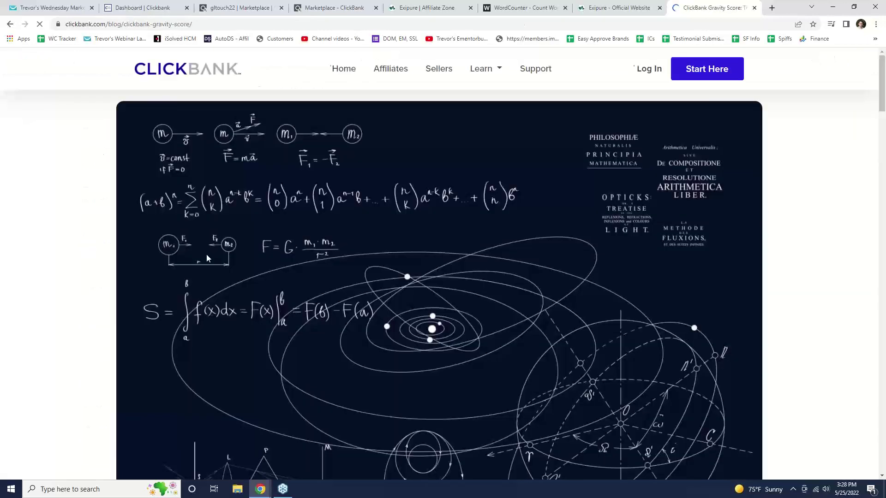
- Read through the article on the gravity score and highlight the "What Goes into the Gravity Calculation?" section, clearing the selection
scroll(88, 214, down, 7)
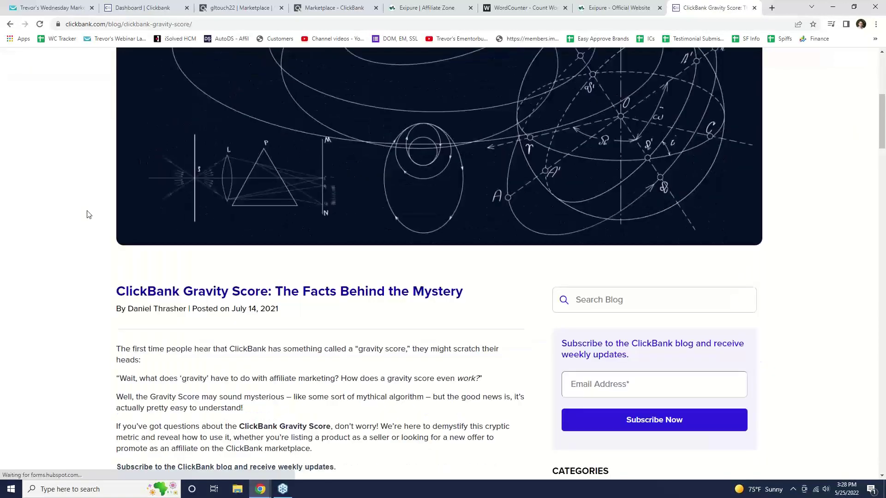
scroll(89, 214, down, 4)
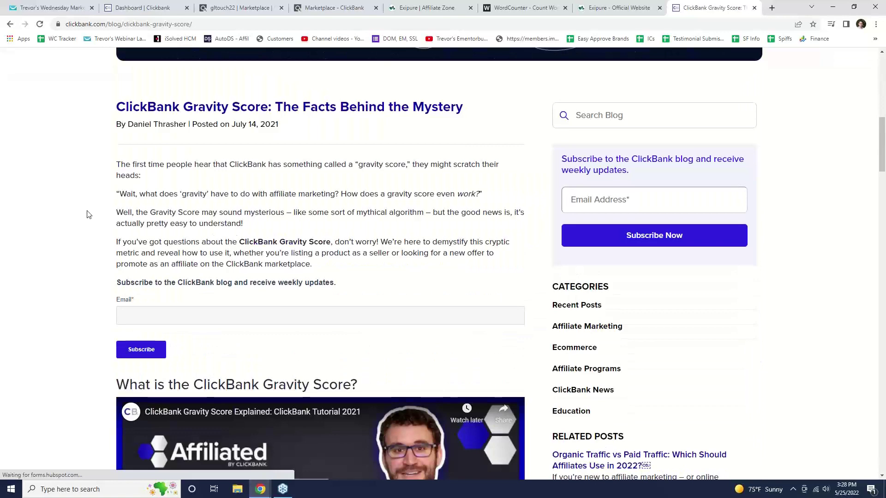
scroll(89, 214, down, 4)
scroll(89, 215, down, 7)
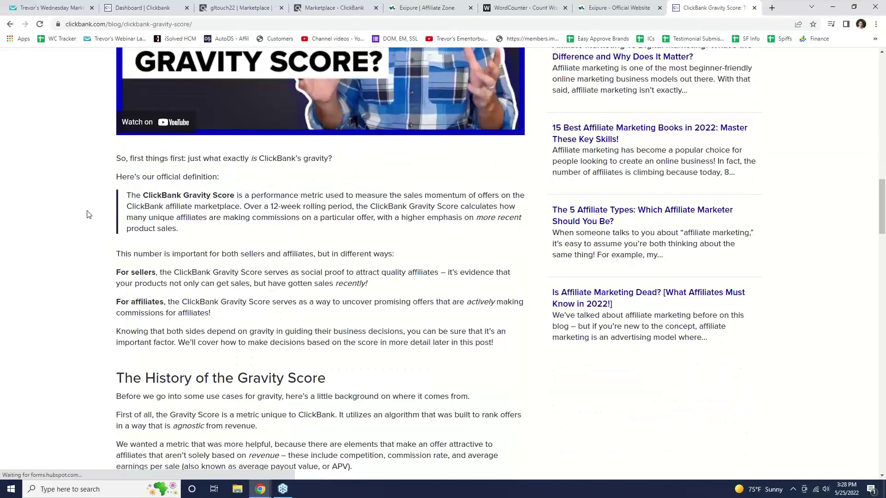
scroll(89, 214, down, 8)
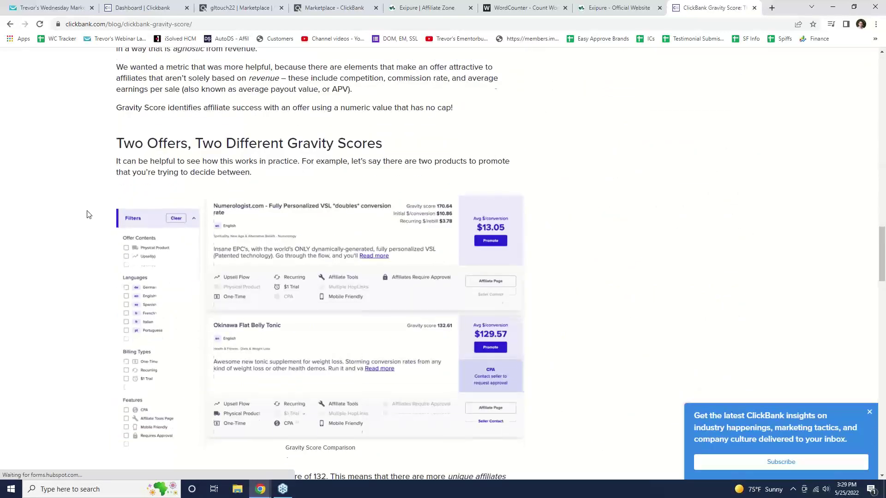
scroll(89, 215, down, 3)
scroll(89, 214, down, 5)
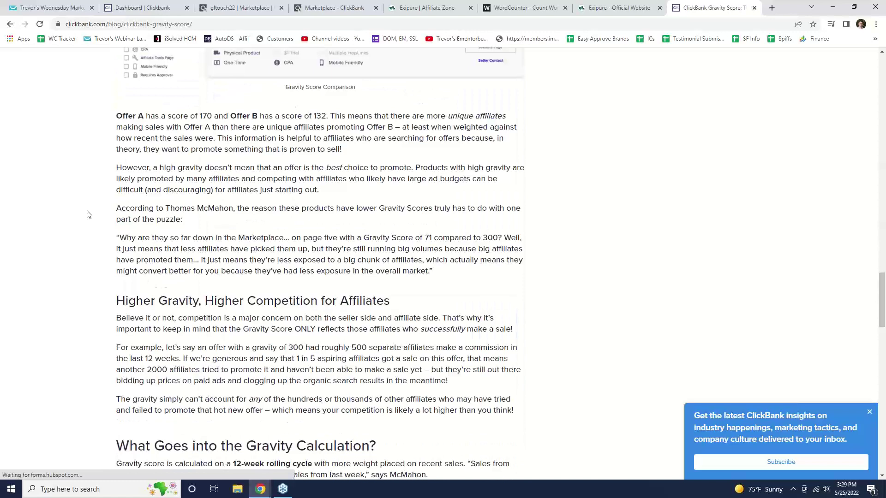
scroll(88, 214, down, 3)
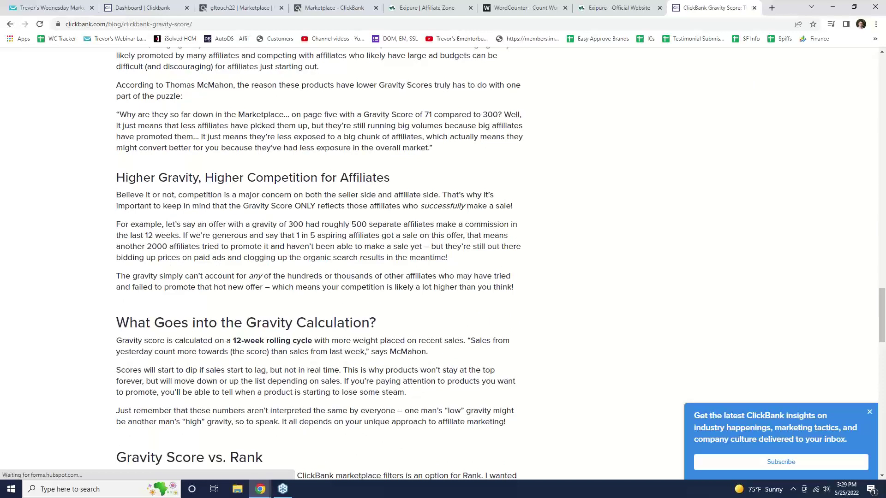
scroll(198, 311, down, 3)
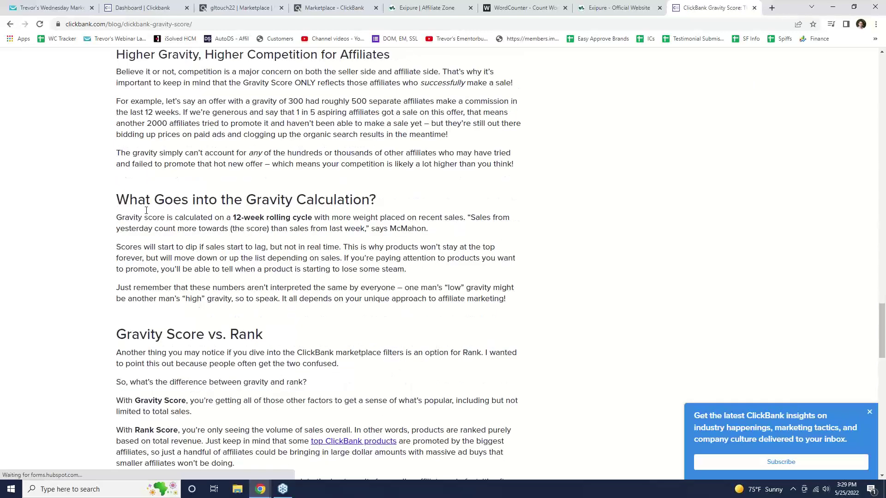
drag(118, 199, 542, 311)
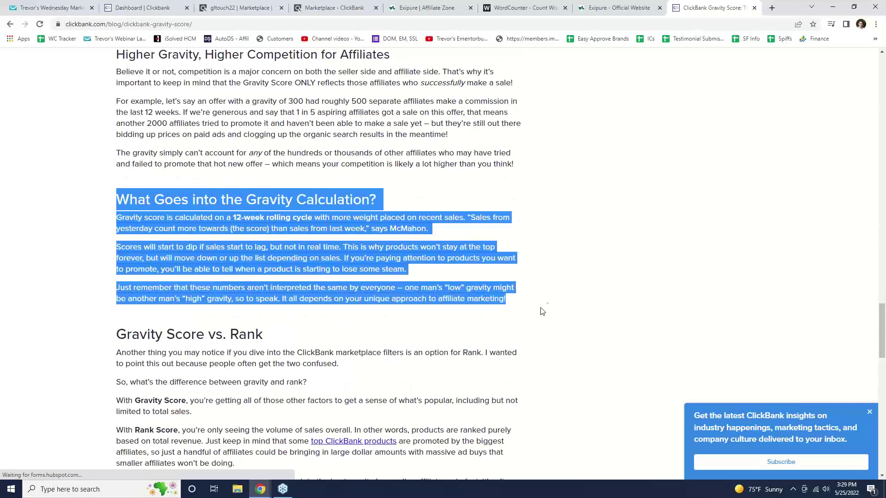
click(54, 233)
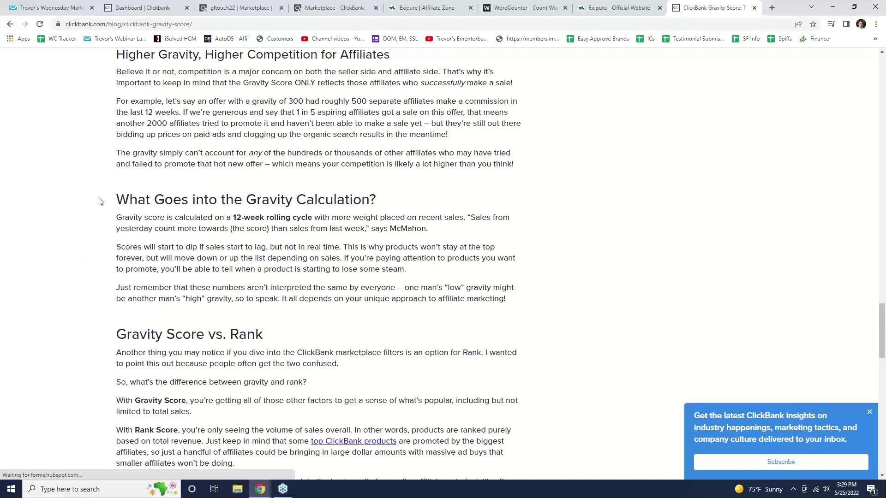
scroll(82, 269, down, 2)
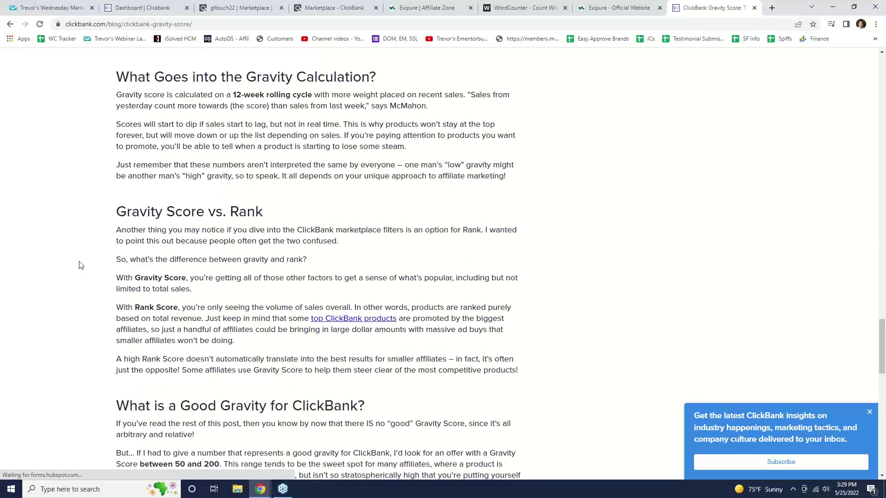
scroll(81, 265, up, 2)
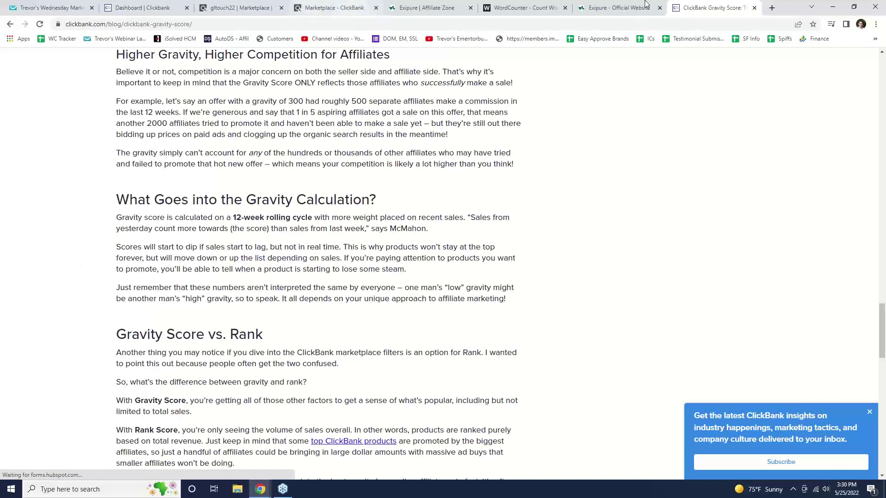
- Return to the ClickBank marketplace results and highlight only the number of Exipure's gravity score
click(360, 5)
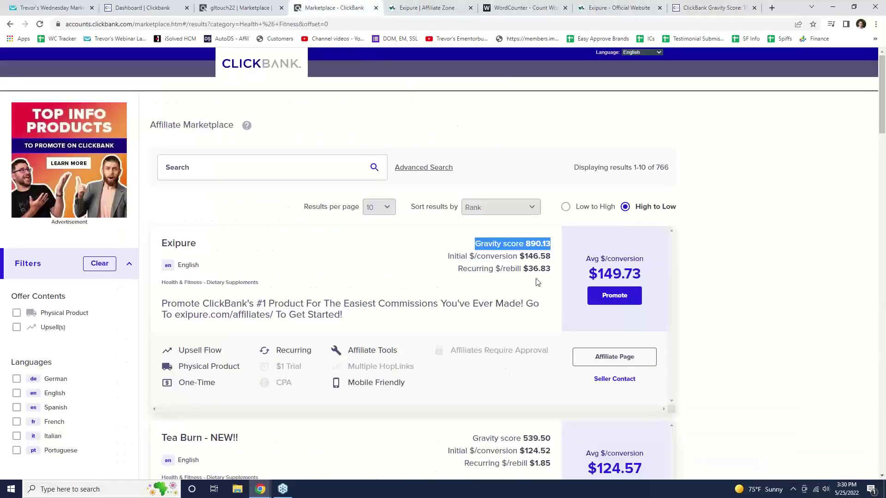
click(524, 248)
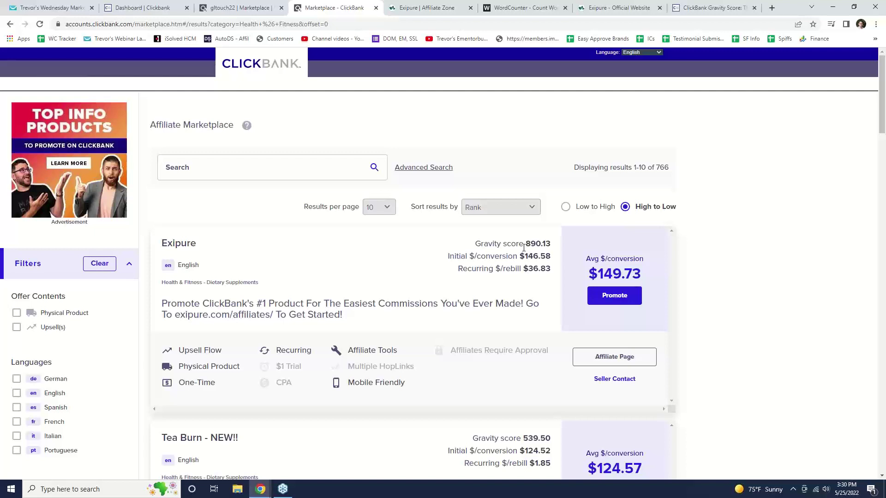
drag(526, 247, 557, 248)
- Go back to the start of the ClickBank gravity score article and copy its web address
click(723, 5)
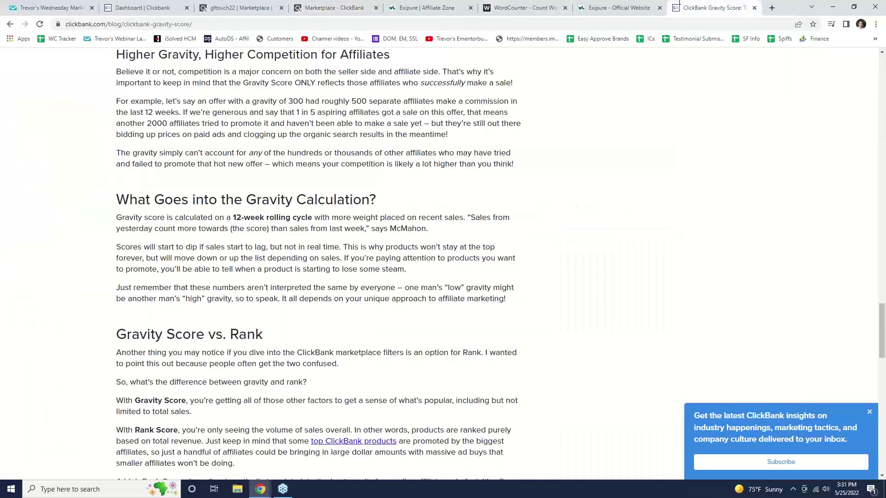
scroll(240, 277, up, 15)
scroll(239, 277, up, 5)
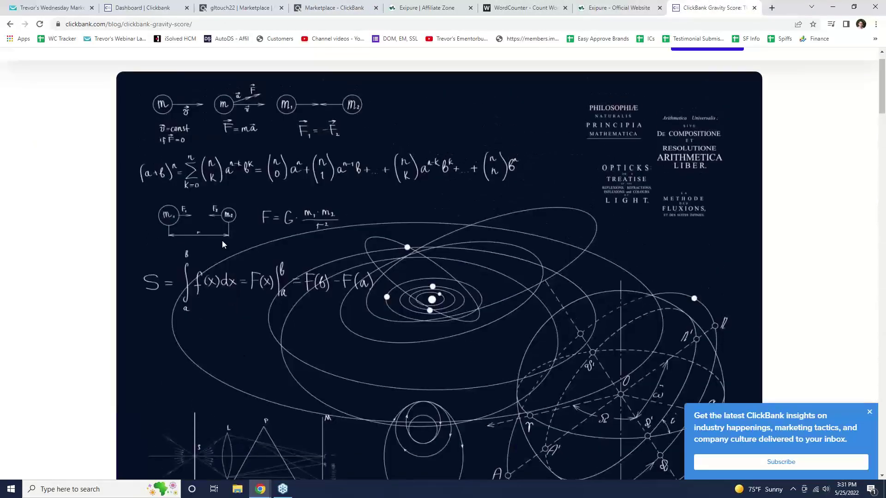
key(ctrl+l)
key(ctrl+c)
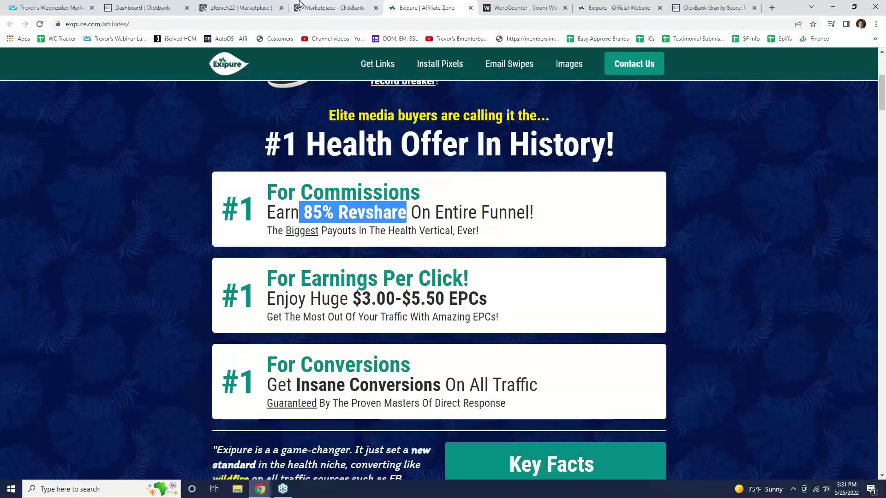
- Paste the gravity score article link into the WordCounter note below the earnings calculation, separated by a blank line
click(466, 5)
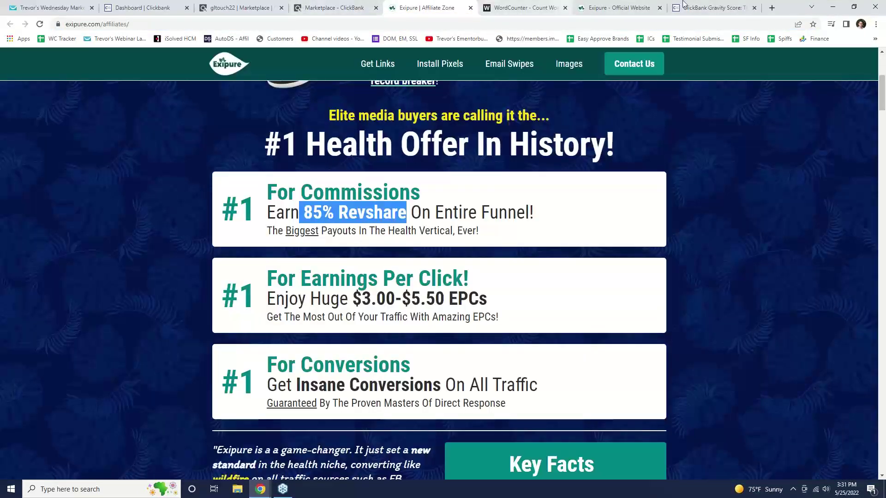
click(522, 7)
scroll(224, 282, down, 1)
scroll(225, 282, down, 3)
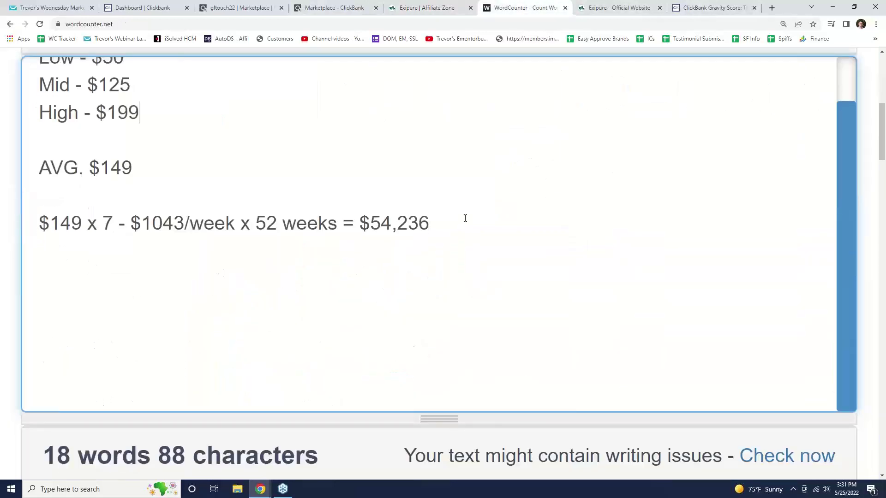
click(466, 221)
key(Return)
key(Return)
key(ctrl+v)
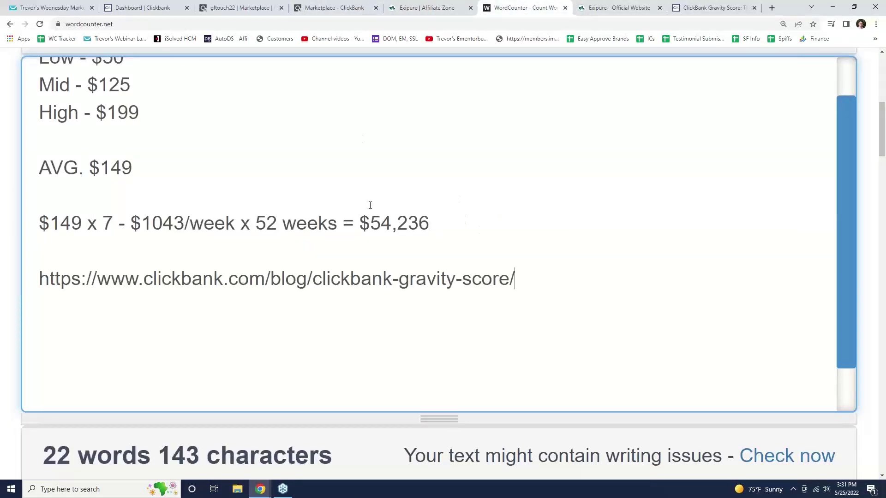
- Highlight the pasted article link in the note to point it out, and clear the selection
drag(521, 280, 39, 279)
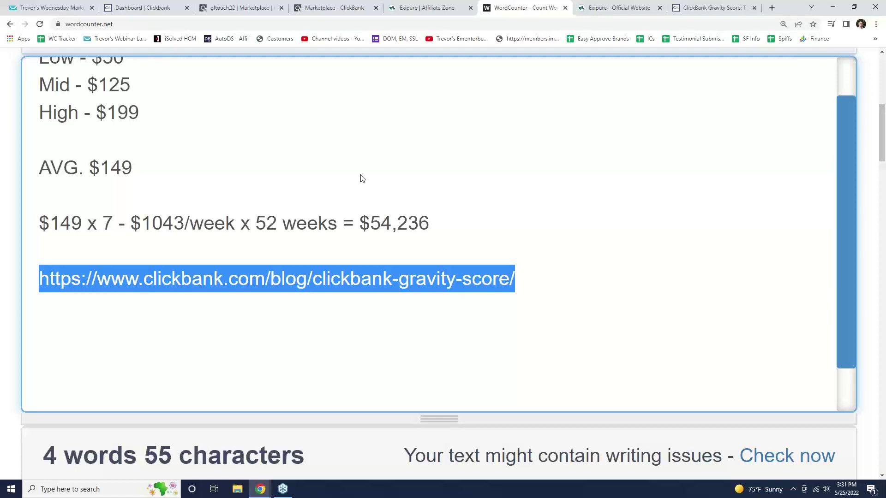
click(565, 240)
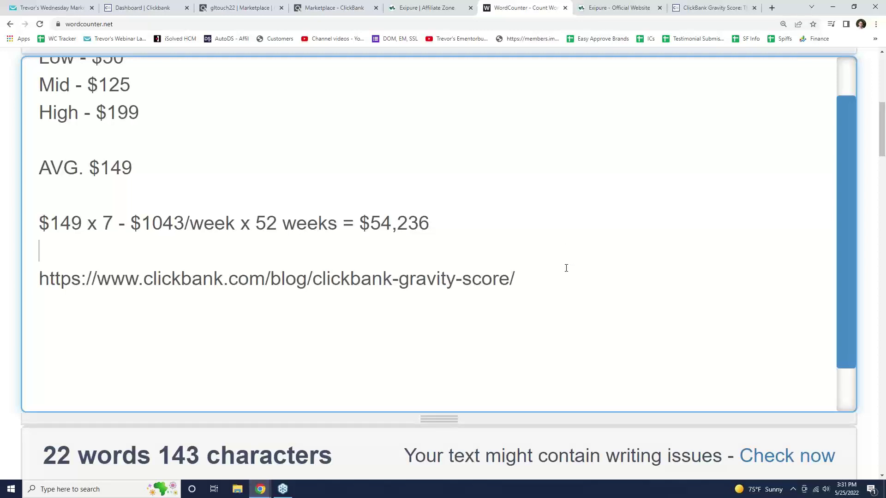
click(532, 277)
- Switch back to the marketplace results and highlight Exipure's whole Gravity score line, label and number
click(407, 6)
click(368, 5)
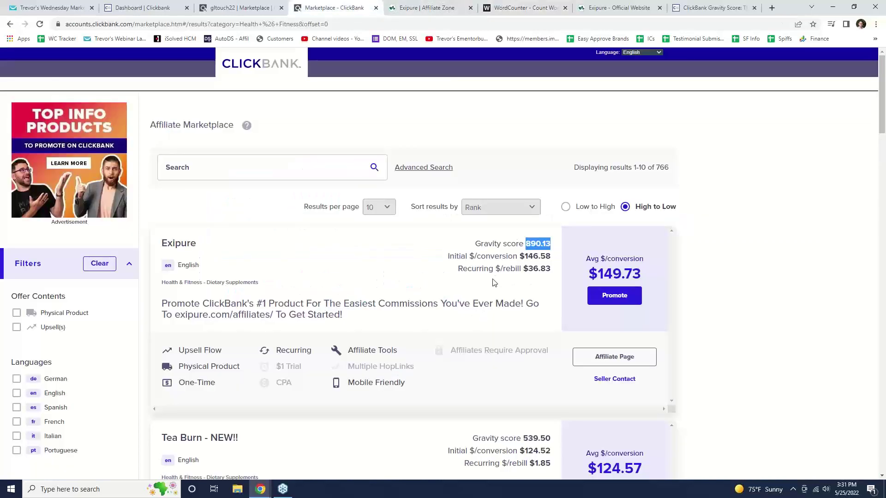
click(550, 246)
drag(550, 246, 481, 240)
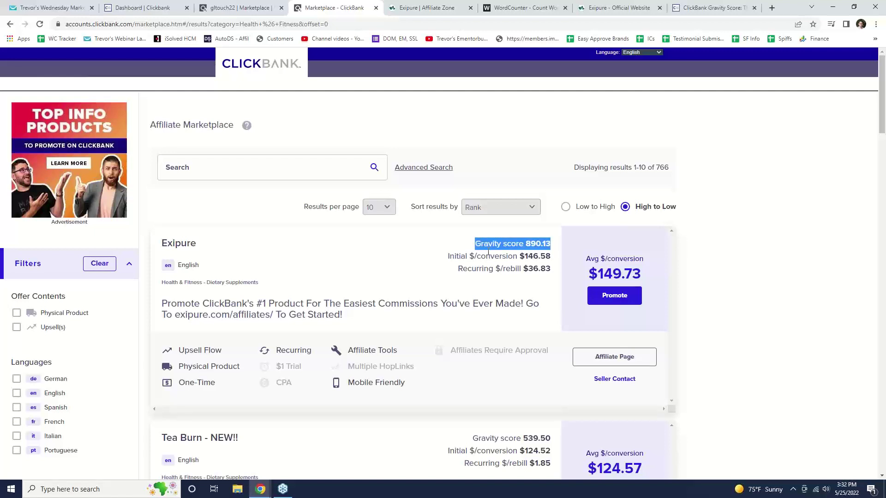
- Highlight Exipure's Gravity score line again, and the gravity score article link in the WordCounter note
click(488, 242)
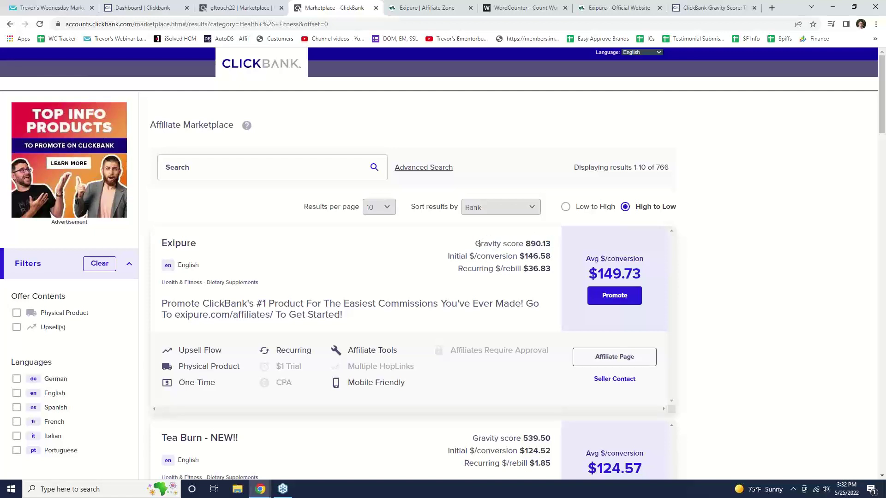
drag(480, 243, 554, 241)
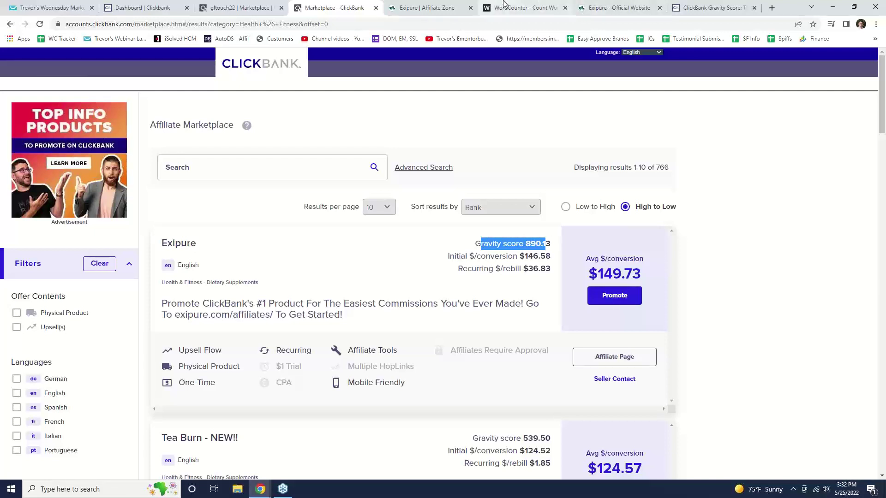
click(524, 8)
drag(522, 278, 37, 271)
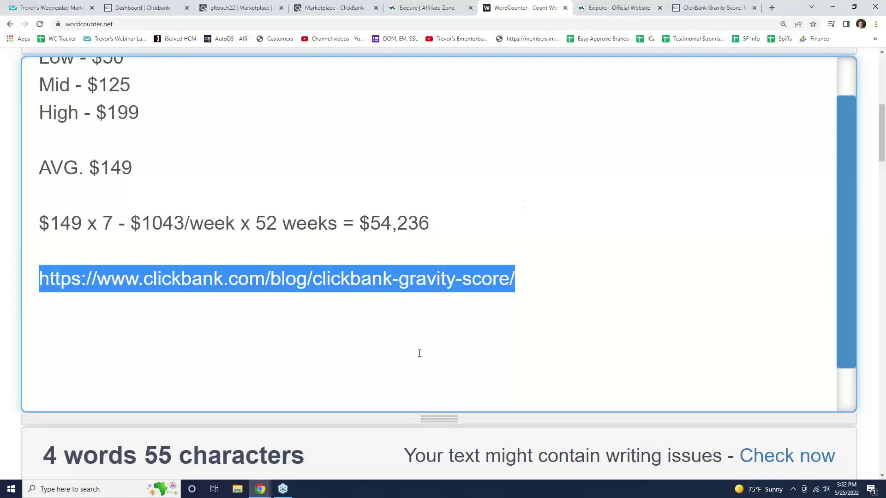
- Open the ClickBank gravity score article and skim it from the closing sections back up to the official definition
click(675, 8)
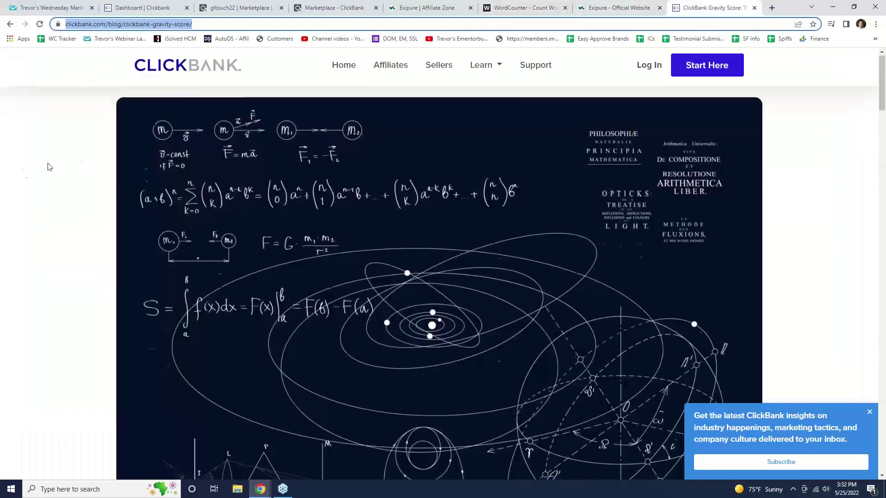
scroll(79, 166, down, 20)
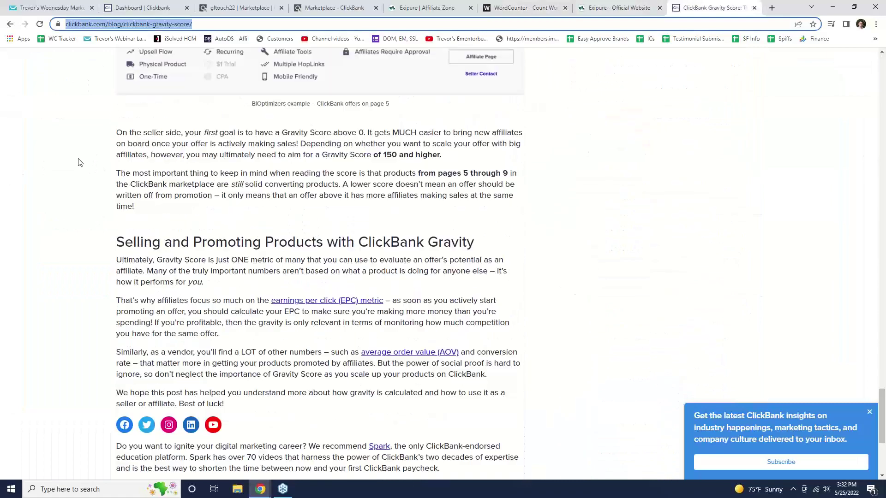
scroll(79, 161, down, 4)
scroll(79, 161, up, 9)
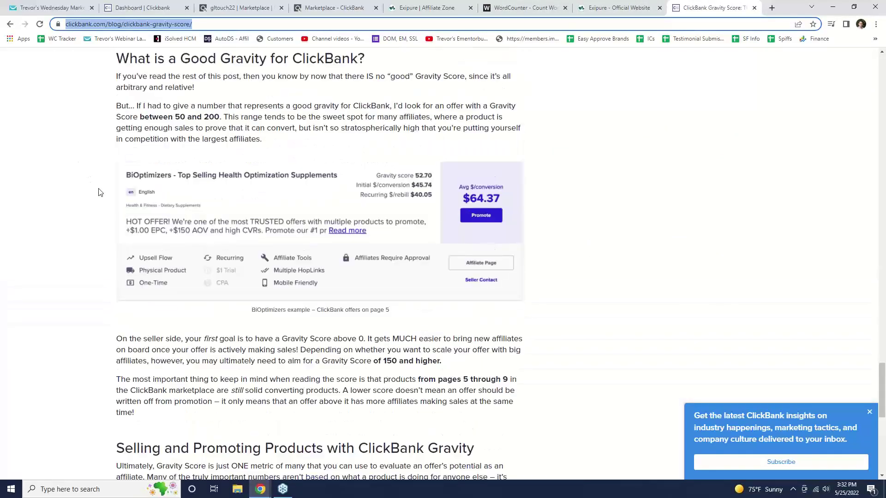
scroll(277, 139, up, 10)
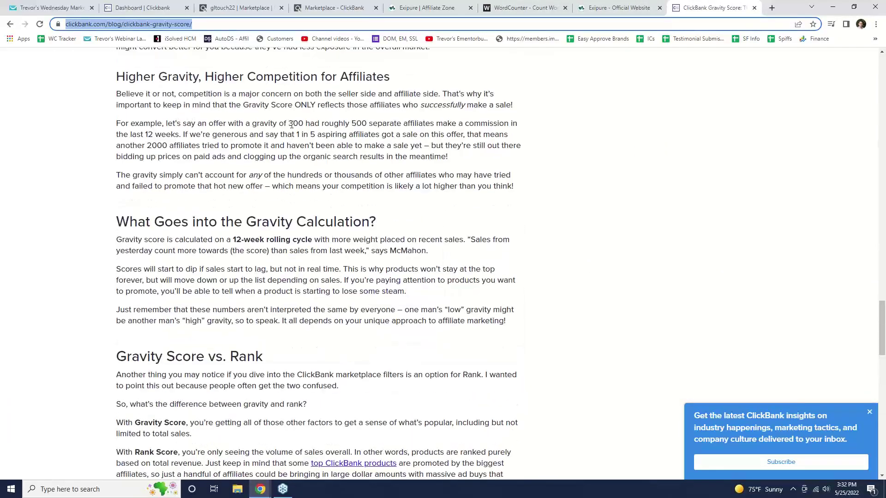
scroll(292, 125, up, 10)
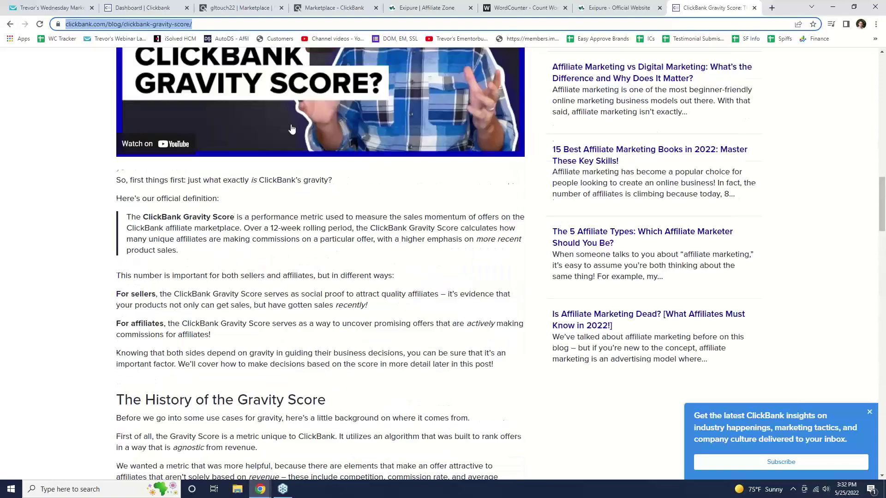
- Return to the Health & Fitness marketplace results and highlight Exipure's Gravity score label and number
click(263, 6)
click(297, 6)
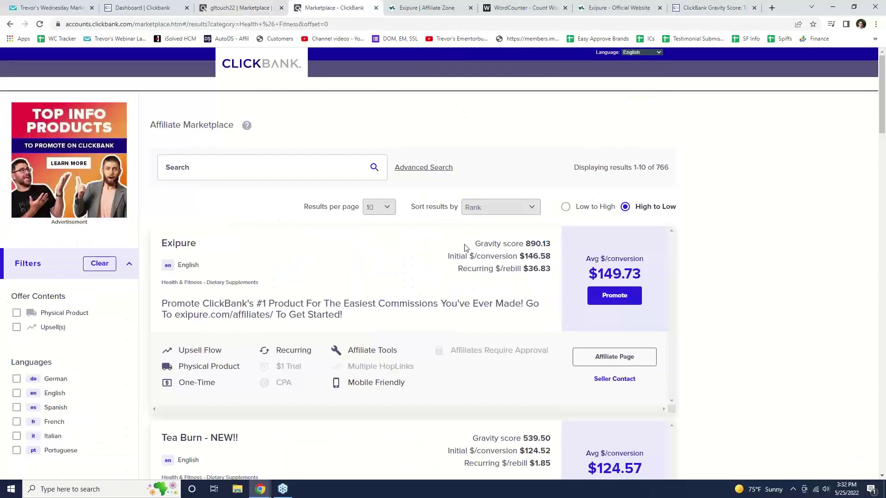
drag(474, 244, 551, 243)
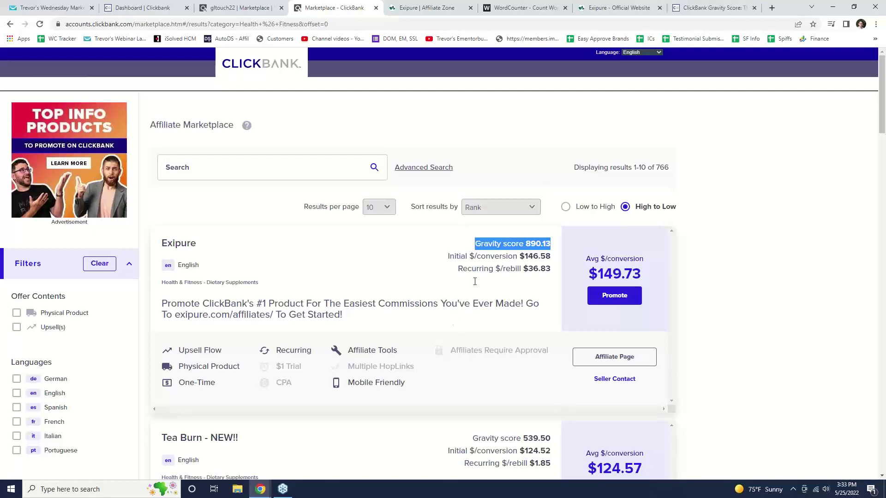
- Highlight Exipure's Initial $/conversion line and its dollar amount to point them out, and clear the selection
drag(448, 257, 563, 267)
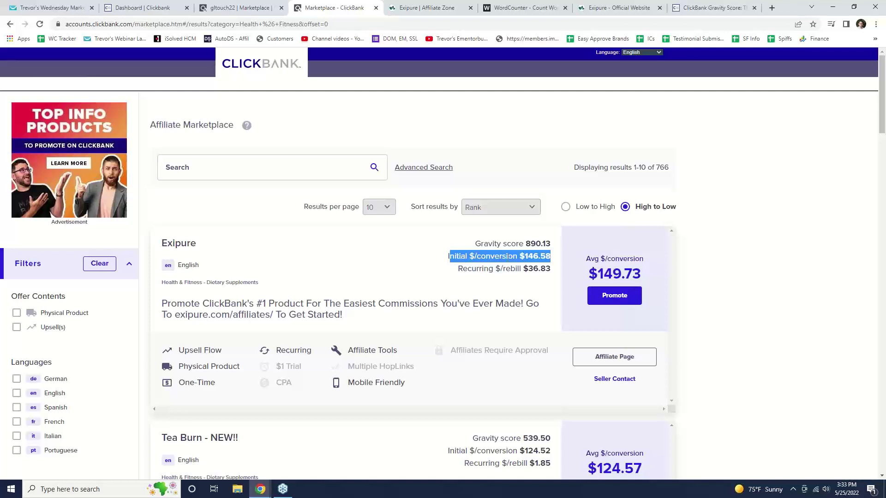
click(525, 265)
drag(520, 258, 552, 261)
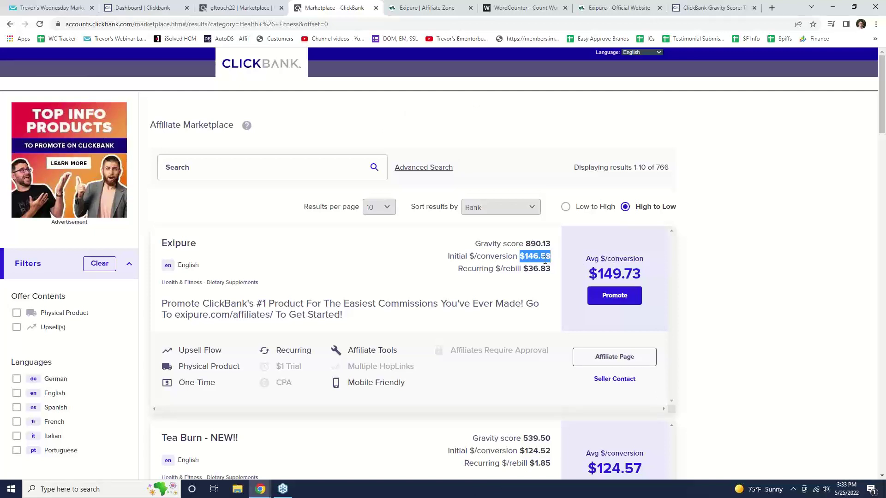
click(534, 248)
drag(453, 256, 551, 256)
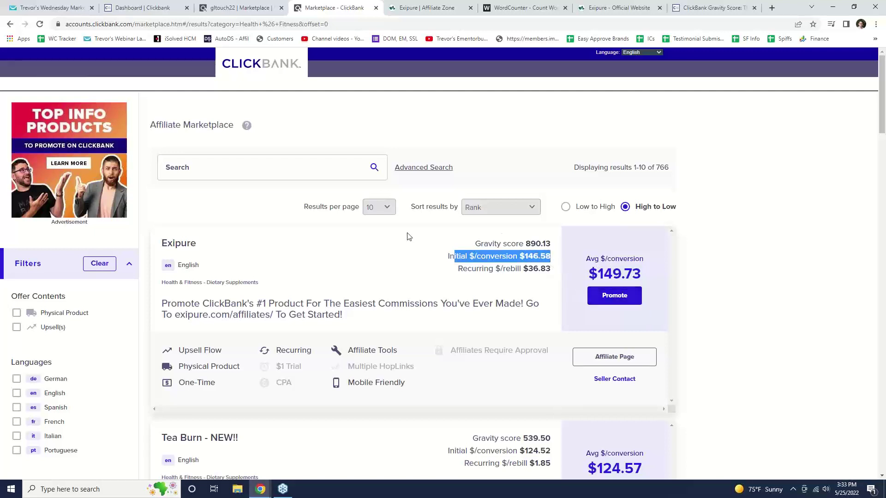
click(465, 266)
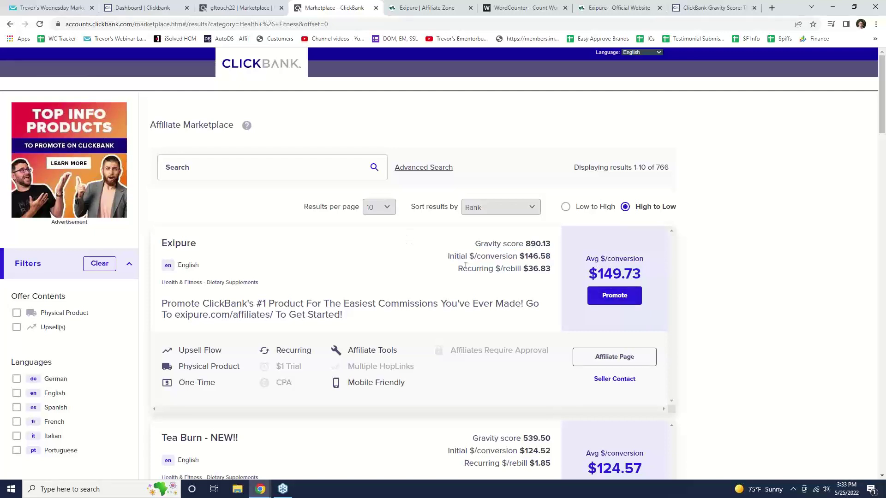
- Highlight Exipure's Recurring $/rebill line and compare it with Tea Burn's Initial $/conversion and Recurring $/rebill lines
drag(458, 269, 553, 270)
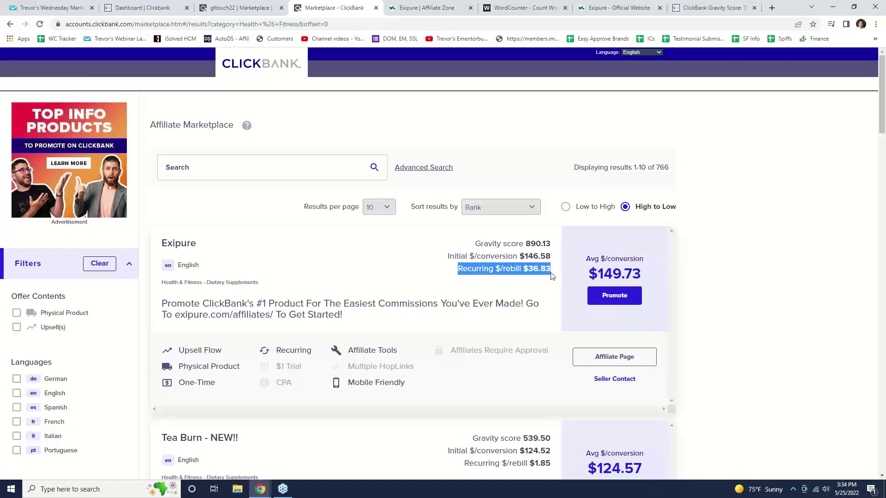
scroll(543, 268, down, 3)
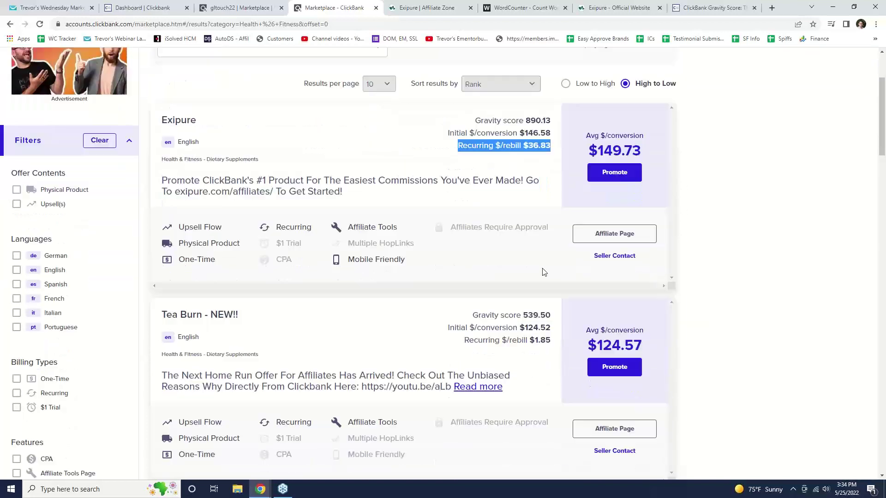
scroll(516, 152, down, 2)
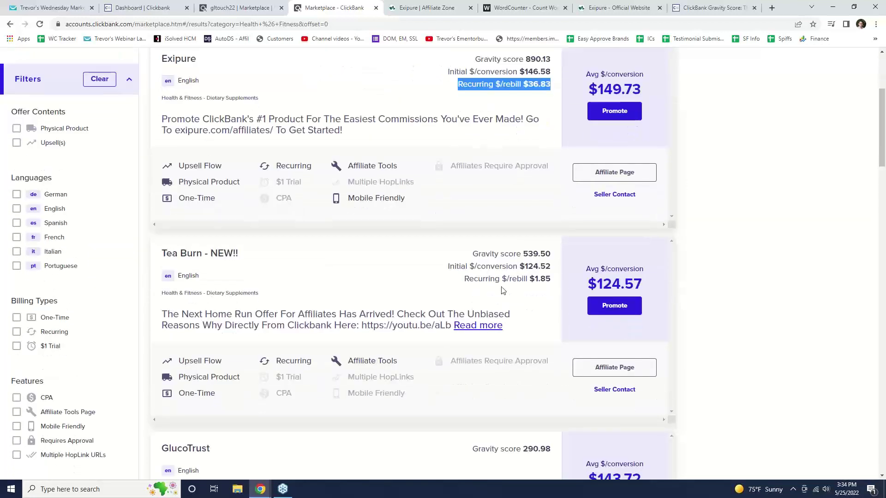
click(468, 277)
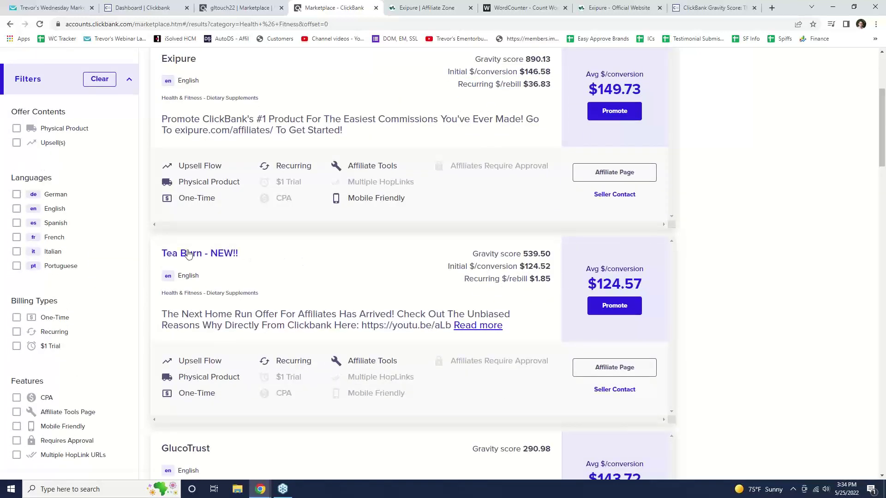
drag(439, 289, 455, 263)
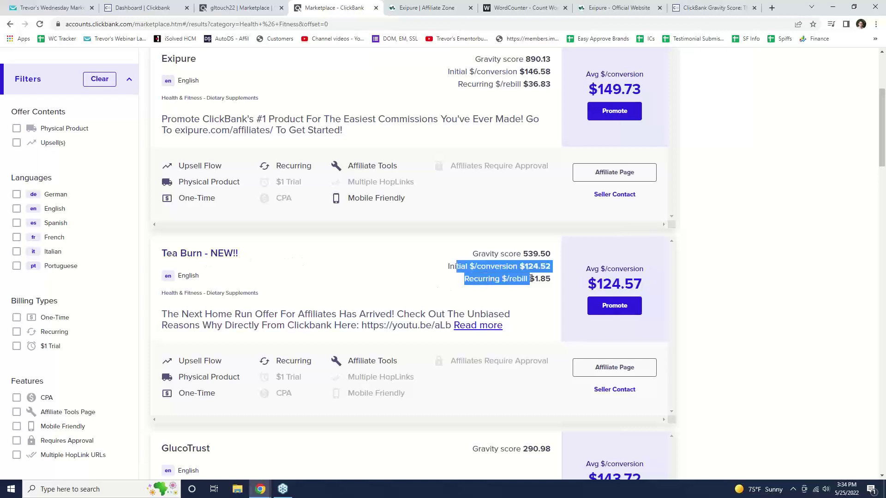
click(497, 276)
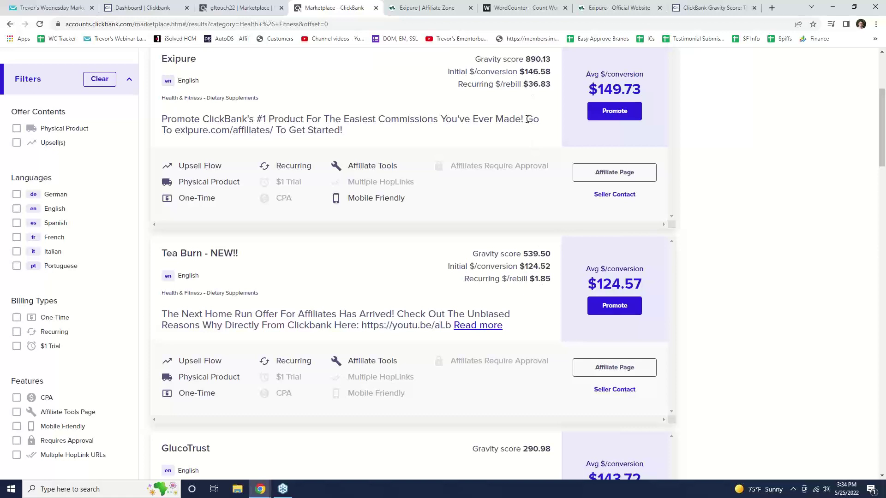
- Draw a black question mark freehand below GlucoTrust's Gravity score, where the conversion and rebill lines are missing
scroll(477, 380, down, 3)
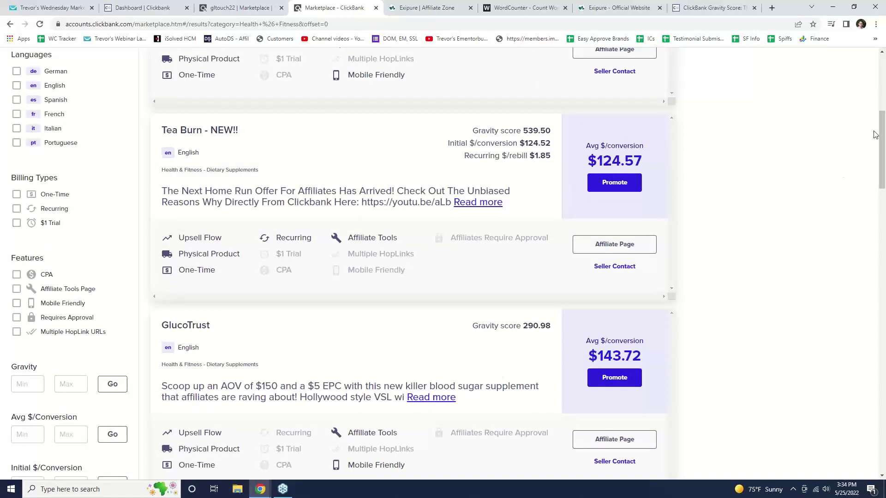
key(ctrl+shift+1)
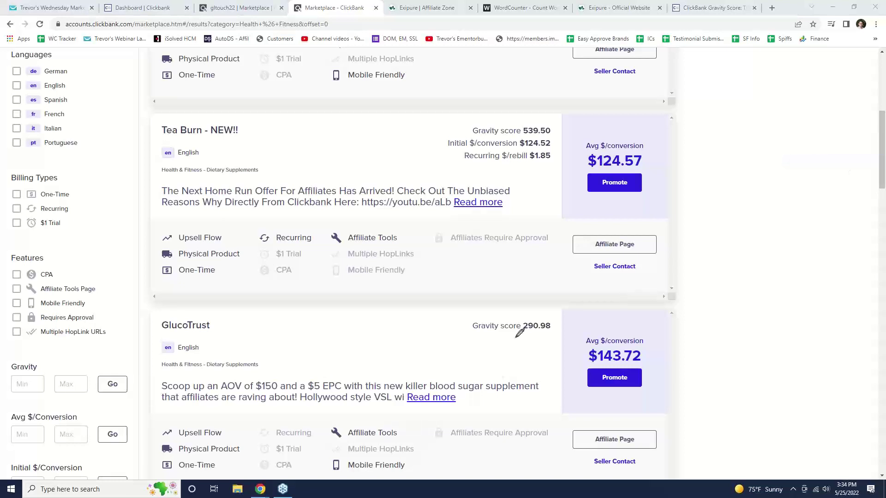
drag(515, 339, 511, 359)
click(511, 375)
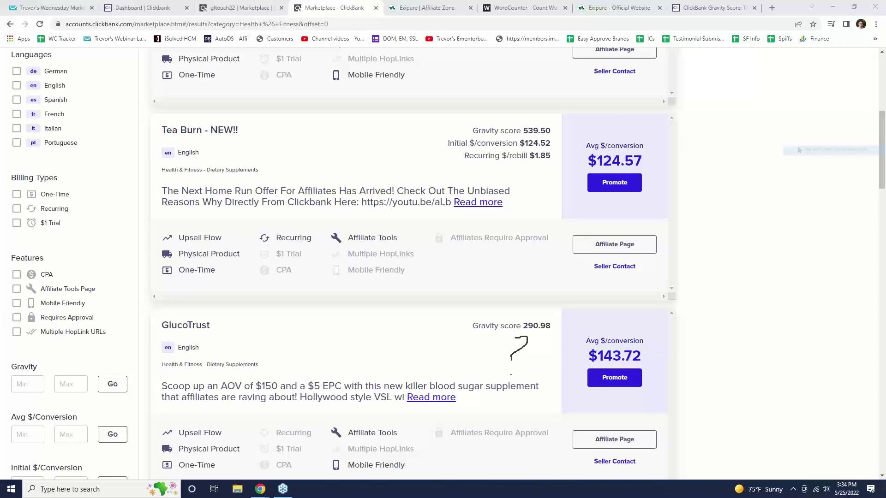
- Return to Exipure's listing at the start of the results and erase the drawn question mark
scroll(877, 142, up, 4)
scroll(878, 139, up, 3)
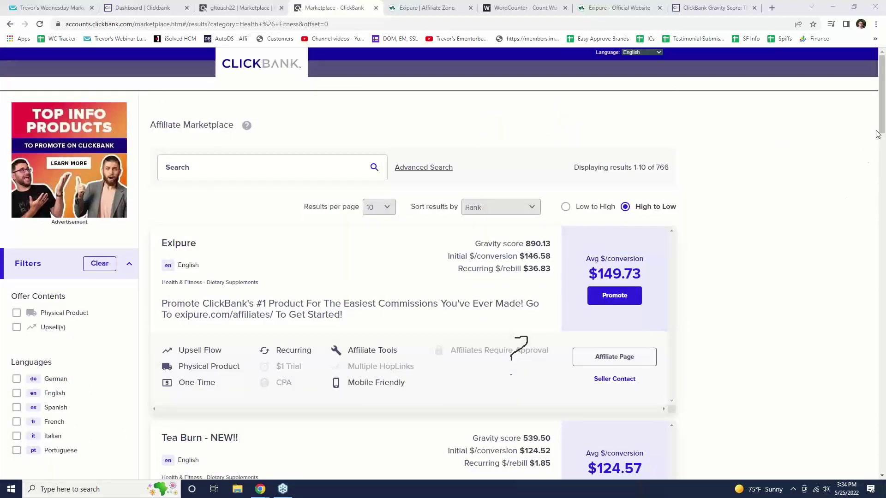
key(e)
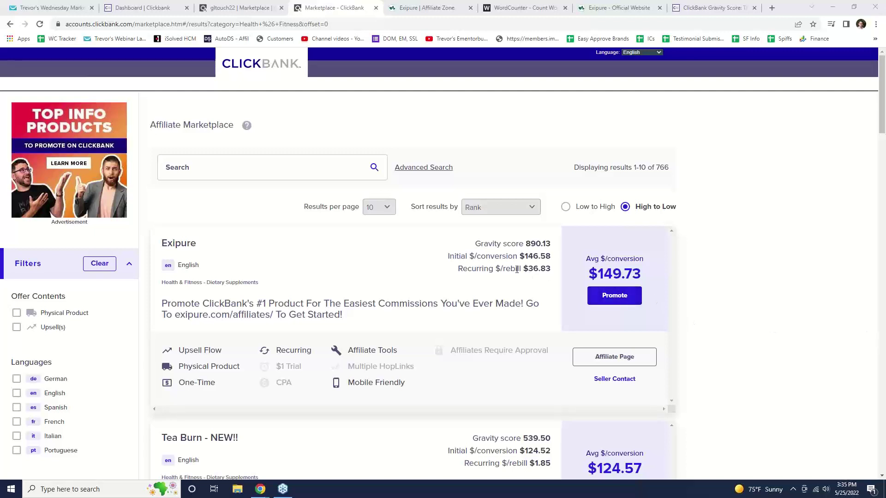
- Highlight the dollar amount on Exipure's Recurring $/rebill line
drag(516, 270, 553, 272)
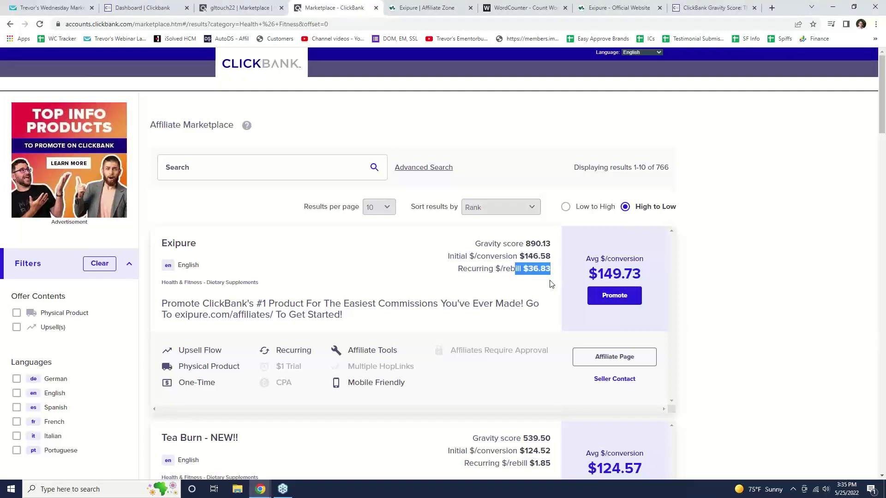
click(540, 286)
drag(521, 269, 551, 271)
- Switch to the ClickBank account dashboard and bring up its Sales by Account table
key(alt+Tab)
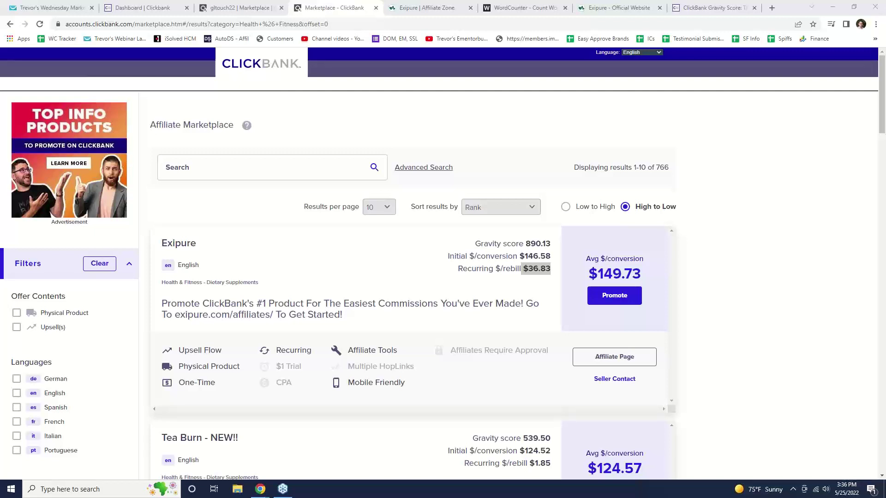
click(235, 7)
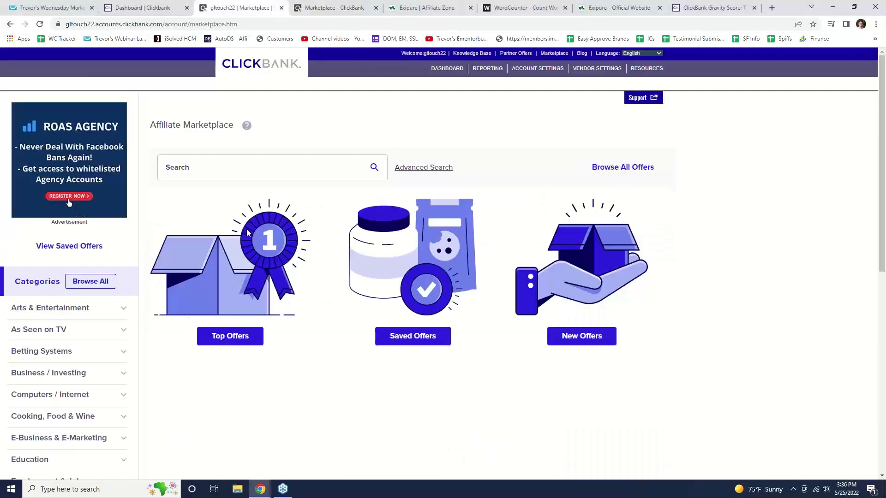
click(134, 8)
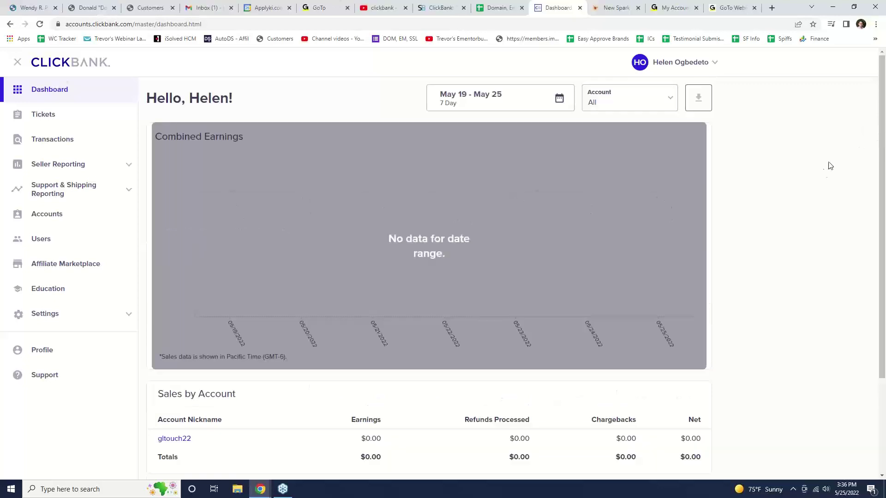
scroll(816, 212, down, 3)
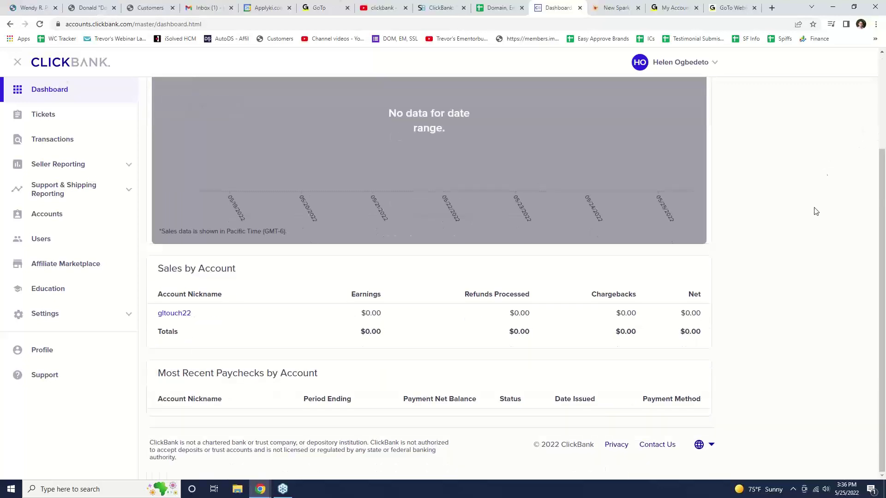
- Outline the Sales by Account table in yellow highlighter, circle the Refunds Processed and Chargebacks columns, and clear the markings
click(883, 143)
click(833, 169)
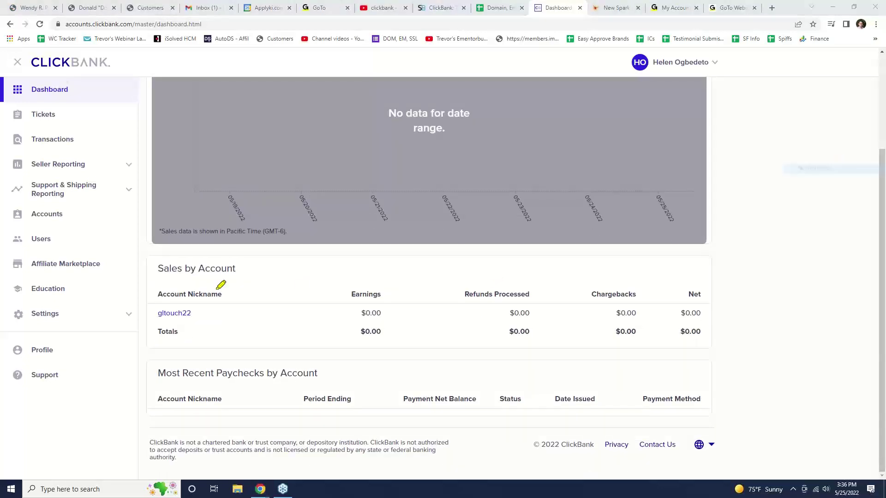
mouse_move(144, 254)
mouse_down()
mouse_move(739, 248)
mouse_move(727, 356)
mouse_move(302, 357)
mouse_move(145, 353)
mouse_move(139, 243)
mouse_up()
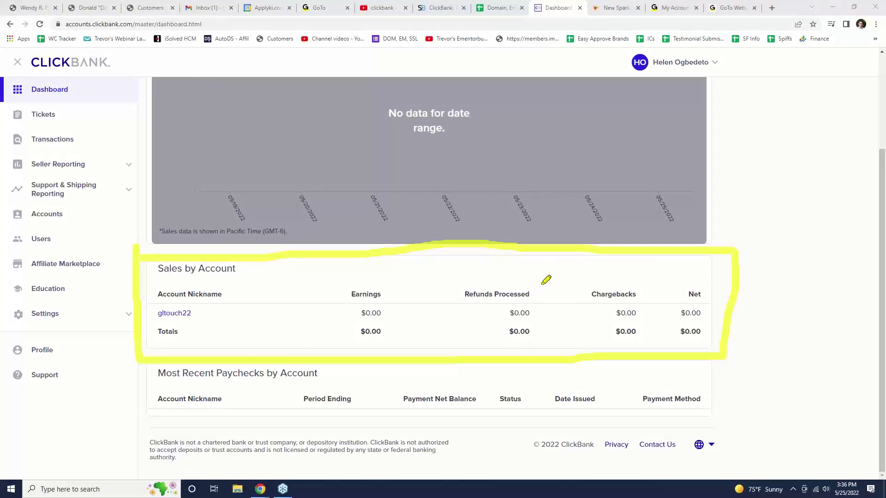
mouse_move(546, 280)
mouse_down()
mouse_move(477, 257)
mouse_move(465, 328)
mouse_move(549, 320)
mouse_move(524, 348)
mouse_up()
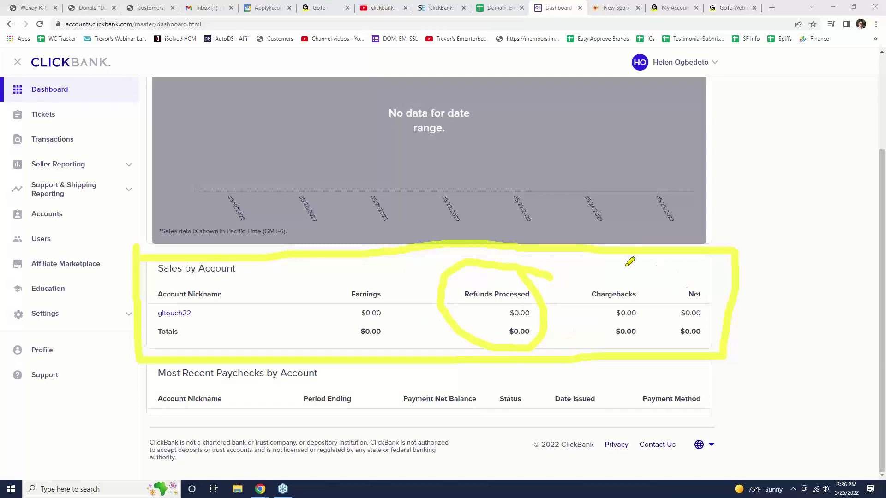
mouse_move(626, 264)
mouse_down()
mouse_move(577, 306)
mouse_move(633, 350)
mouse_move(624, 263)
mouse_up()
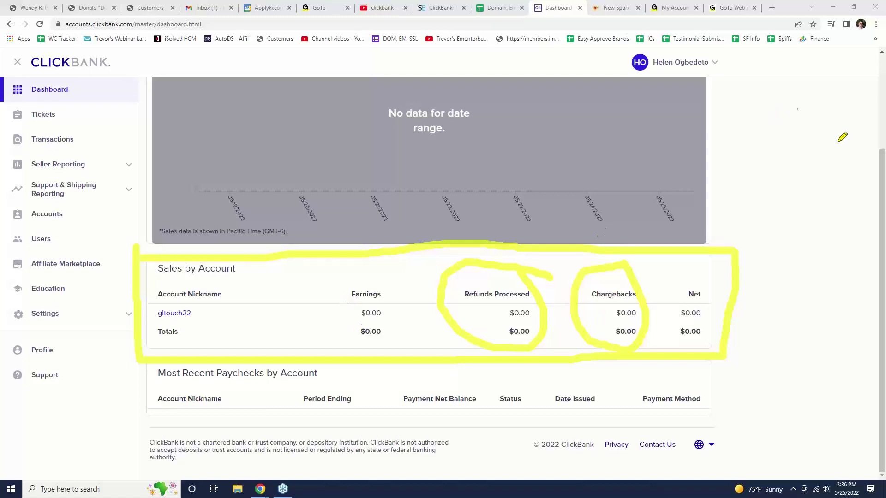
key(Escape)
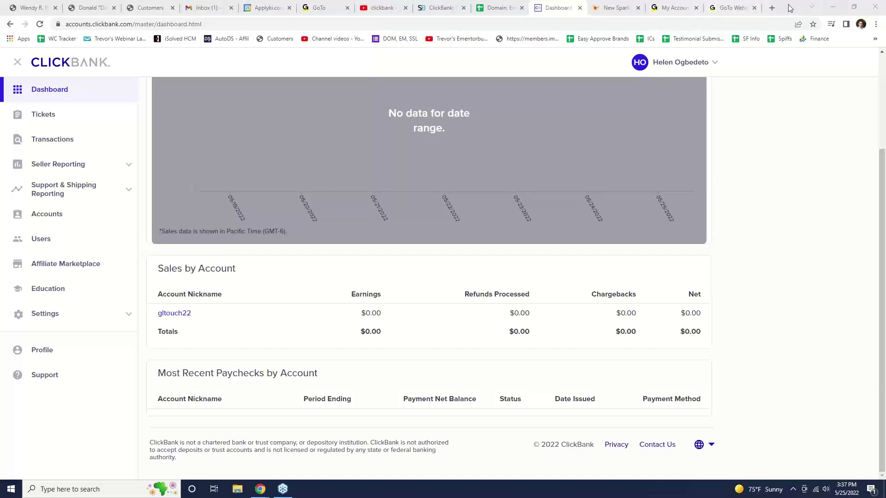
- Minimize the extra dashboard browser window and bring up Exipure's Affiliate Zone page
drag(790, 8, 747, 83)
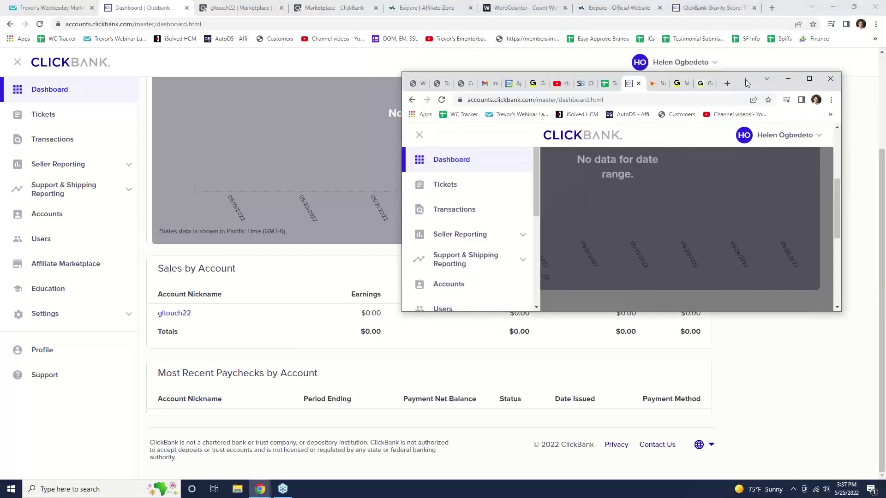
click(787, 78)
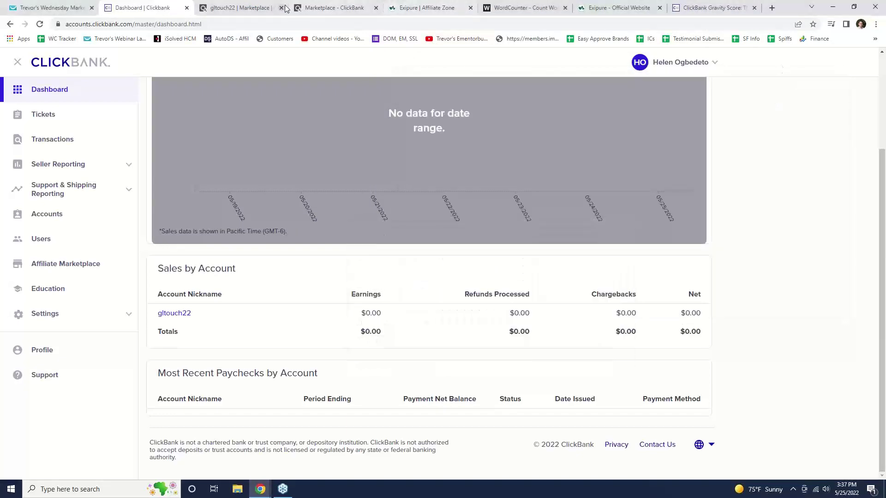
click(593, 4)
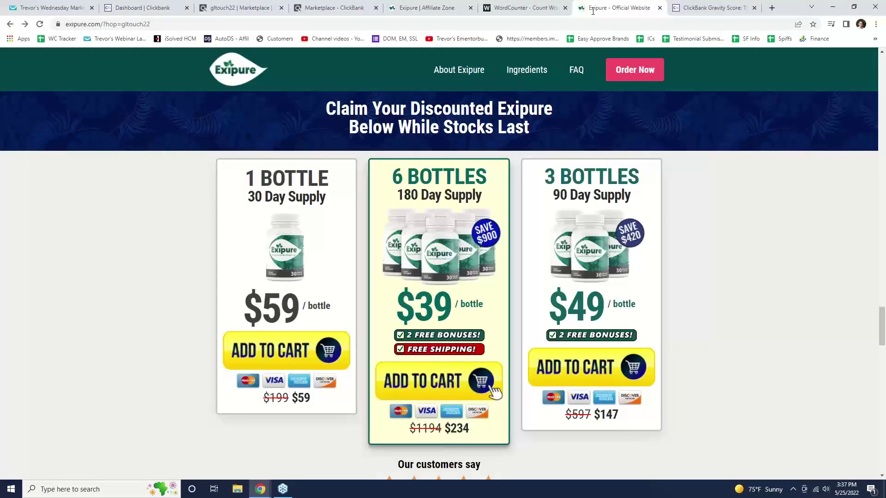
scroll(634, 56, up, 8)
click(710, 7)
click(512, 7)
click(422, 7)
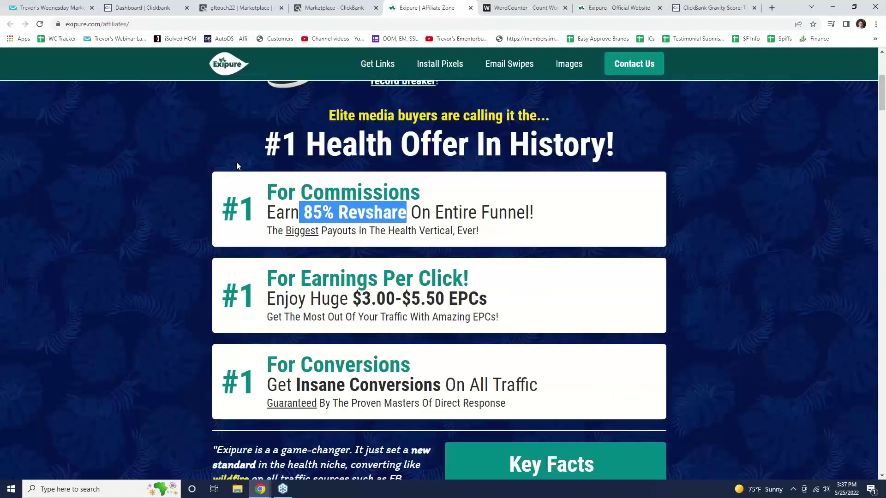
- Look through Exipure's affiliate page, covering the link steps, email swipes, product images, web banners and Affiliate Terms
scroll(237, 165, down, 2)
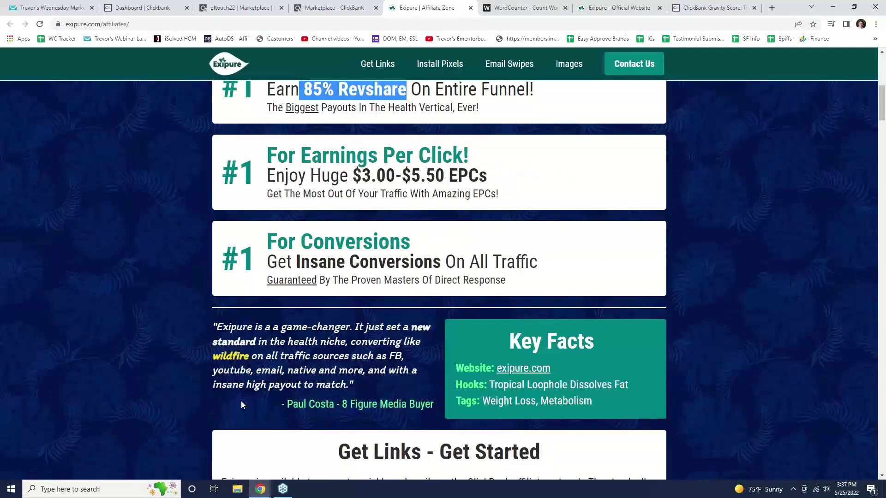
scroll(241, 405, down, 5)
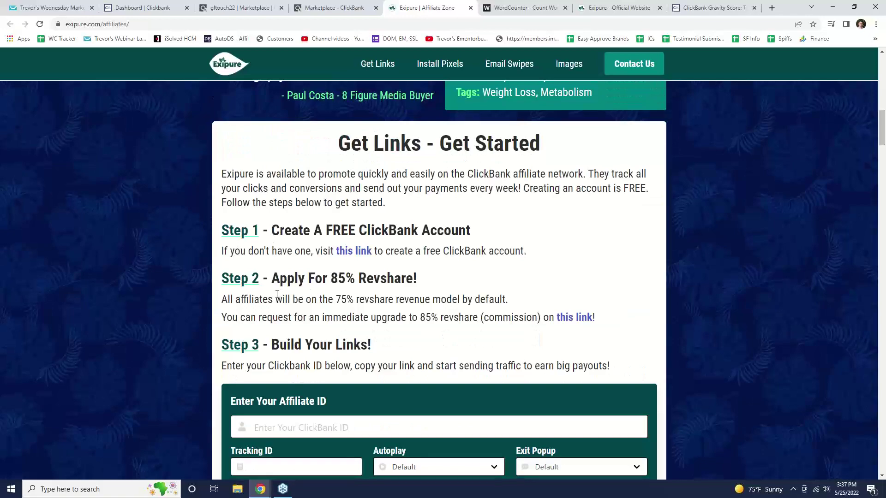
scroll(166, 281, down, 12)
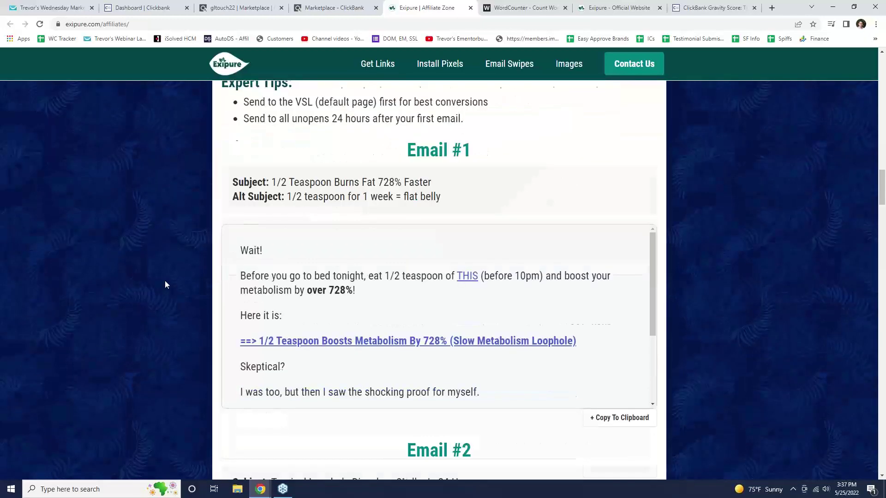
scroll(165, 281, down, 20)
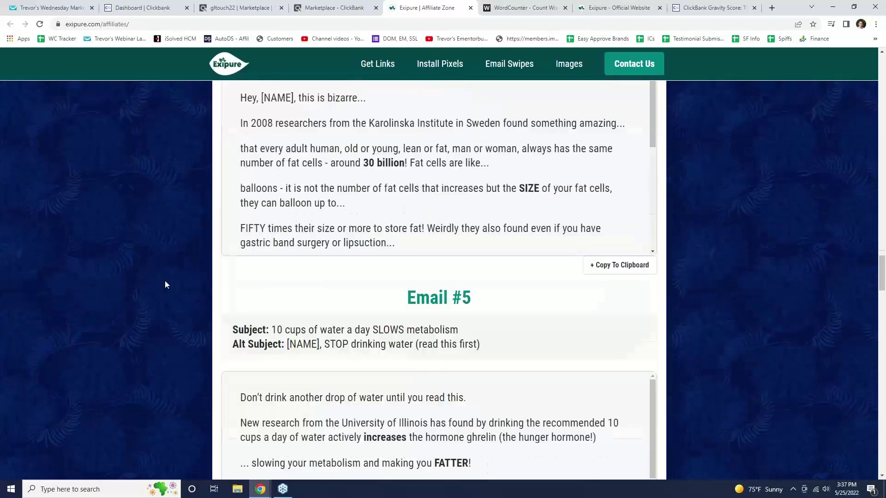
scroll(165, 281, down, 12)
scroll(165, 281, down, 4)
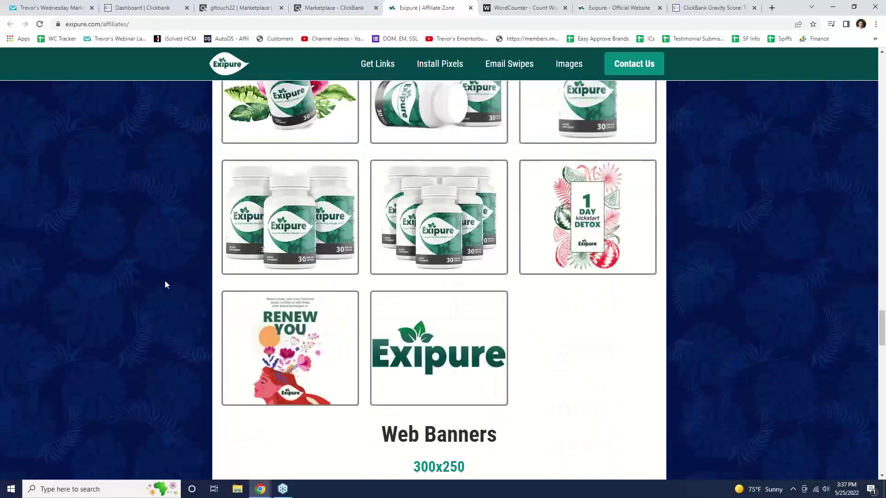
scroll(165, 280, down, 20)
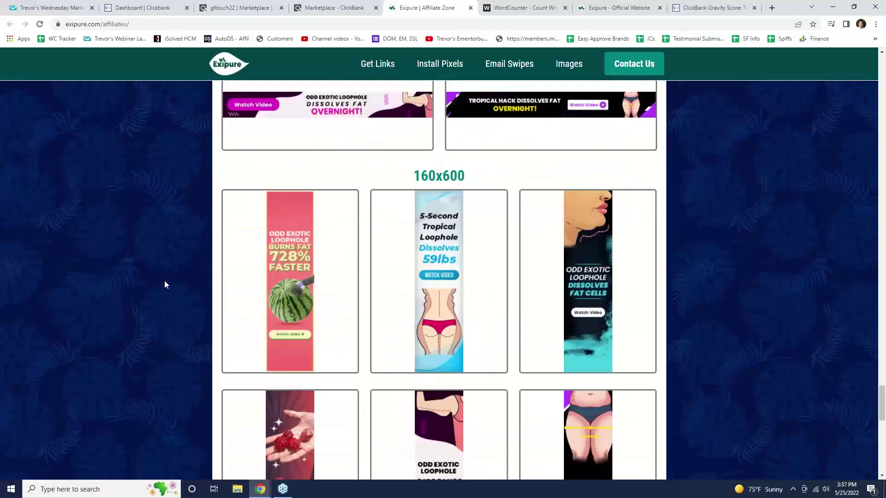
scroll(165, 281, down, 15)
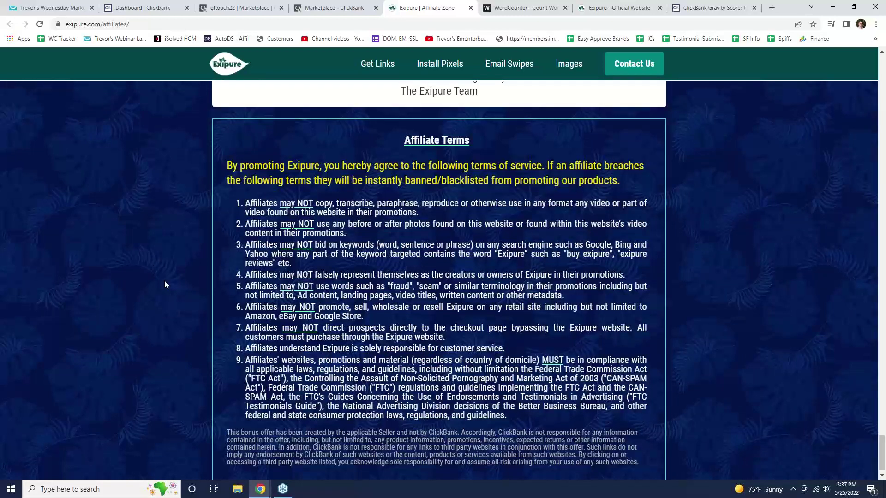
scroll(165, 285, up, 15)
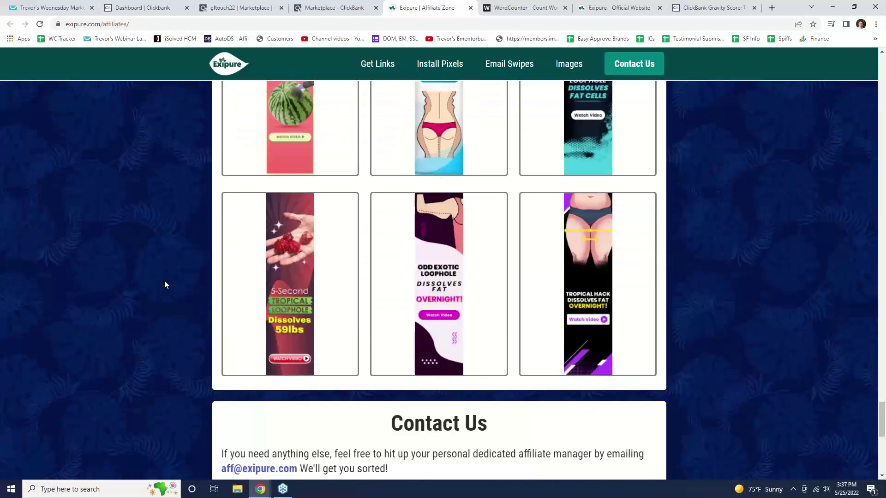
scroll(161, 282, up, 20)
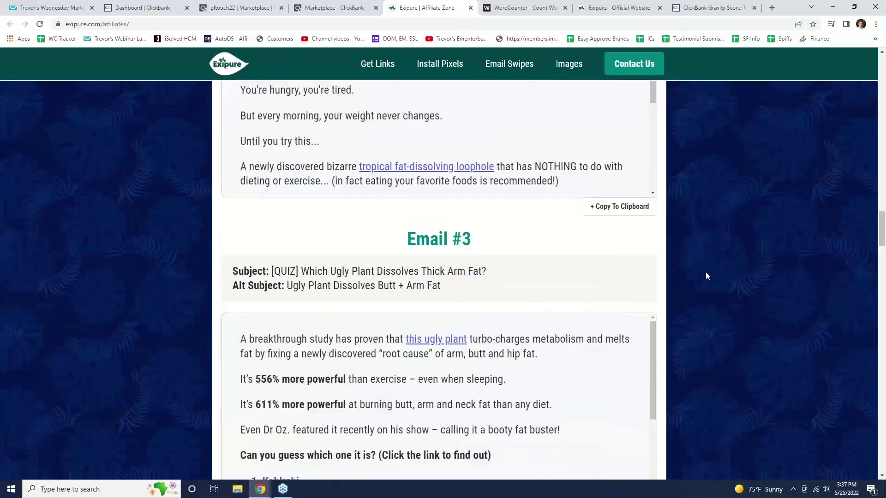
- Search the affiliate page's text for "refund" and "chargeback", close the search and return to the page's beginning
key(ctrl+f)
text(refund)
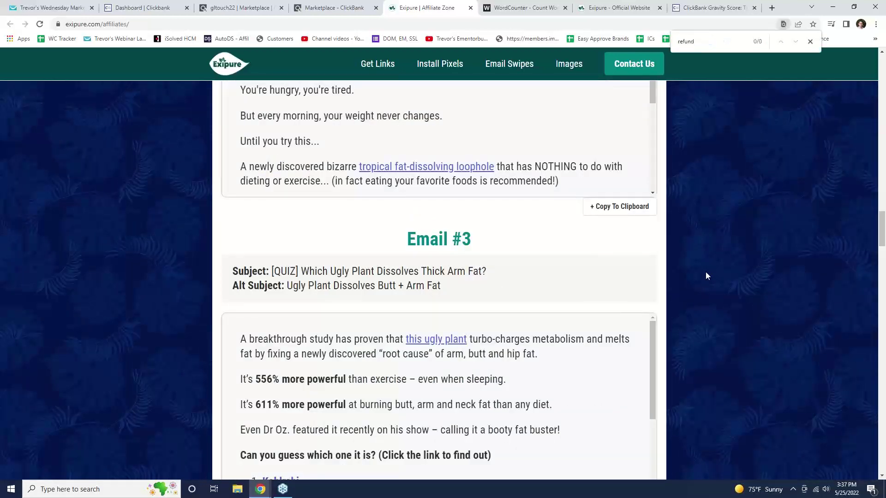
key(BackSpace)
key(BackSpace)
key(BackSpace)
key(BackSpace)
key(BackSpace)
key(BackSpace)
text(charge)
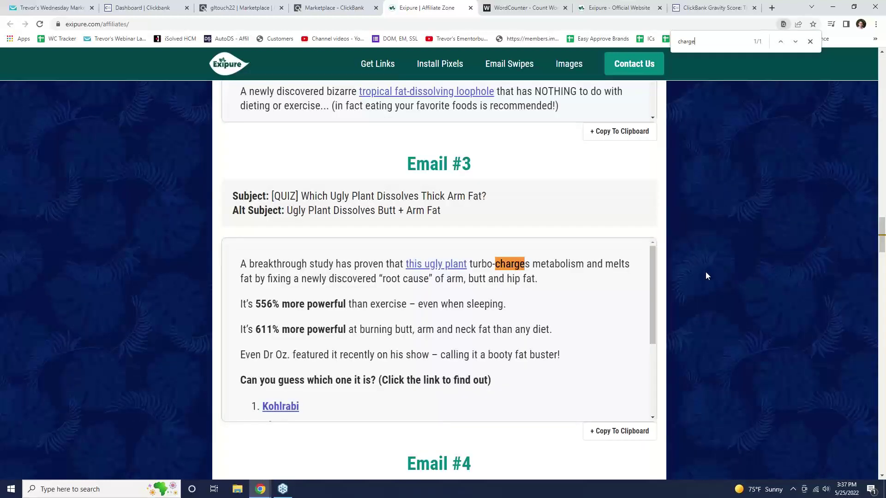
text(back)
key(BackSpace)
key(BackSpace)
key(BackSpace)
key(BackSpace)
key(BackSpace)
key(BackSpace)
key(BackSpace)
key(BackSpace)
key(BackSpace)
key(BackSpace)
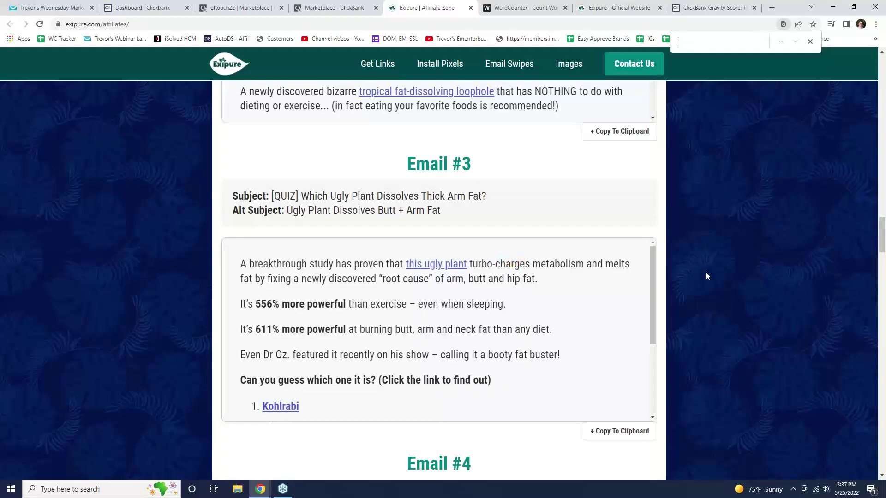
click(809, 42)
scroll(738, 161, up, 20)
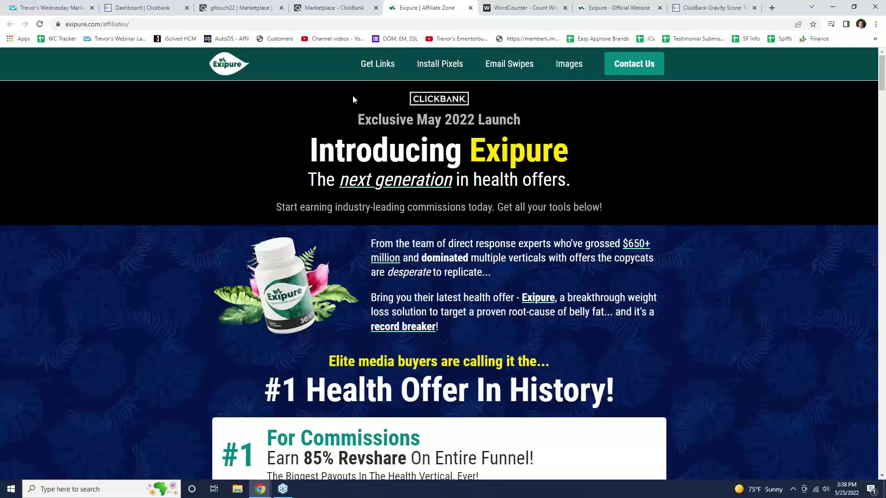
- Return to the ClickBank marketplace results, select Exipure's Recurring $/rebill line and underline it with the highlighter
click(236, 7)
click(173, 6)
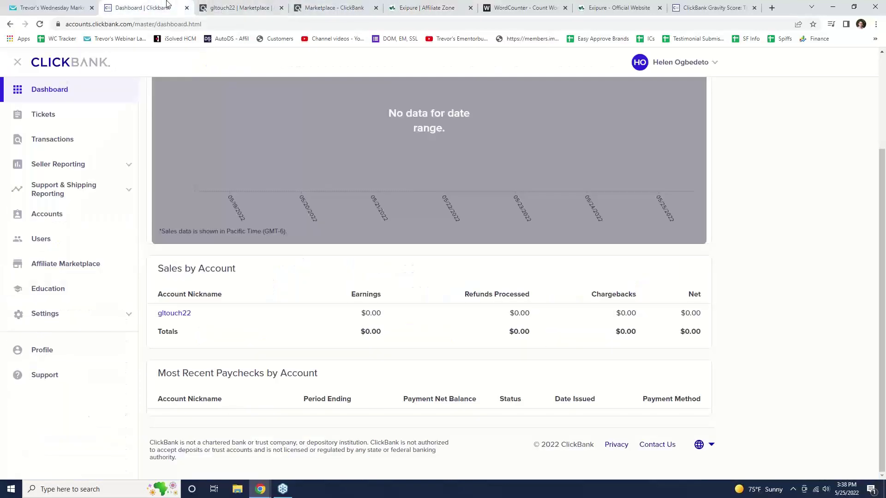
click(334, 8)
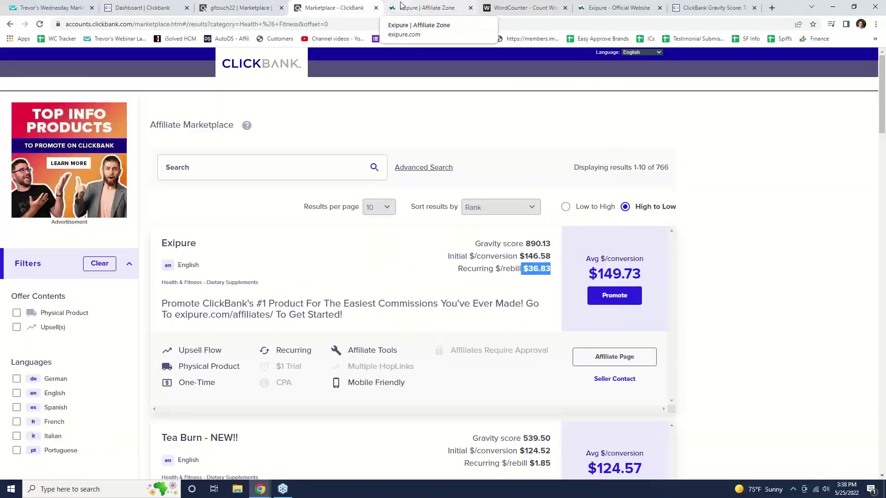
scroll(483, 200, down, 3)
click(472, 158)
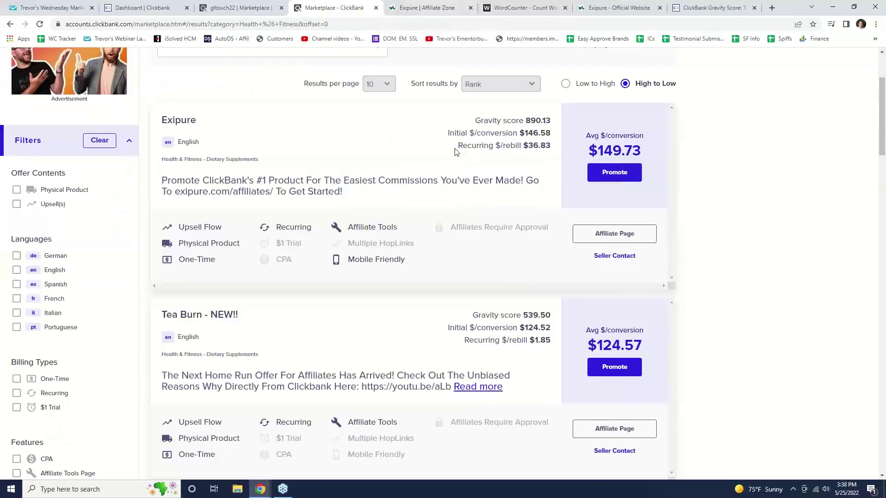
drag(455, 148, 555, 153)
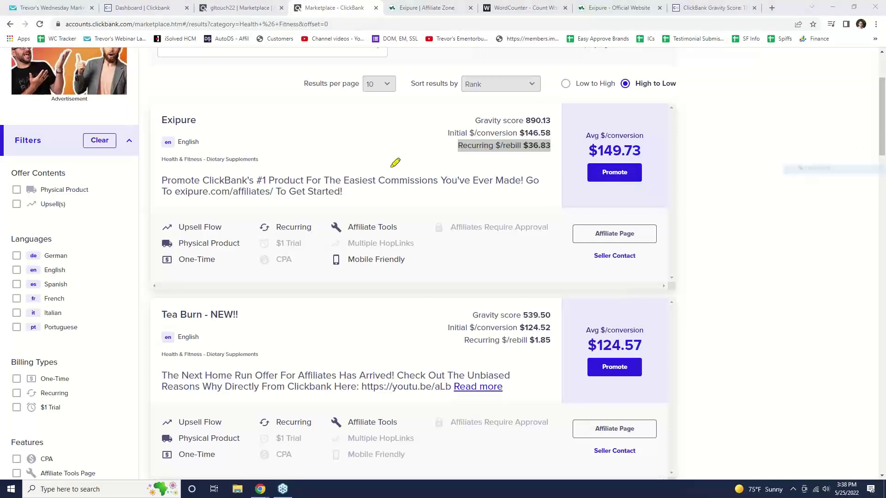
drag(451, 159, 561, 159)
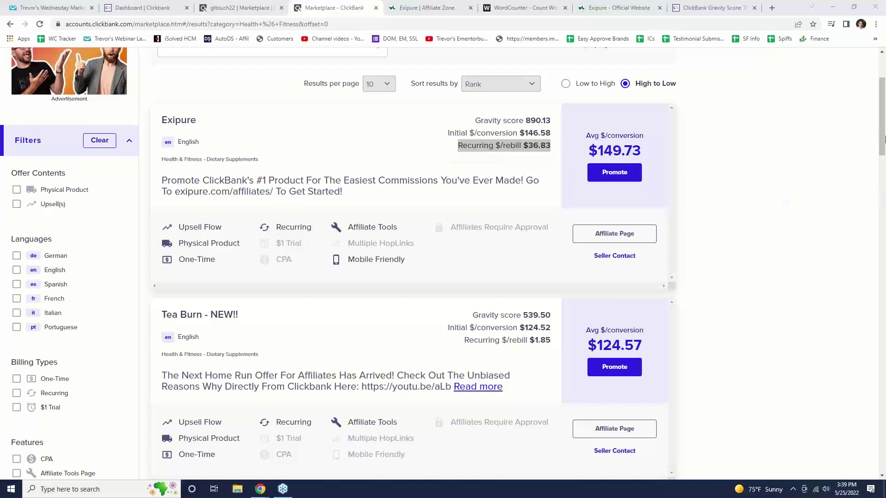
- Create a HopLink for promoting Exipure with the account nickname gltouch22 and no tracking ID
click(623, 177)
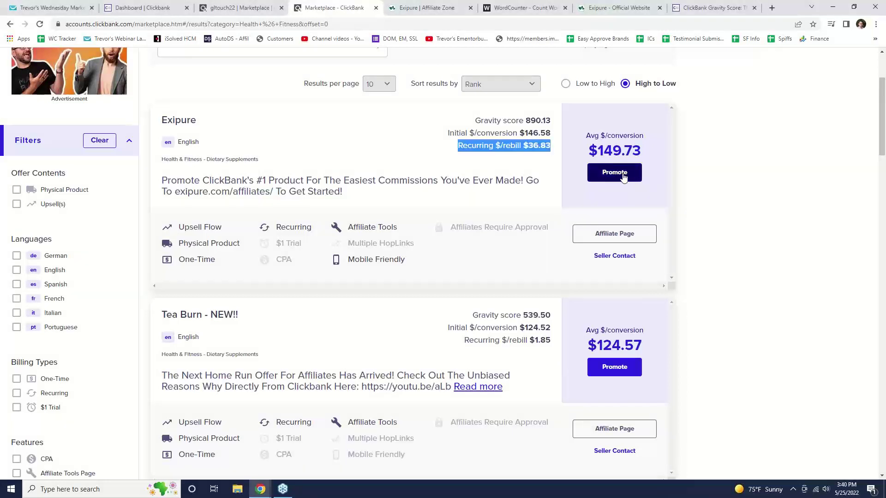
click(290, 259)
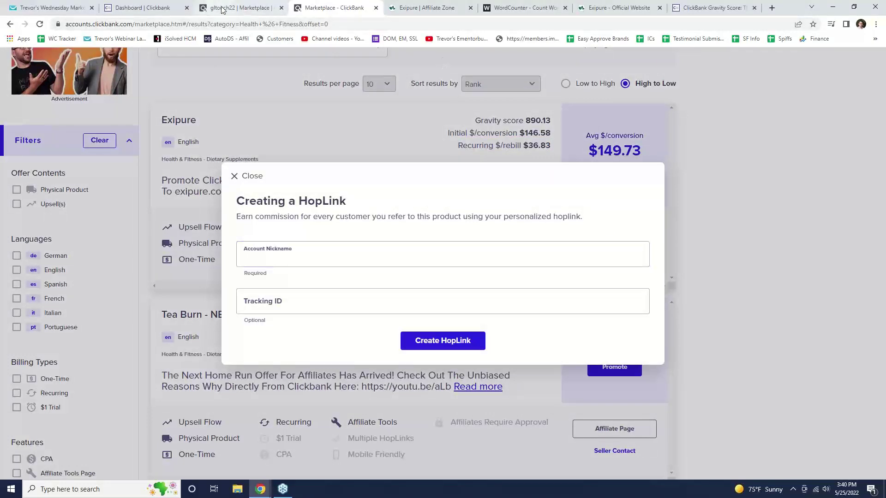
text(gltouc)
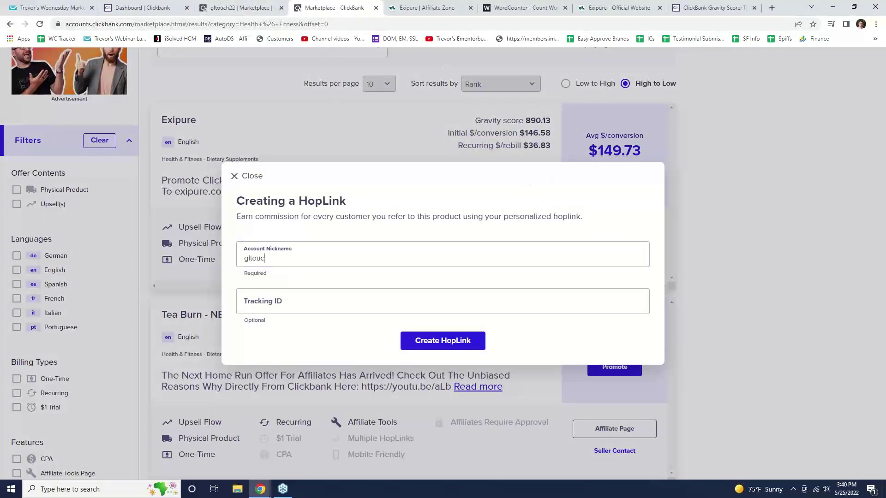
text(h22)
click(451, 350)
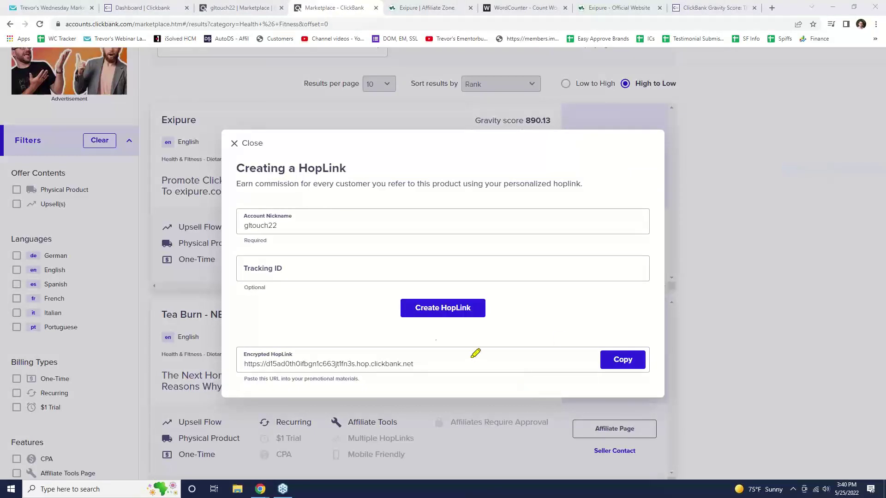
- Circle the encrypted HopLink with the yellow highlighter, clear the marking and close the HopLink dialog
mouse_move(473, 358)
mouse_down()
mouse_move(233, 338)
mouse_move(226, 376)
mouse_move(418, 379)
mouse_move(463, 346)
mouse_up()
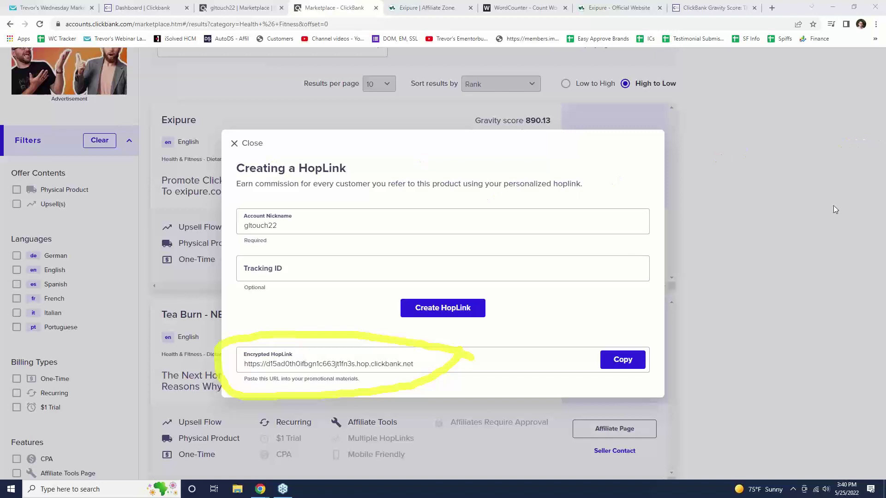
key(Escape)
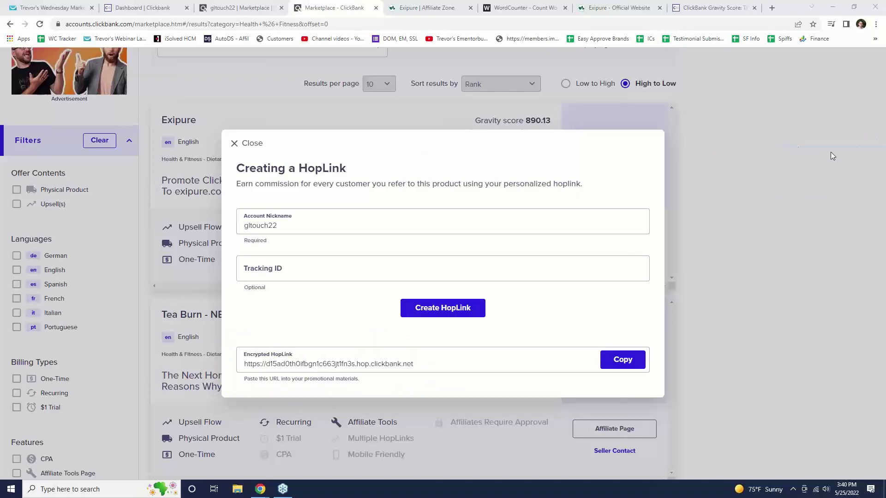
click(232, 145)
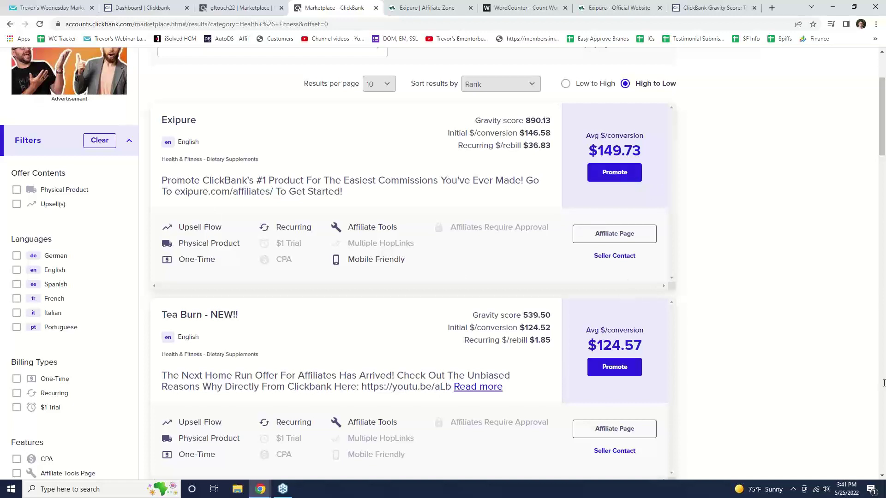
- Highlight the Gravity score line in Exipure's marketplace listing
mouse_move(623, 269)
drag(477, 122, 552, 121)
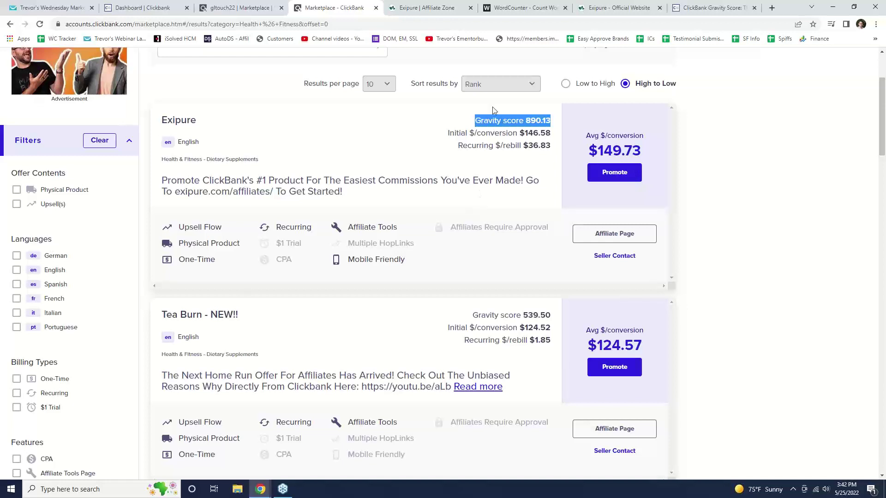
click(484, 119)
drag(475, 120, 555, 129)
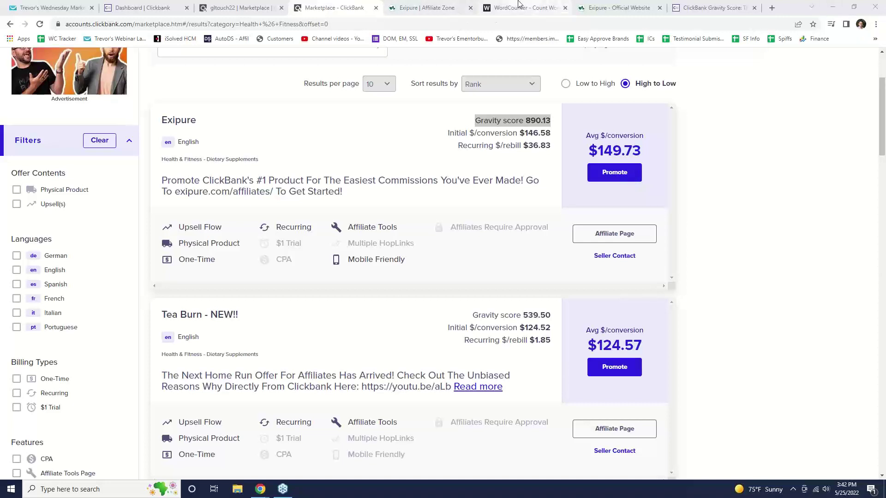
- Show the Live Marketing Webinar page, and bring up the ClickBank Gravity Score blog article at its opening section
click(61, 4)
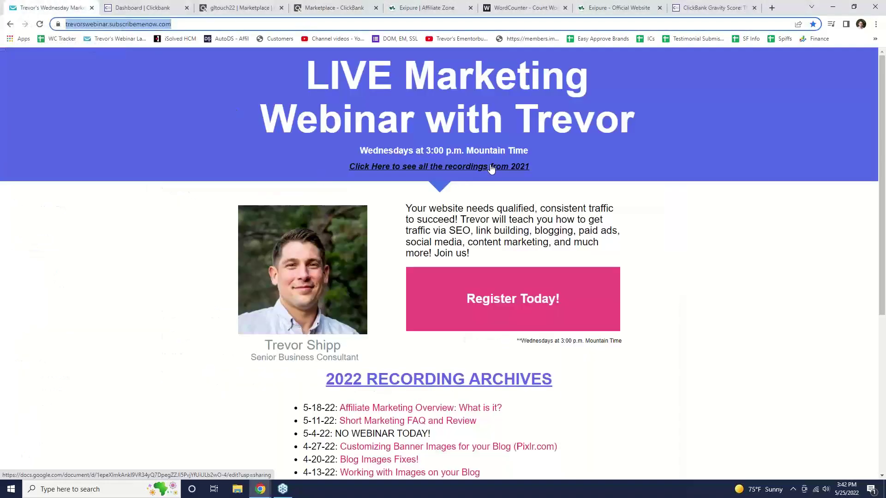
click(334, 167)
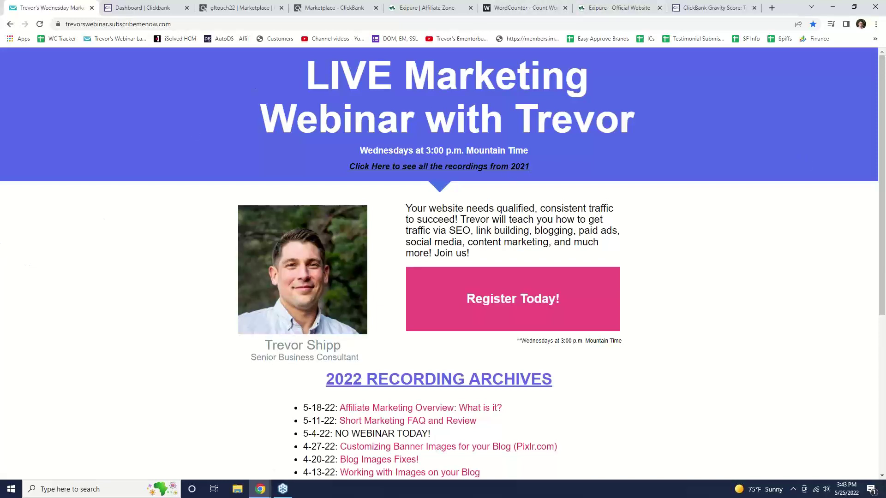
click(697, 8)
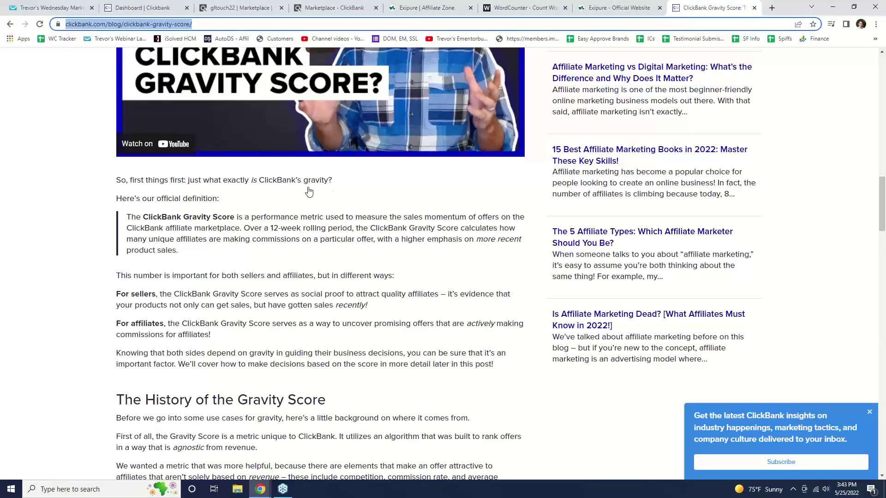
click(615, 8)
click(711, 8)
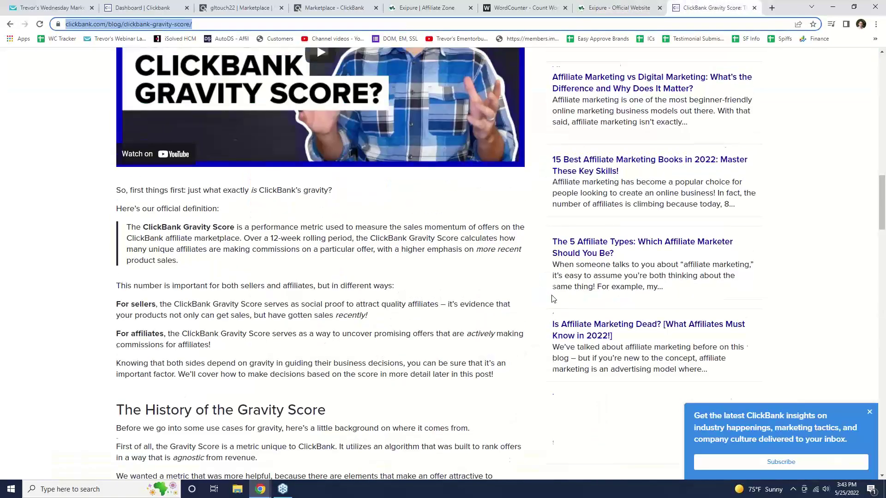
scroll(553, 299, up, 20)
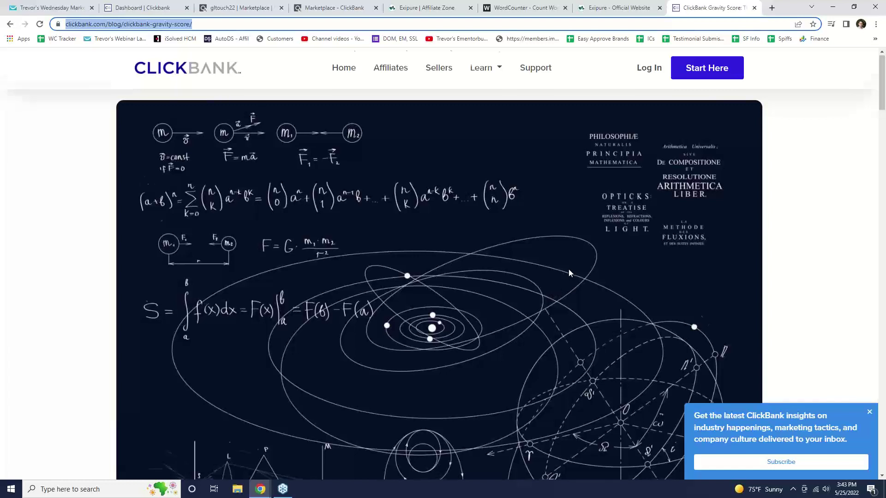
scroll(568, 269, down, 4)
click(426, 8)
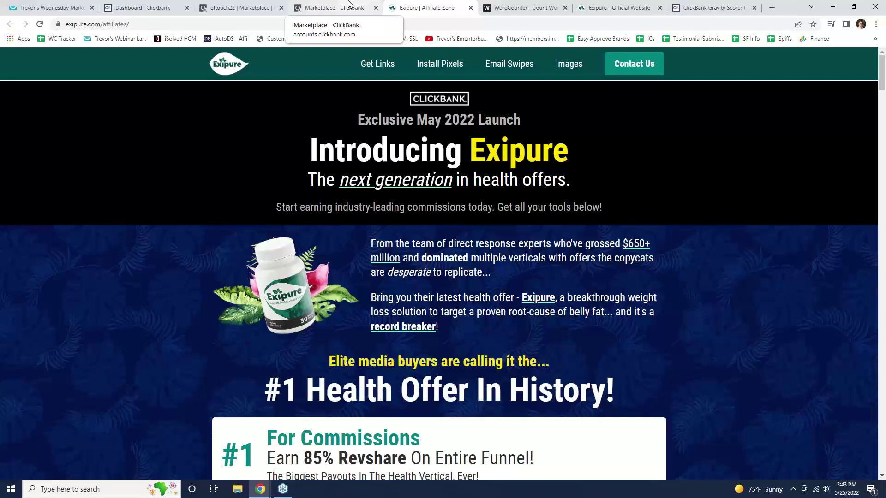
click(355, 4)
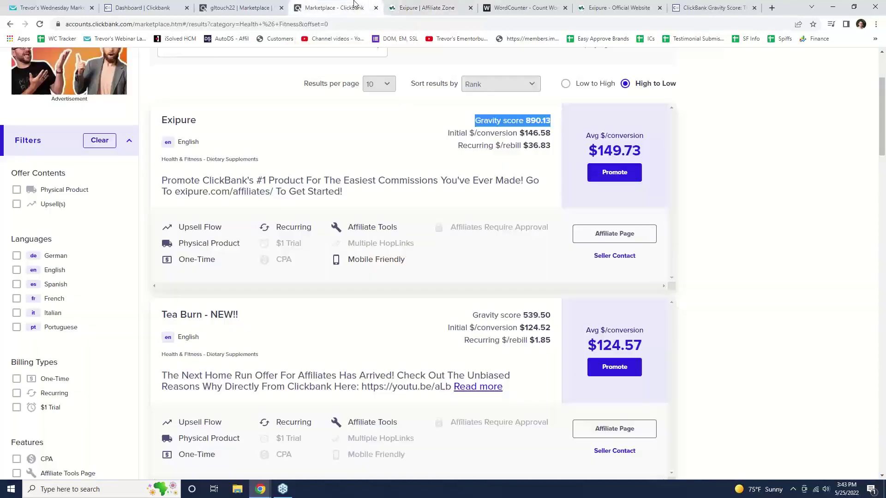
click(432, 6)
click(522, 4)
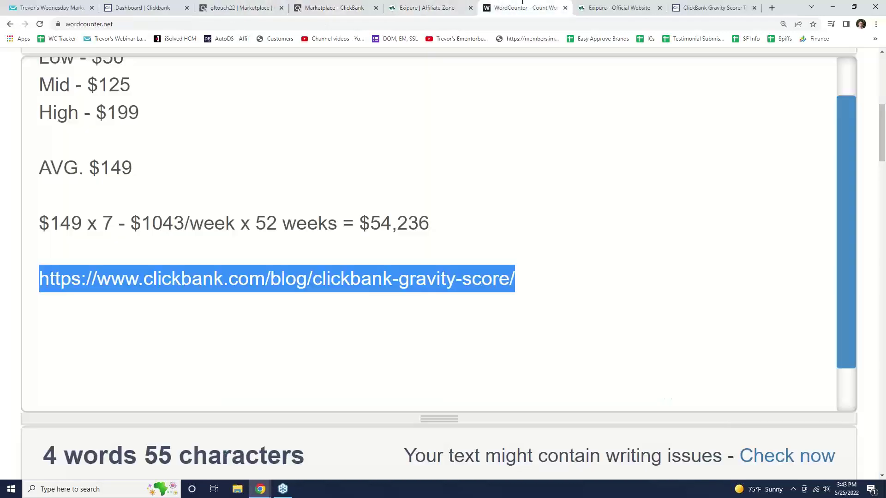
click(589, 289)
drag(589, 288, 34, 274)
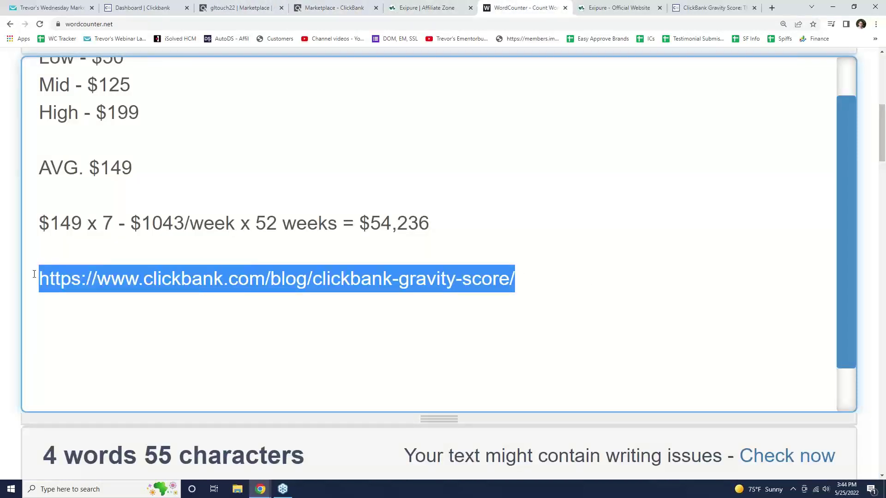